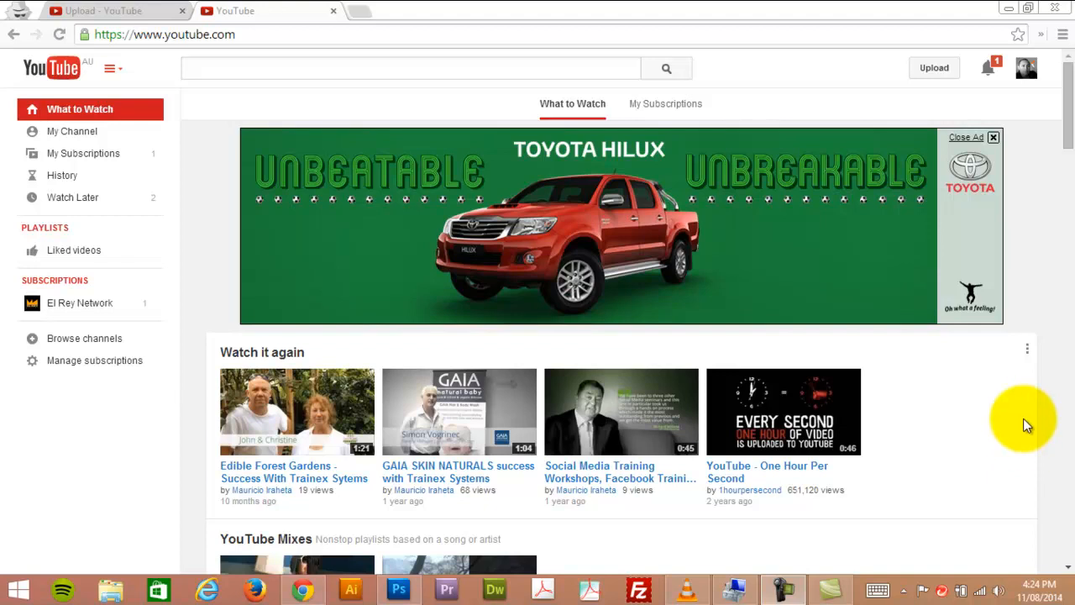
Open Creator Studio from the account options and go to its Video Editor.
left_click(1026, 71)
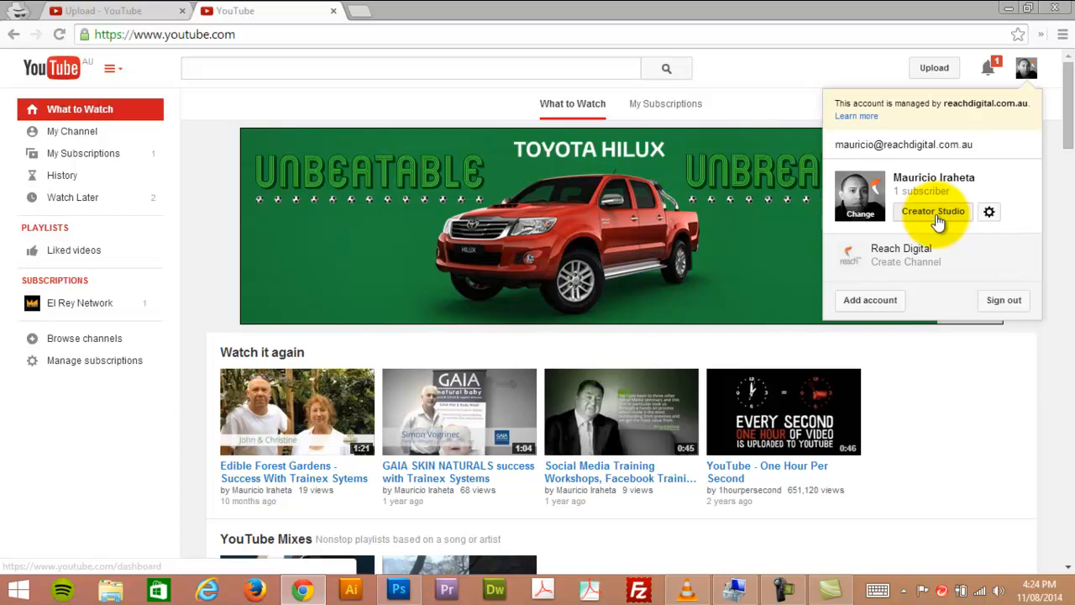
left_click(936, 215)
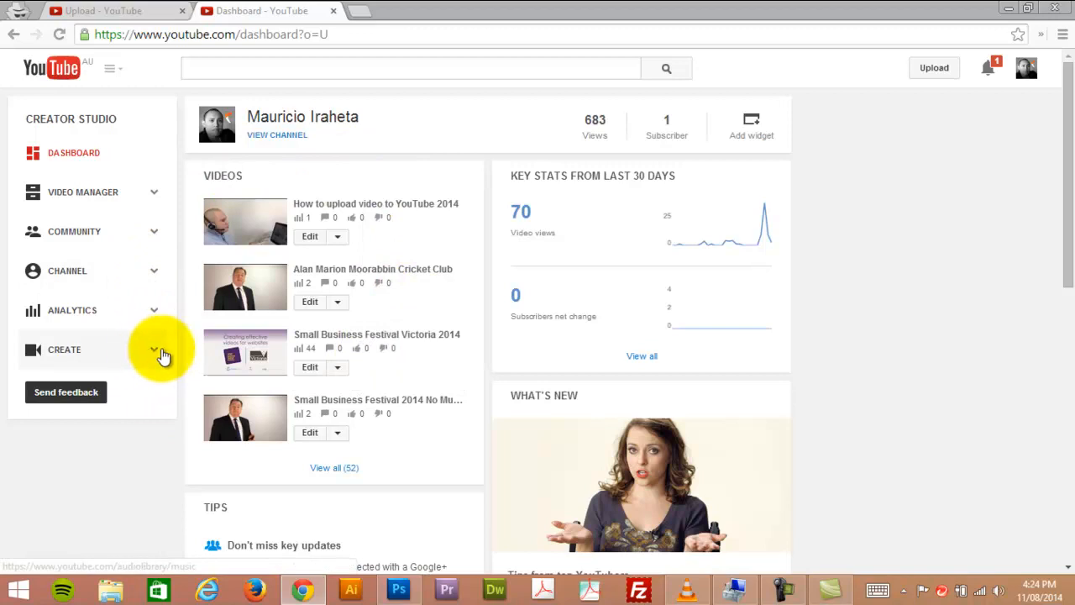
left_click(152, 351)
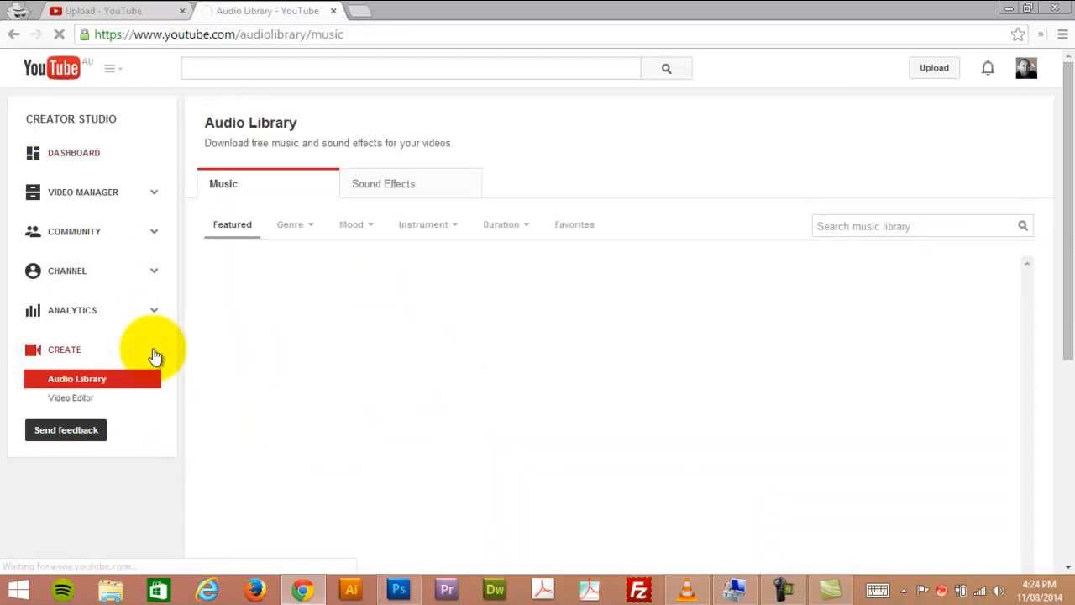
left_click(74, 400)
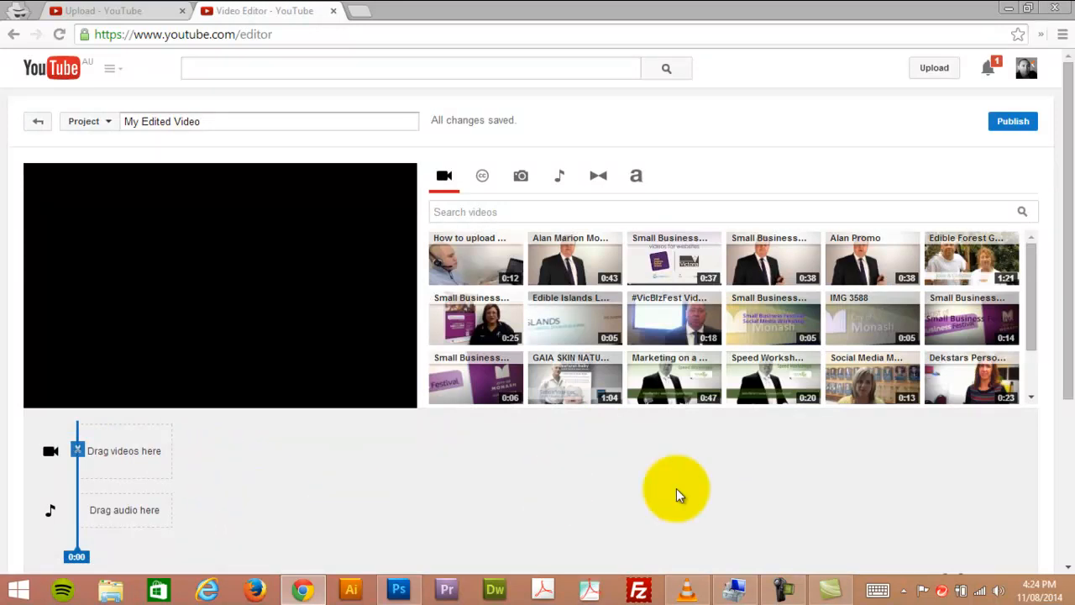
Try reaching the editor through a web search for "youtube editor" in a separate tab, and close that tab.
left_click(363, 13)
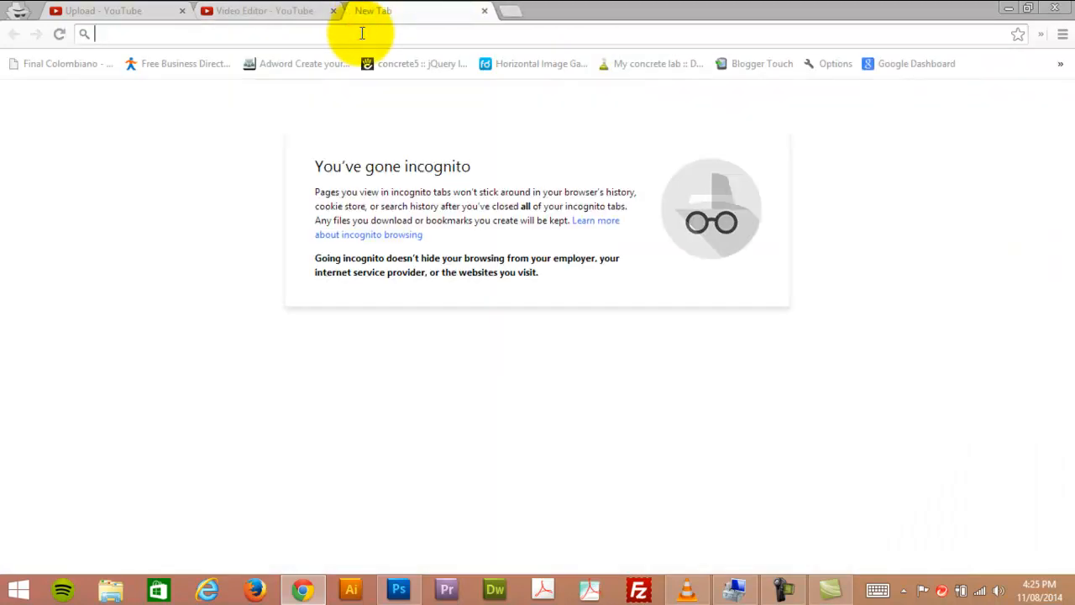
type("you")
type("tube ed")
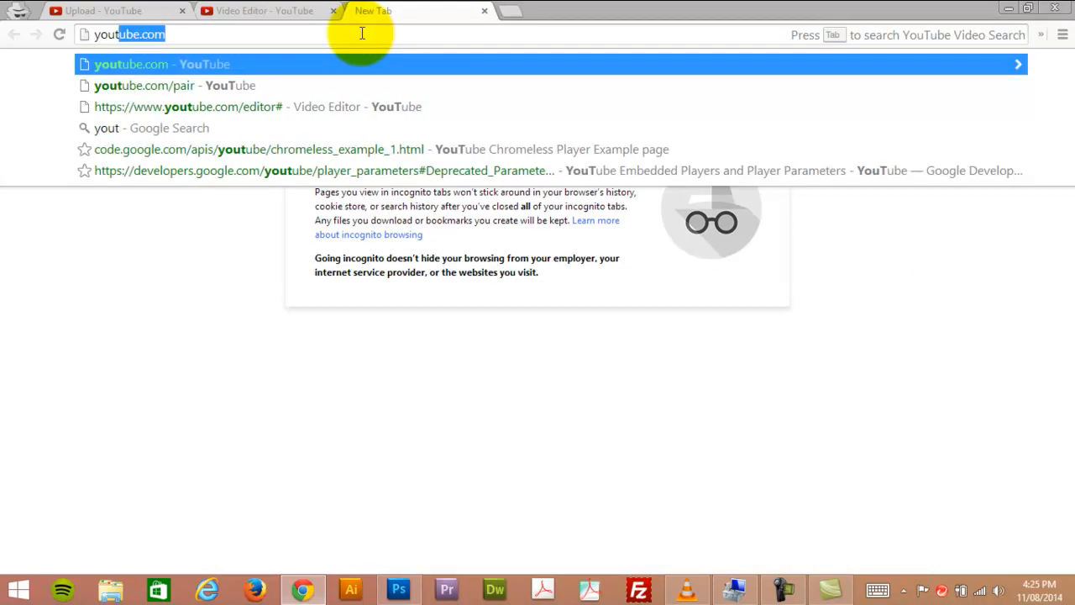
type("itor")
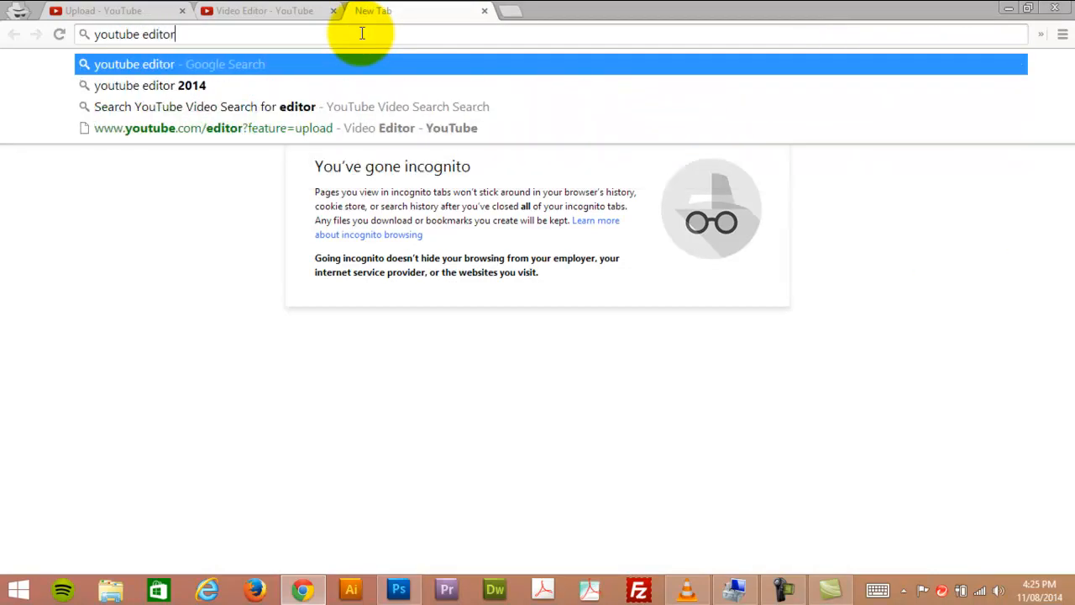
key("Return")
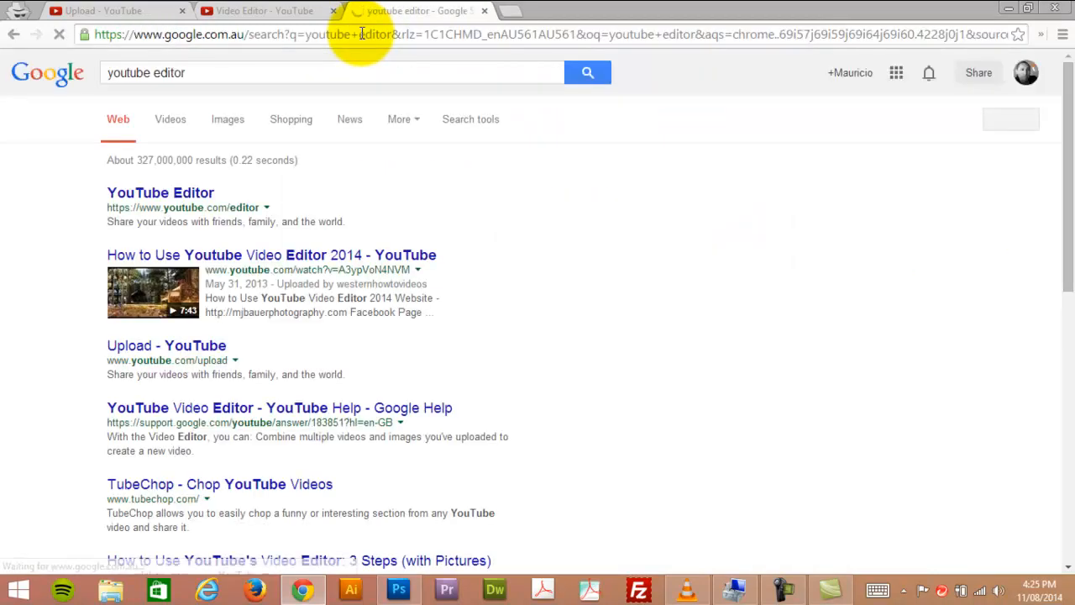
left_click(137, 200)
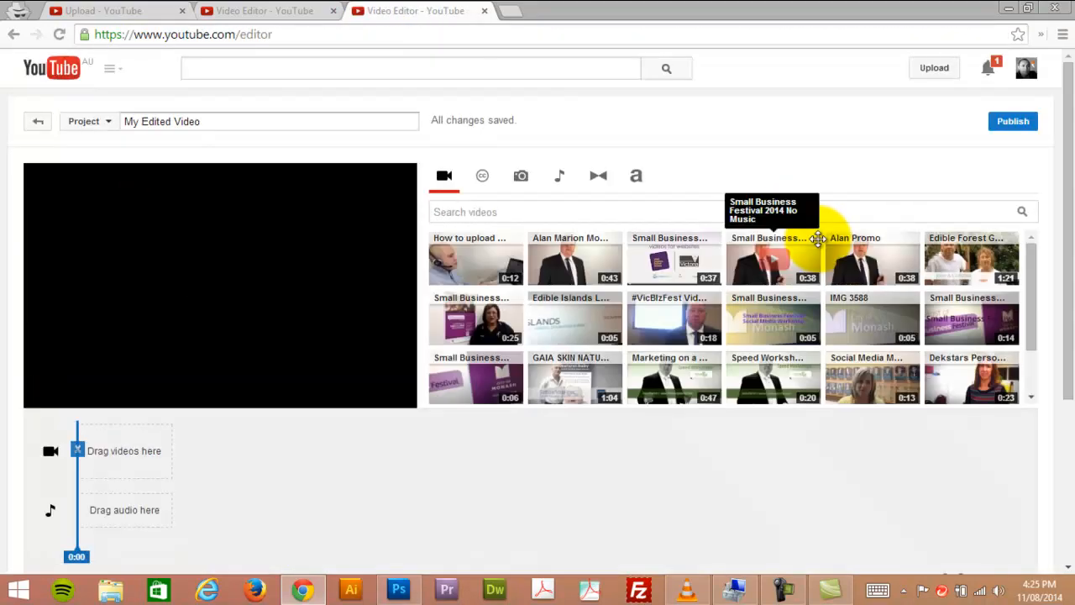
left_click(484, 12)
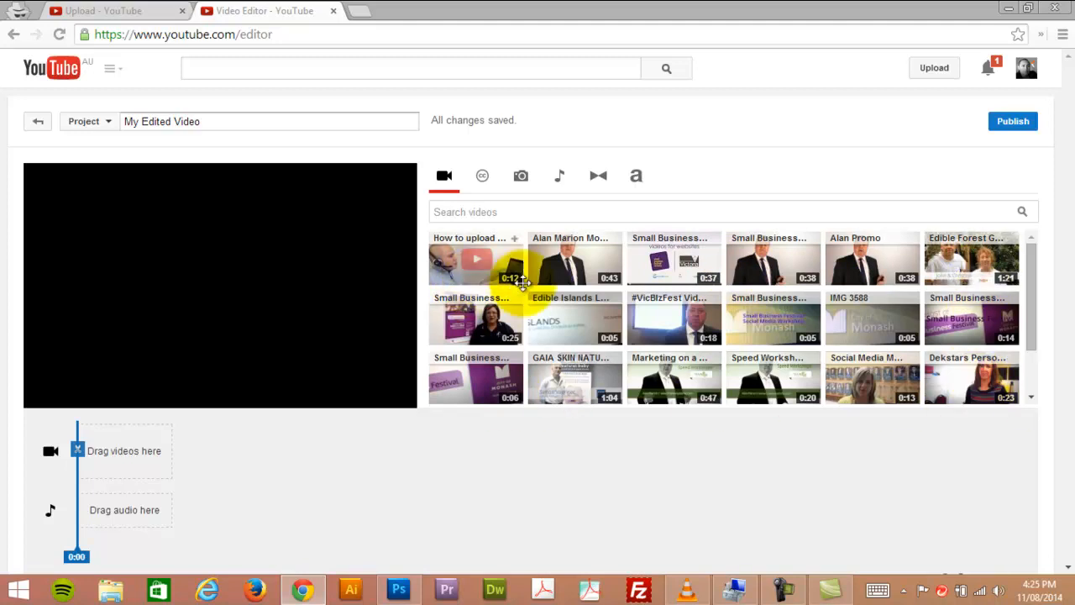
Look through the editor's media sections for videos, Creative Commons, photos, audio, transitions and text, ending on the videos.
left_click(456, 211)
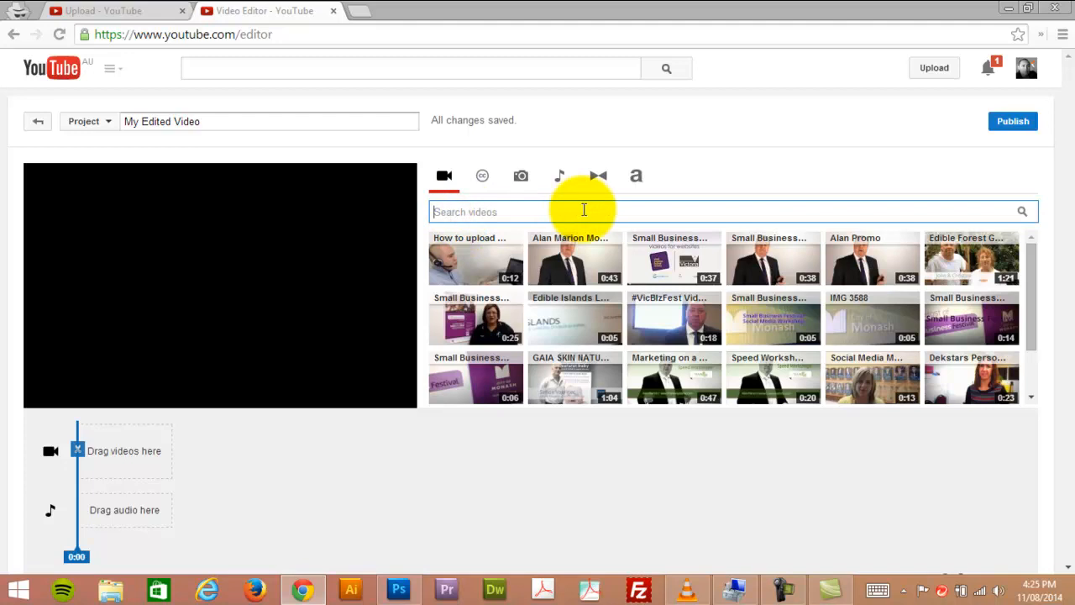
left_click(481, 178)
left_click(521, 178)
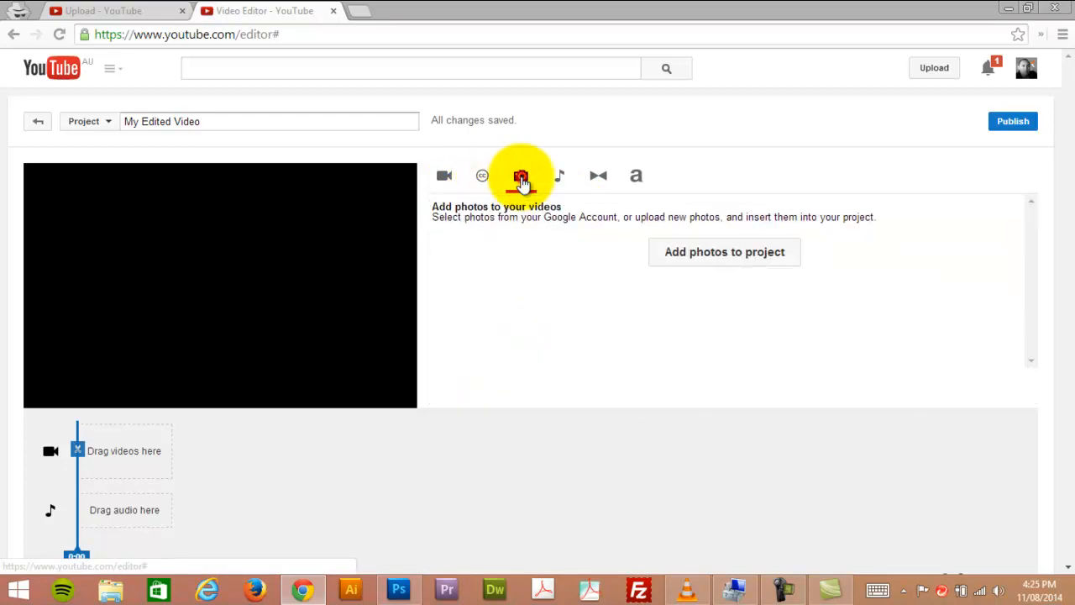
left_click(559, 176)
left_click(598, 178)
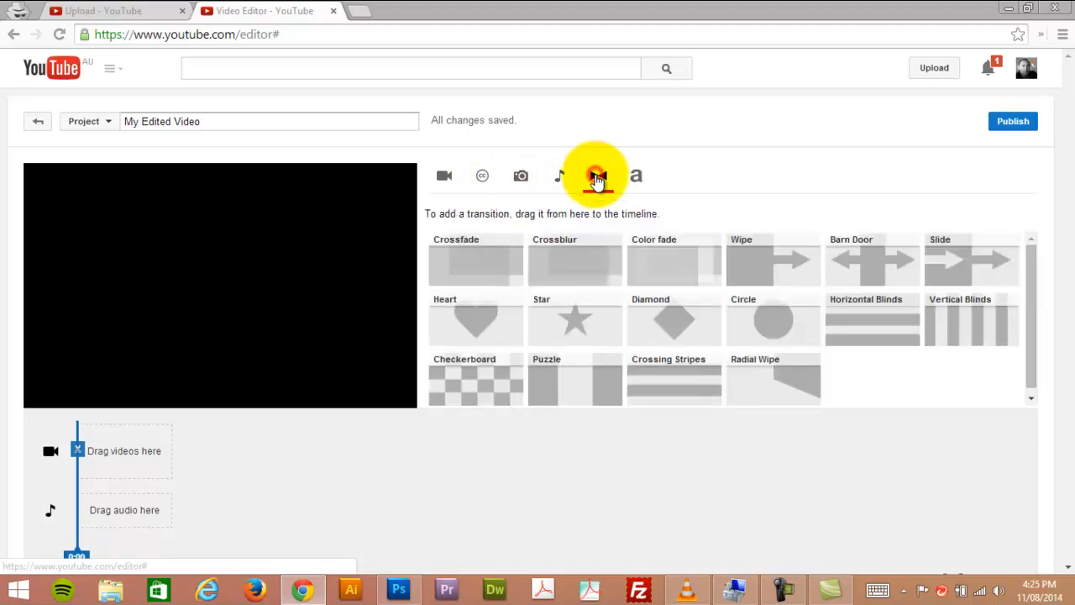
left_click(634, 176)
left_click(440, 178)
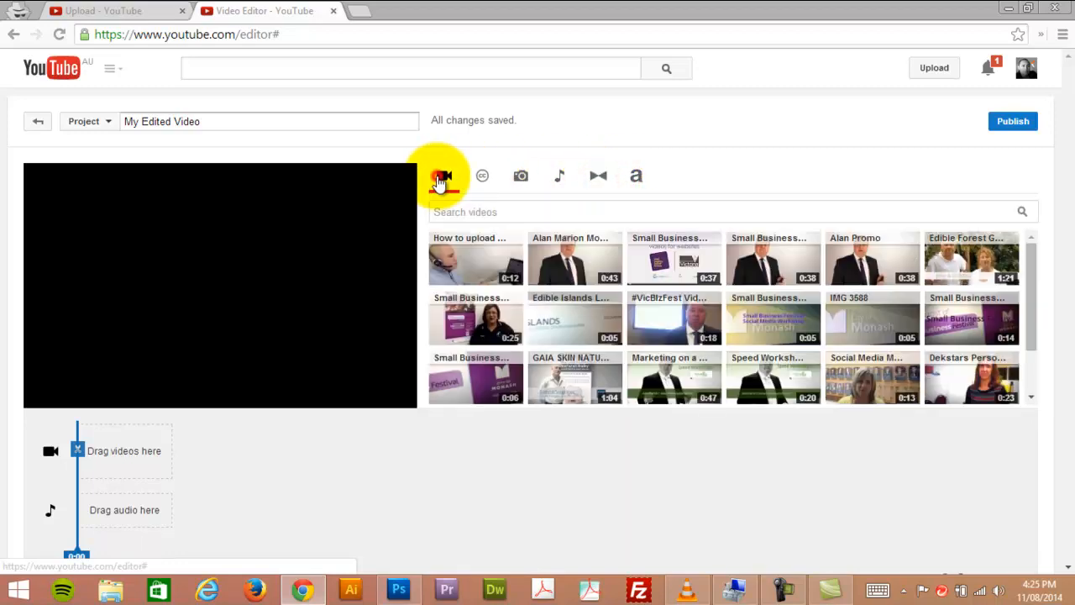
Rename the project as "How to use the YouTube Video Editor in 2014".
left_click(149, 119)
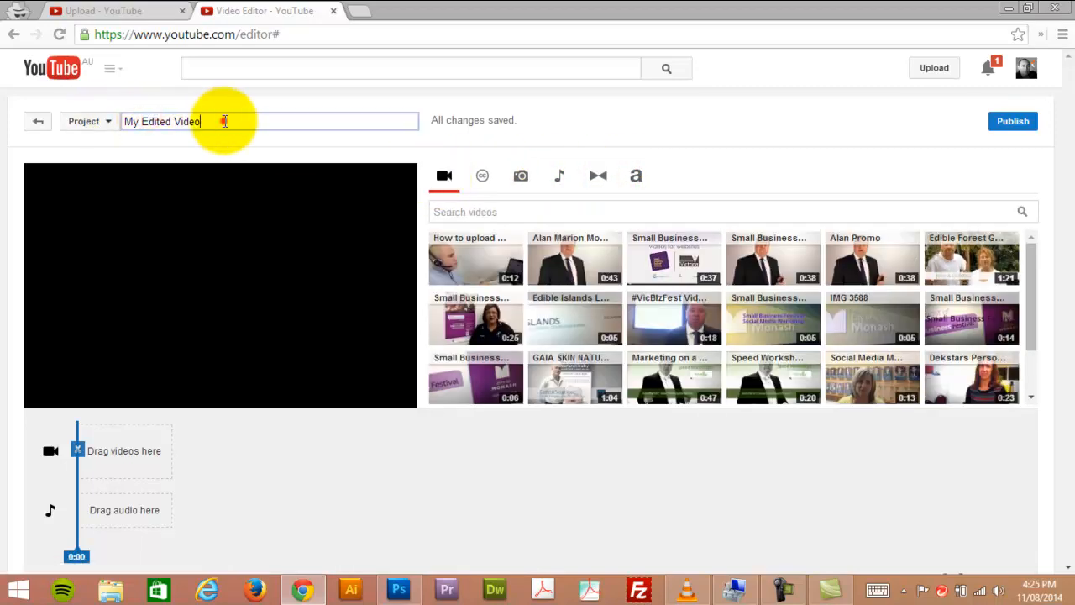
left_click(245, 118)
left_click_drag(245, 118, 127, 120)
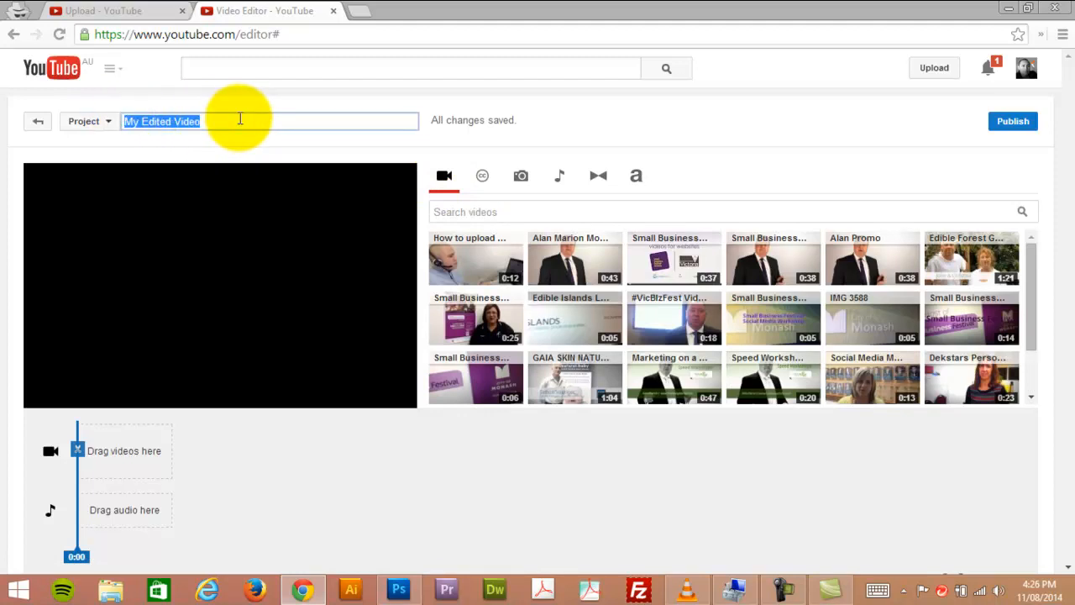
type("How to use the Video Edito")
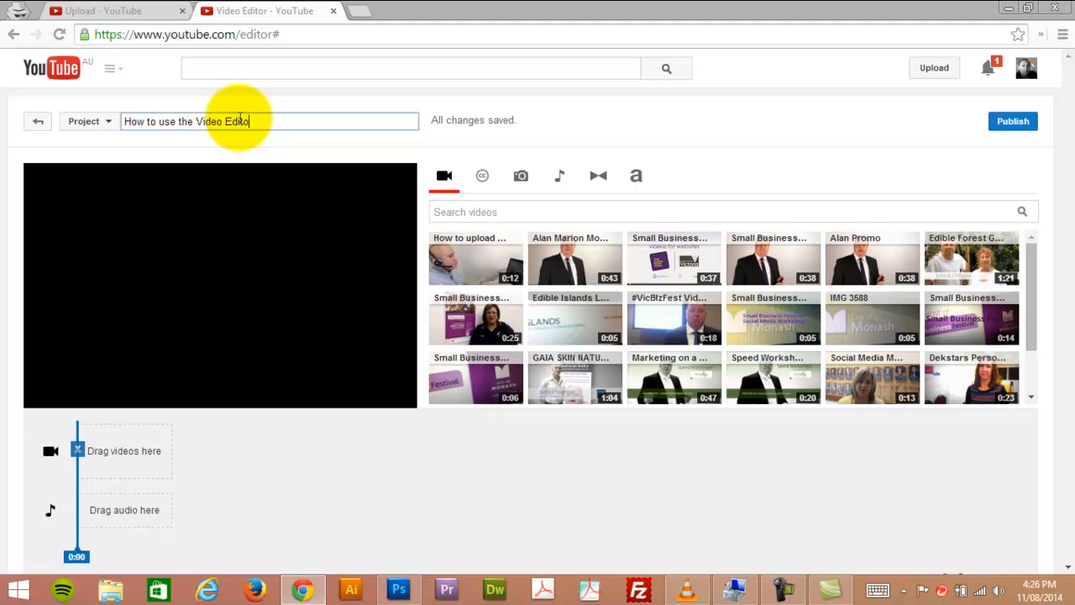
type("r in")
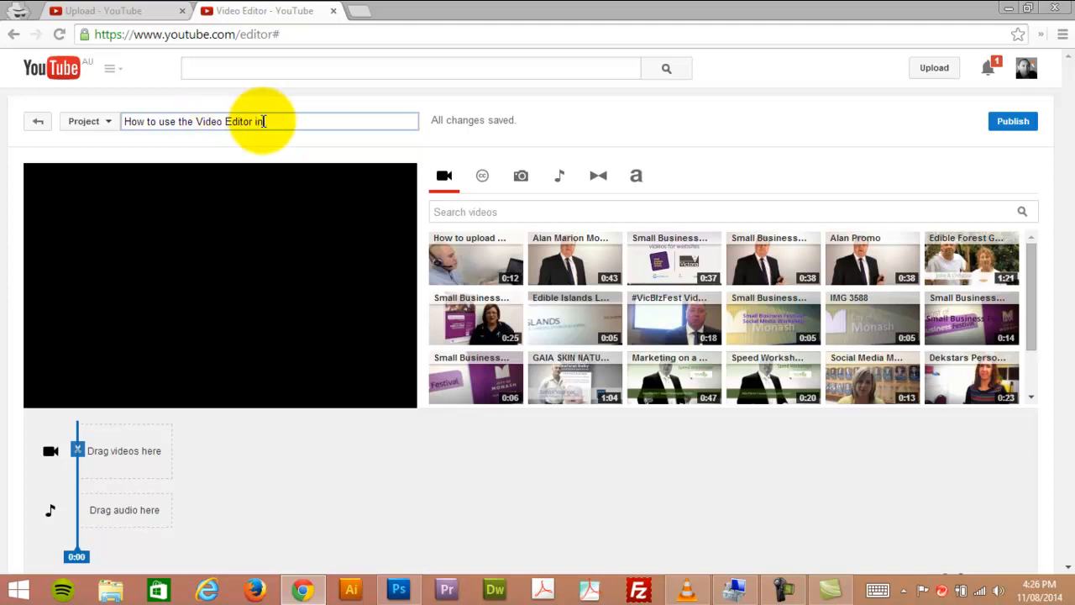
type(" 2014")
left_click(264, 121)
left_click(192, 121)
type("You")
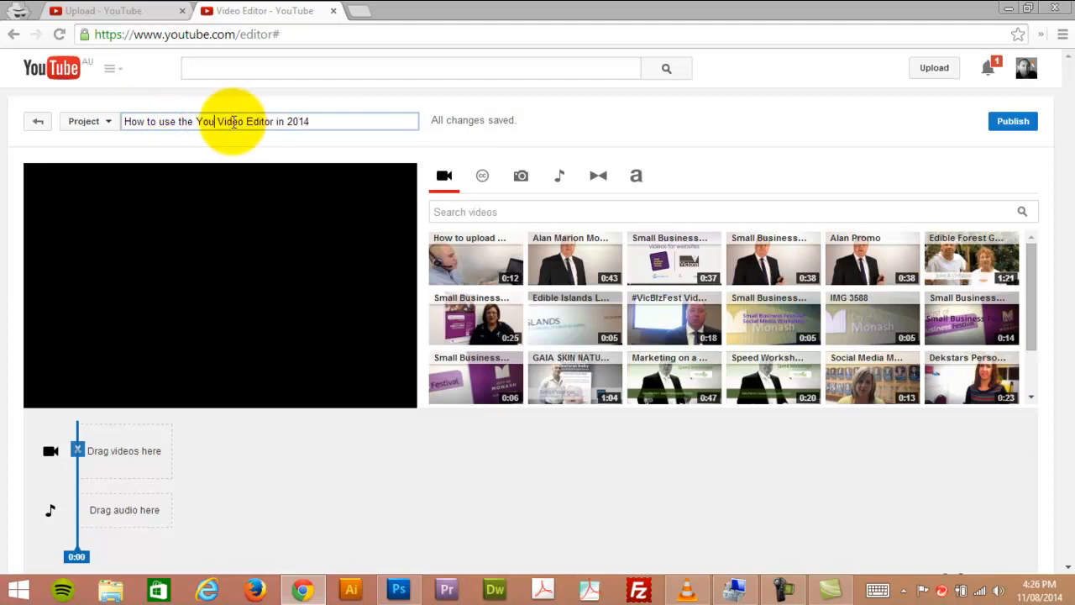
type("Tube")
left_click(377, 123)
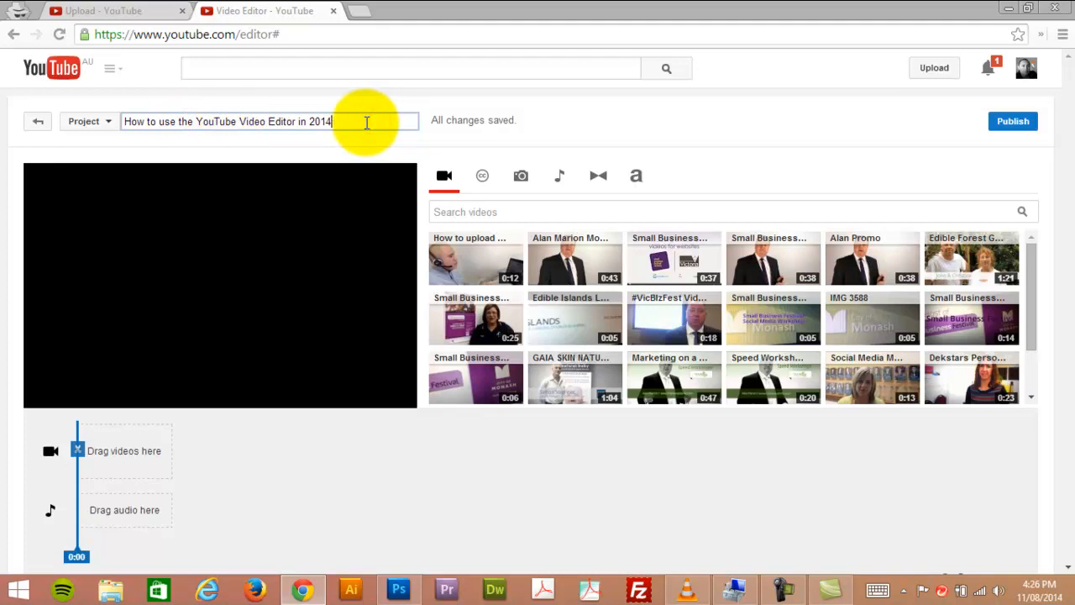
left_click(366, 120)
Add the "How to upload" clip to the video track, and pause and mute its preview.
mouse_move(461, 320)
left_click_drag(454, 275, 129, 450)
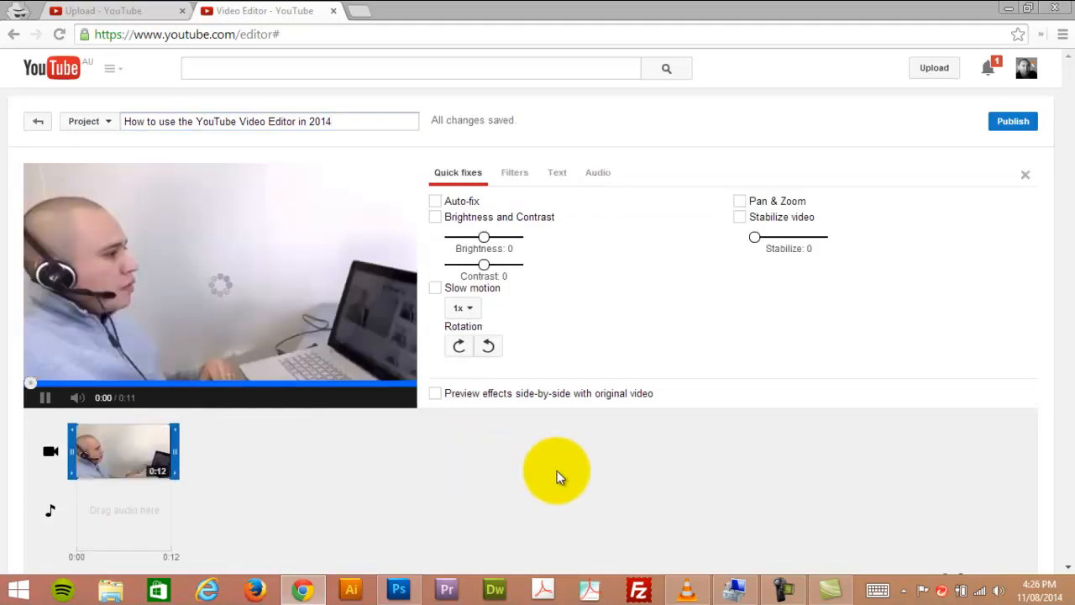
scroll(557, 470, "down", 1)
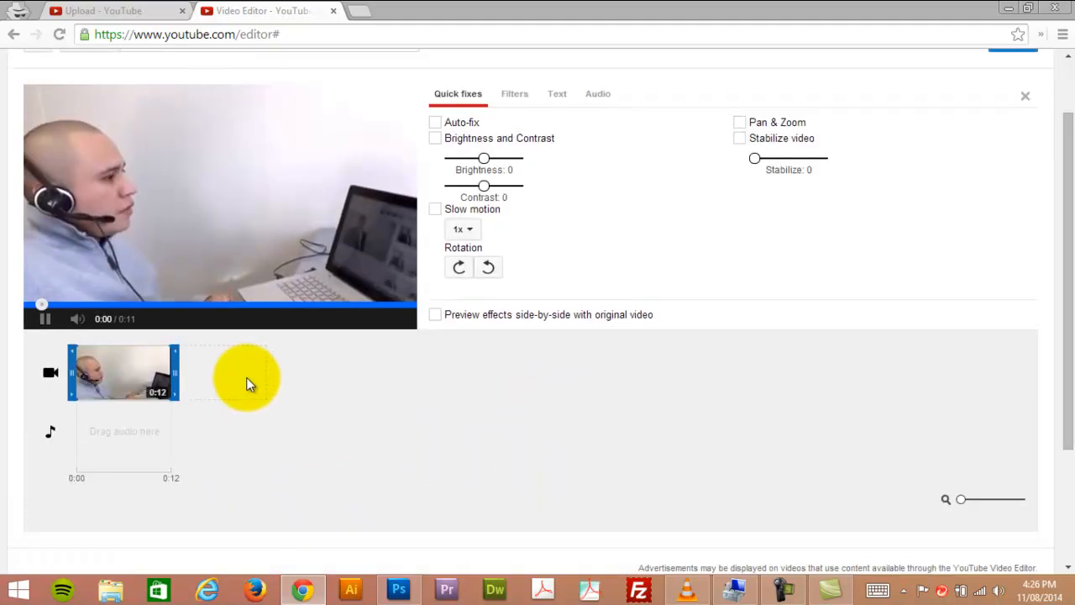
left_click(46, 322)
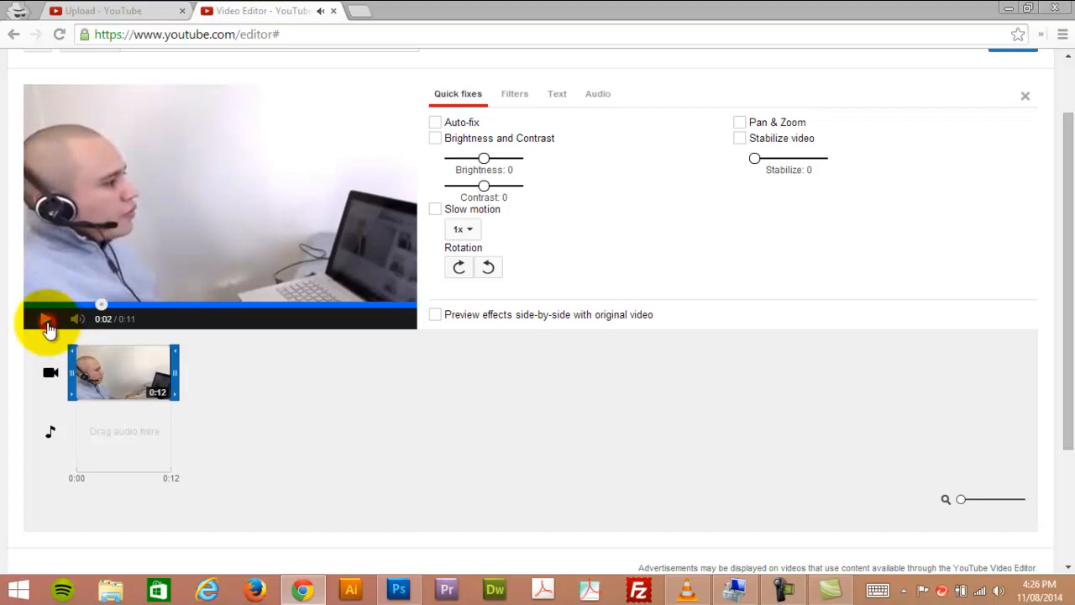
mouse_move(77, 321)
left_click_drag(132, 321, 96, 320)
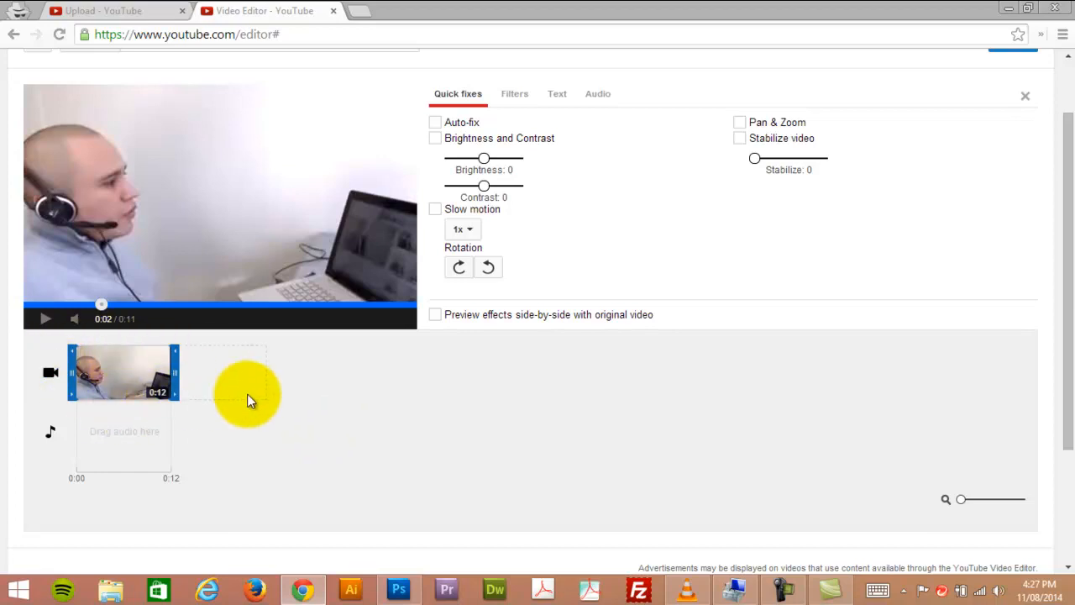
Stabilize the clip at level 3 and turn on the side-by-side preview with the original video.
scroll(247, 394, "up", 1)
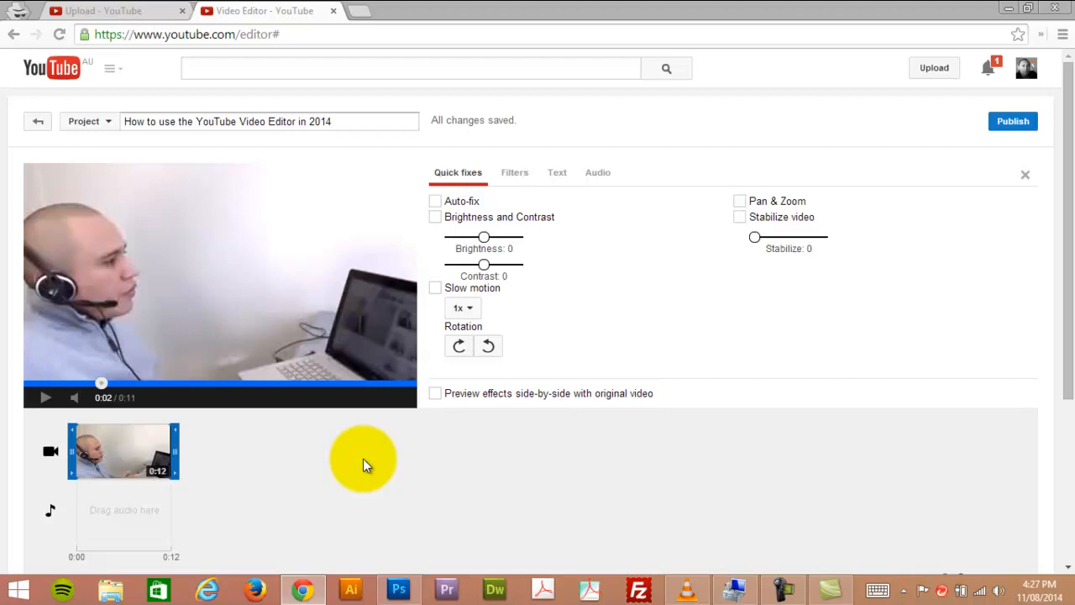
left_click(742, 219)
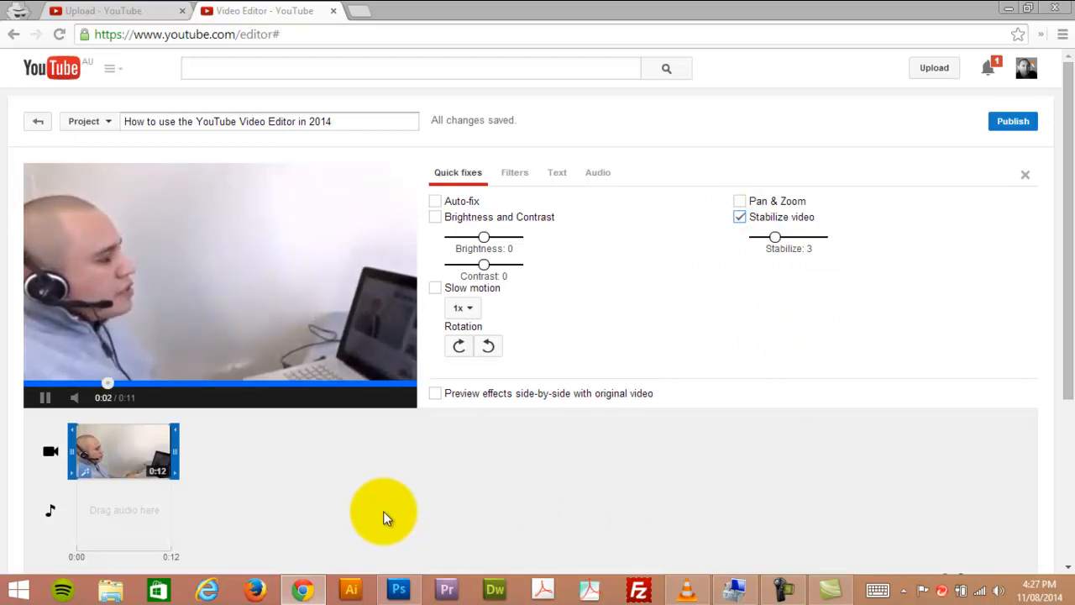
left_click(435, 393)
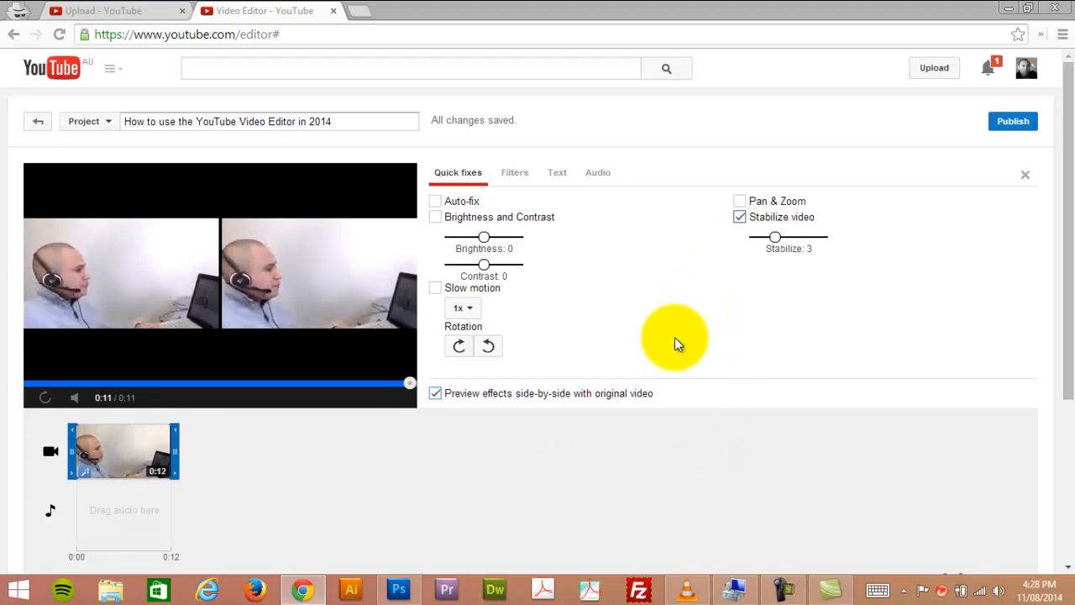
Try Auto-fix with contrast at +3 and +1, return the contrast to 0 and turn Auto-fix off.
left_click(435, 202)
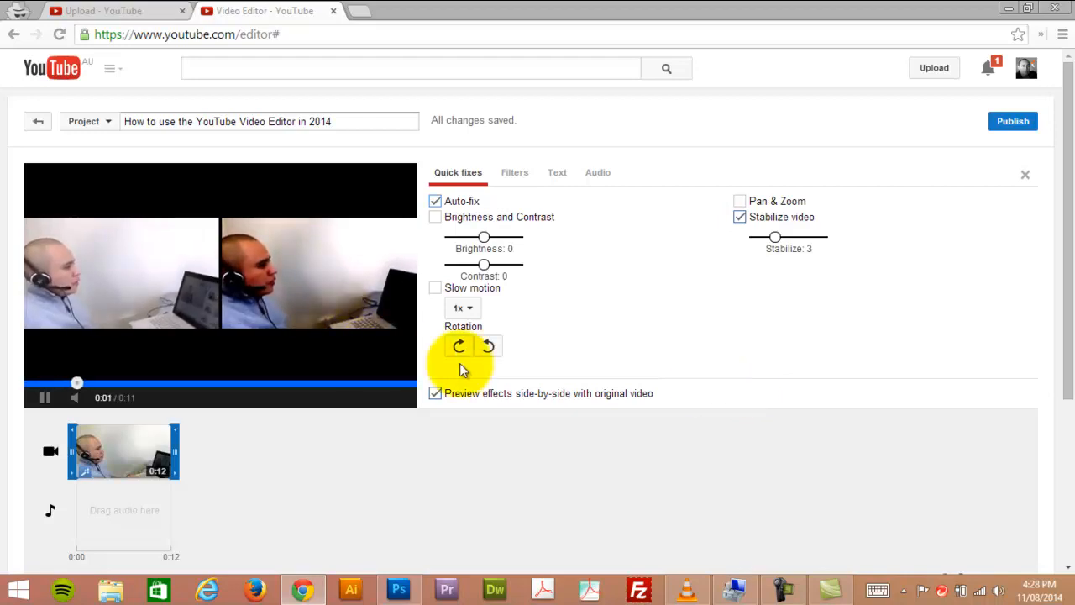
left_click(435, 219)
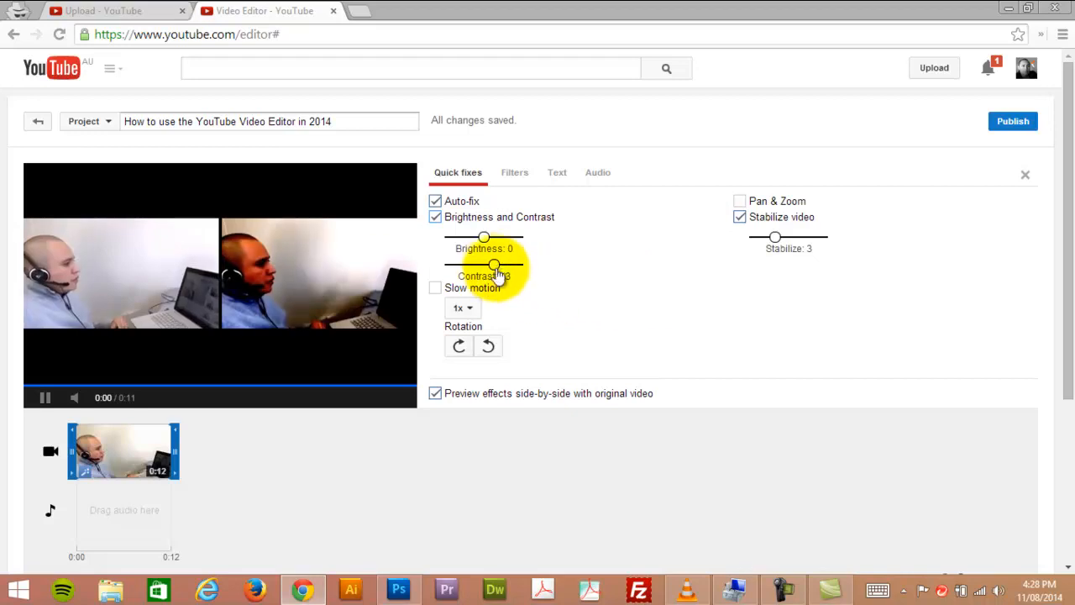
left_click_drag(494, 265, 487, 265)
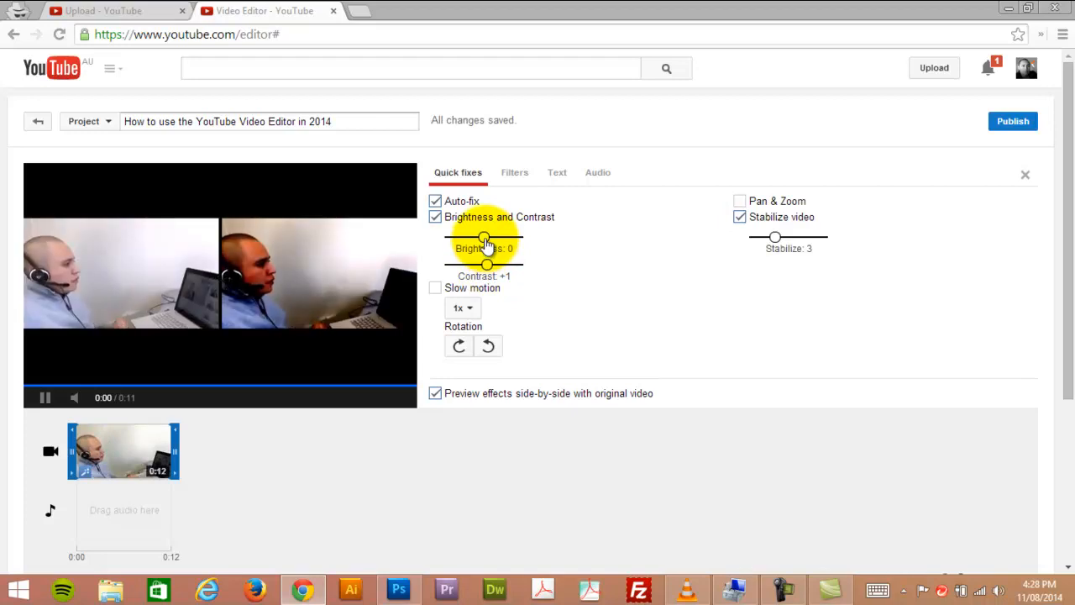
left_click_drag(487, 269, 483, 269)
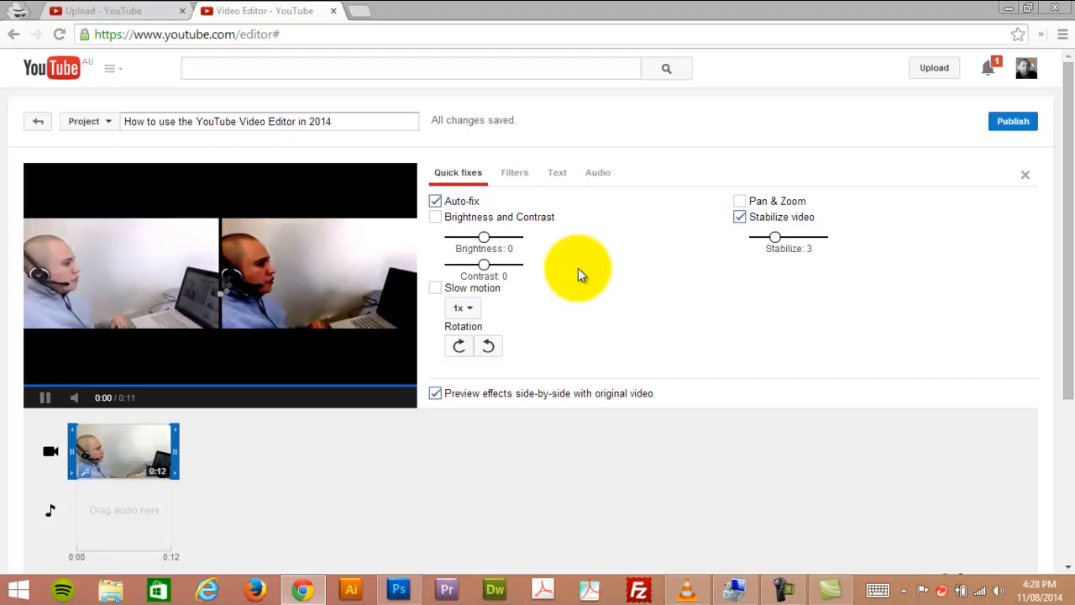
left_click(436, 202)
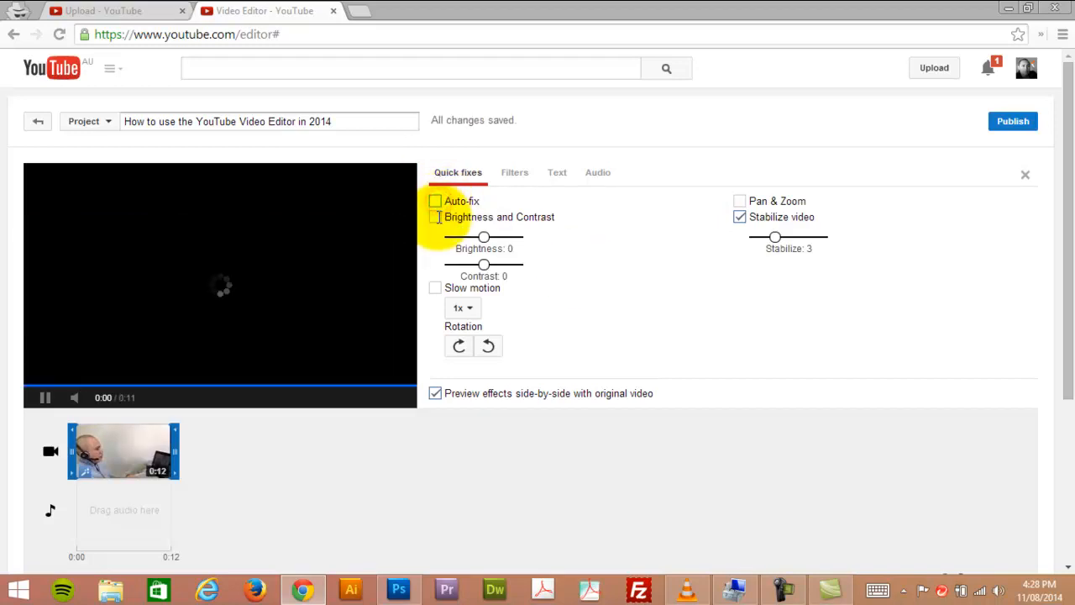
Enable Brightness and Contrast on the clip with contrast at +3, and turn on Pan & Zoom.
left_click(436, 217)
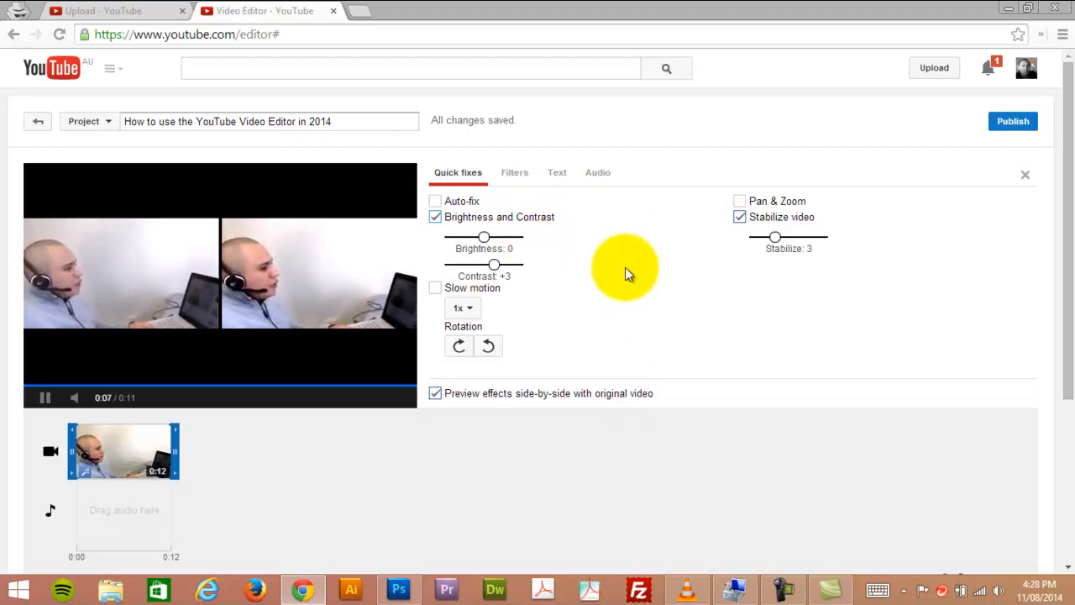
left_click(739, 201)
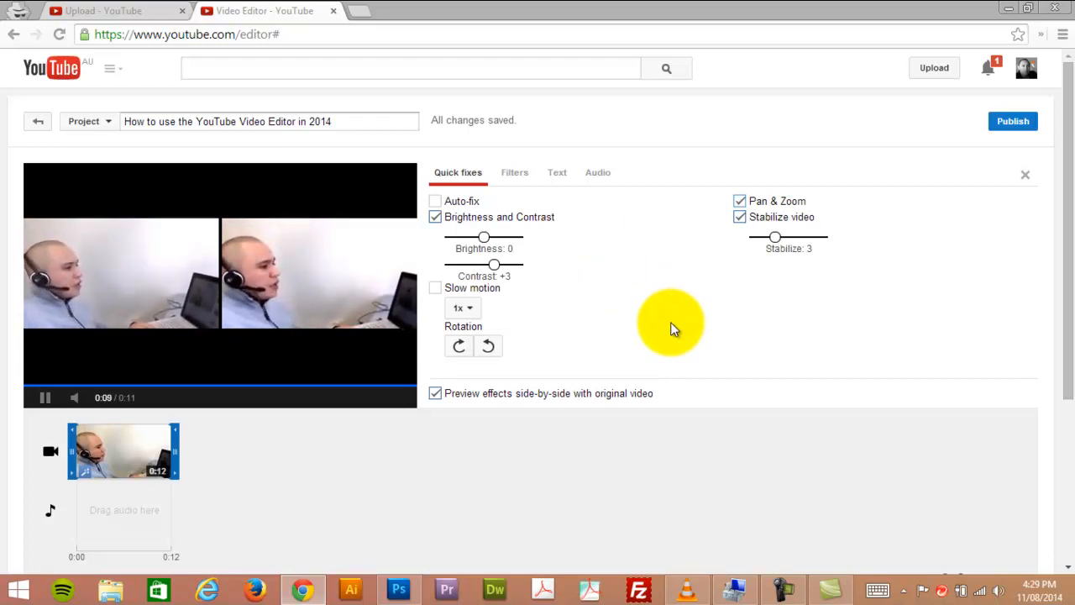
Try the Old-Fashioned filter on the clip and remove it again.
left_click(514, 178)
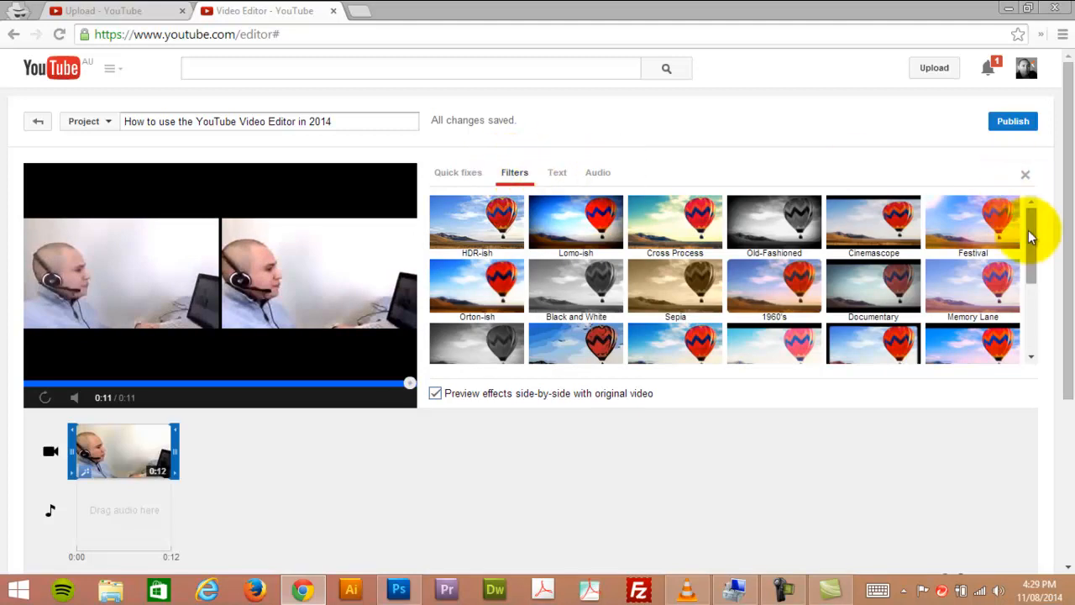
mouse_move(1031, 237)
left_mouse_down()
mouse_move(1038, 316)
mouse_move(1038, 233)
left_mouse_up()
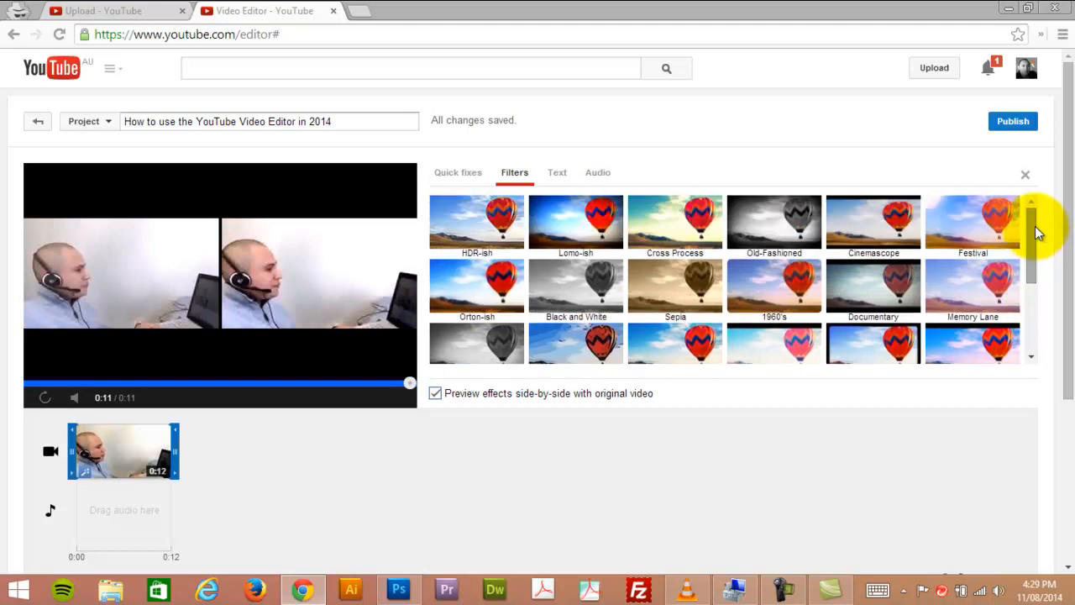
left_click(771, 248)
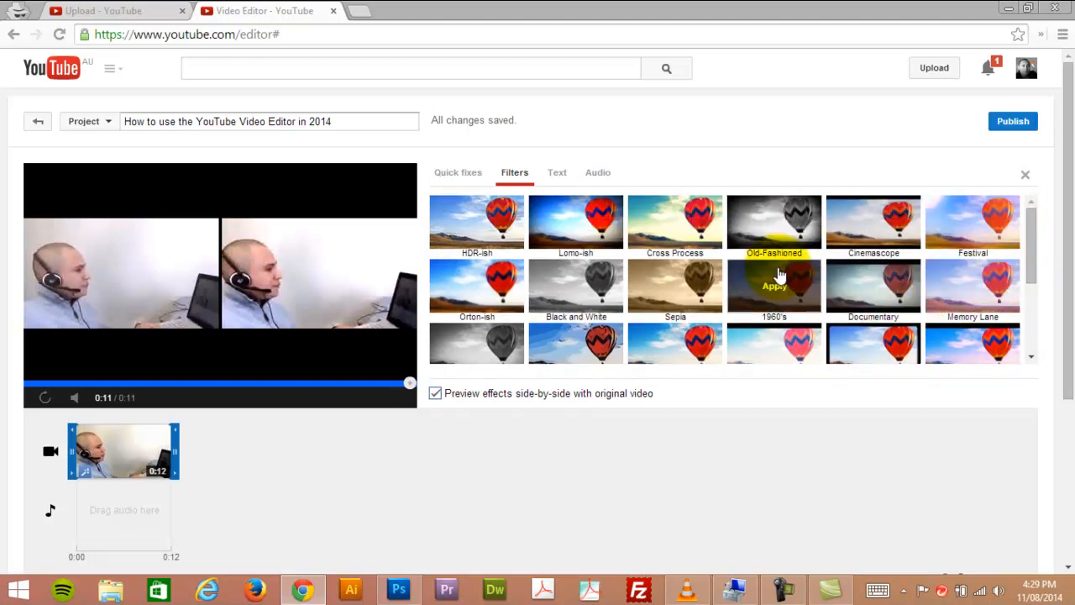
left_click(764, 225)
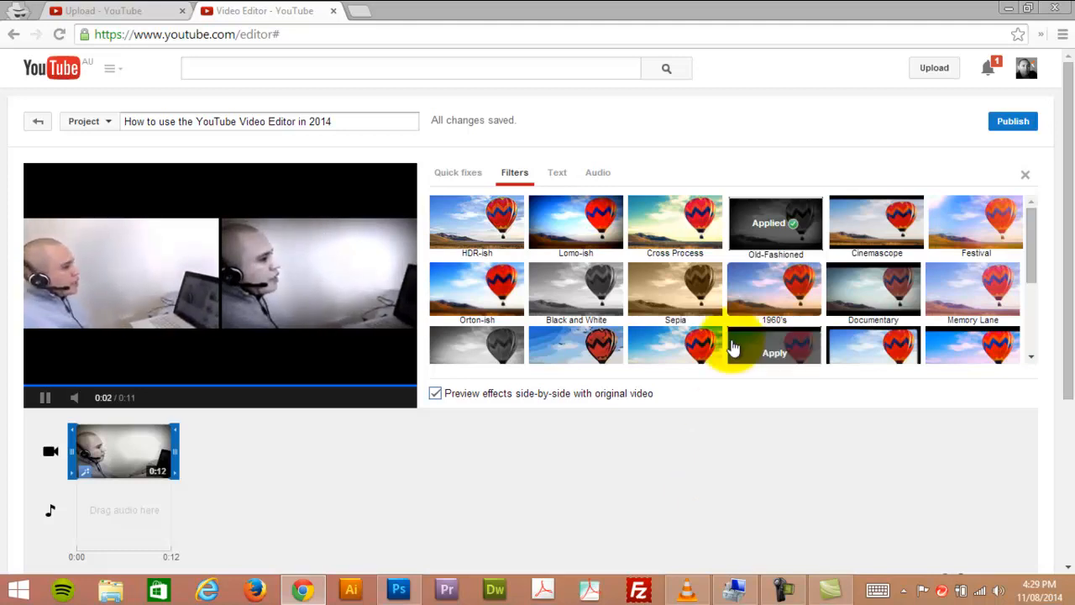
left_click(763, 228)
left_click(902, 233)
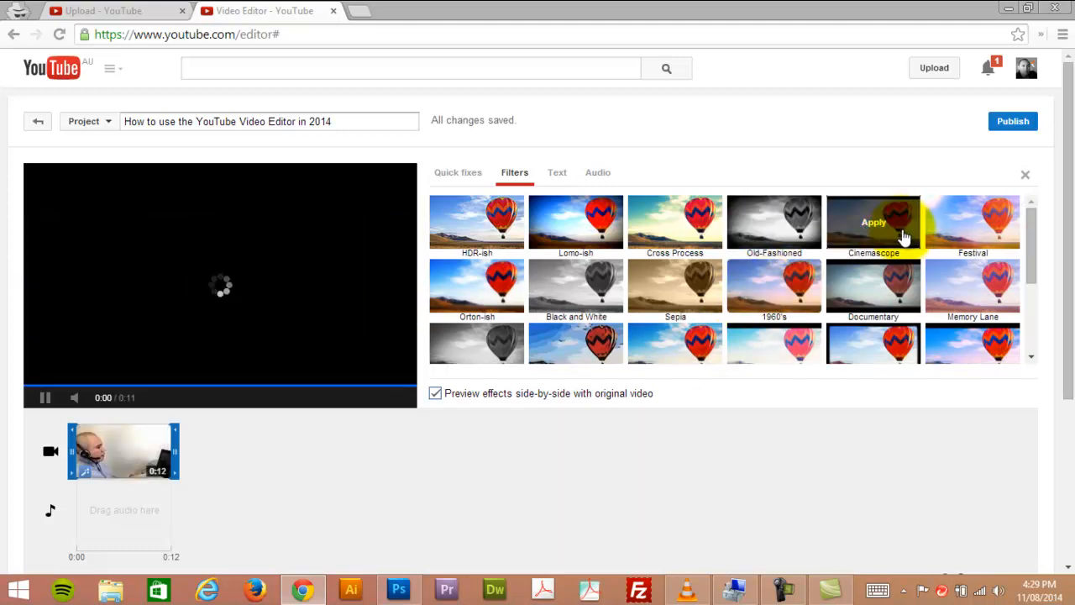
Apply the Festival and Memory Lane filters to the clip, and remove Festival so that only Memory Lane is kept.
left_click(963, 222)
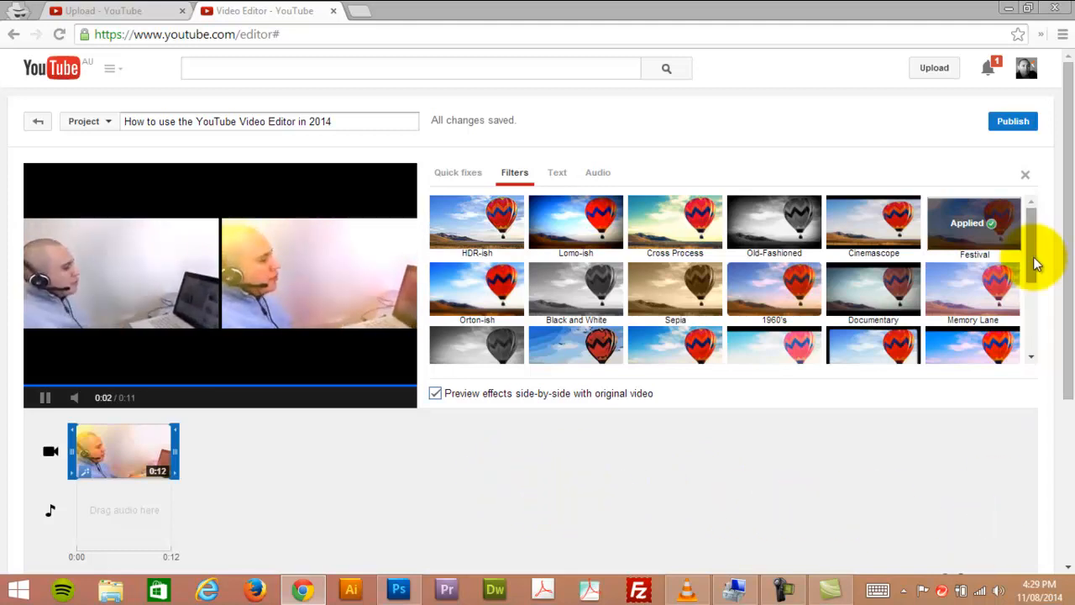
mouse_move(1031, 257)
left_mouse_down()
mouse_move(1034, 286)
mouse_move(1031, 259)
left_mouse_up()
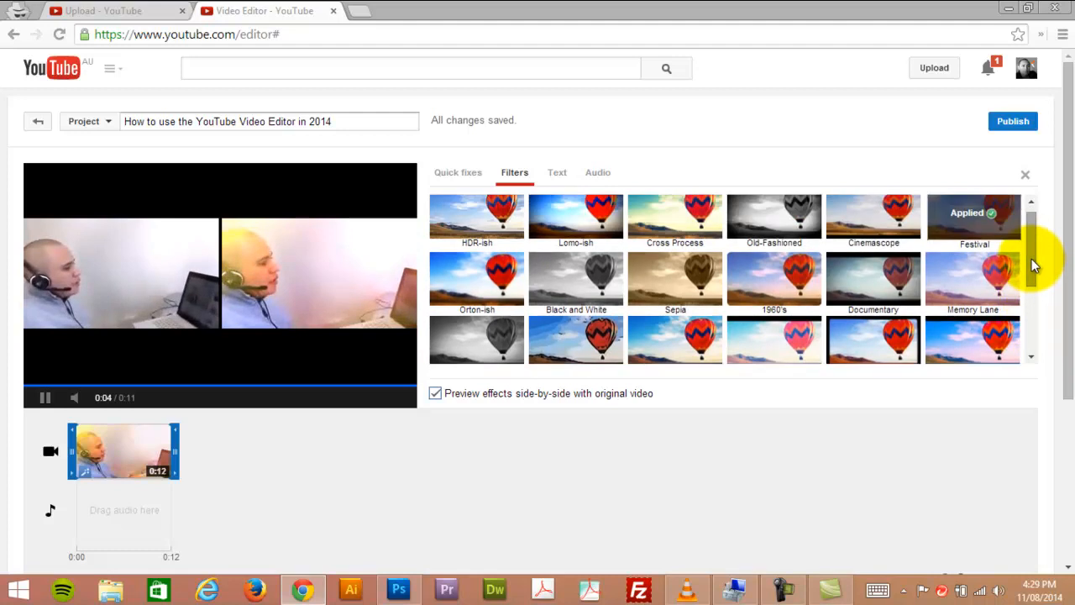
mouse_move(1004, 282)
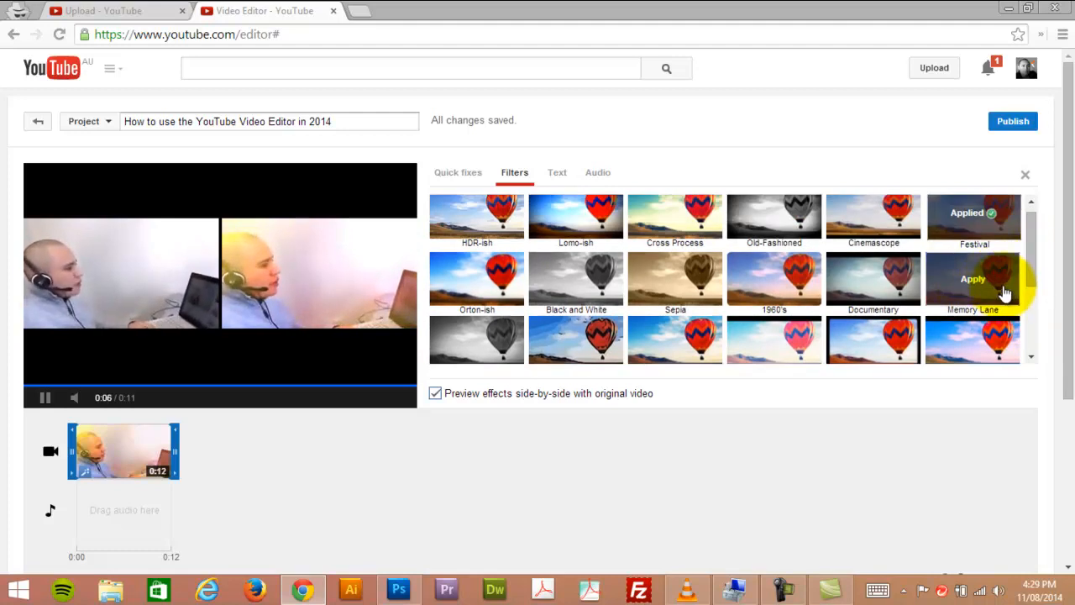
left_click(1005, 286)
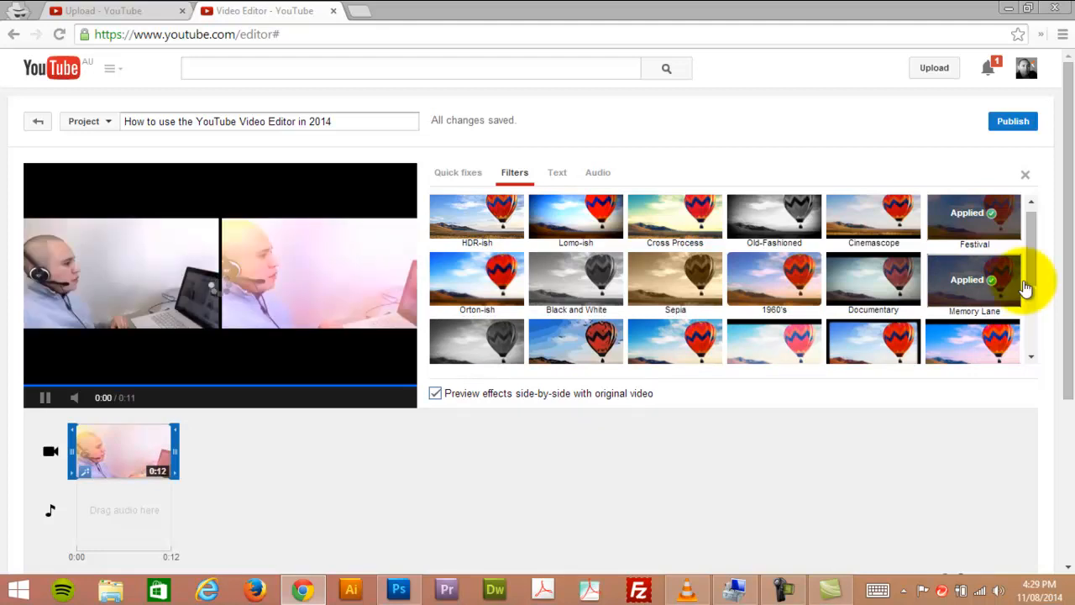
scroll(1028, 265, "up", 1)
left_click(986, 243)
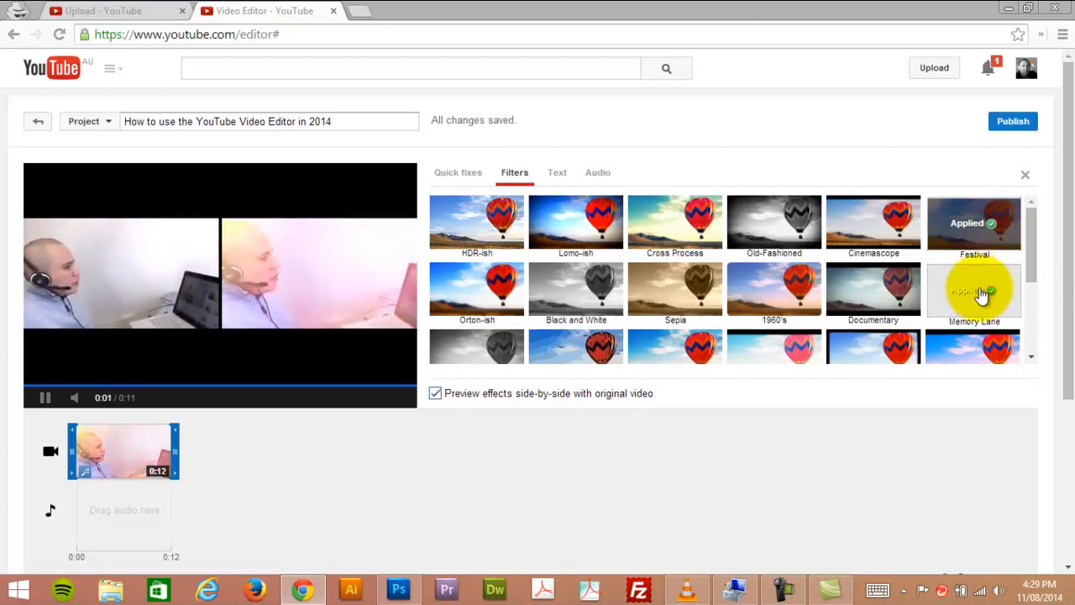
left_click(979, 294)
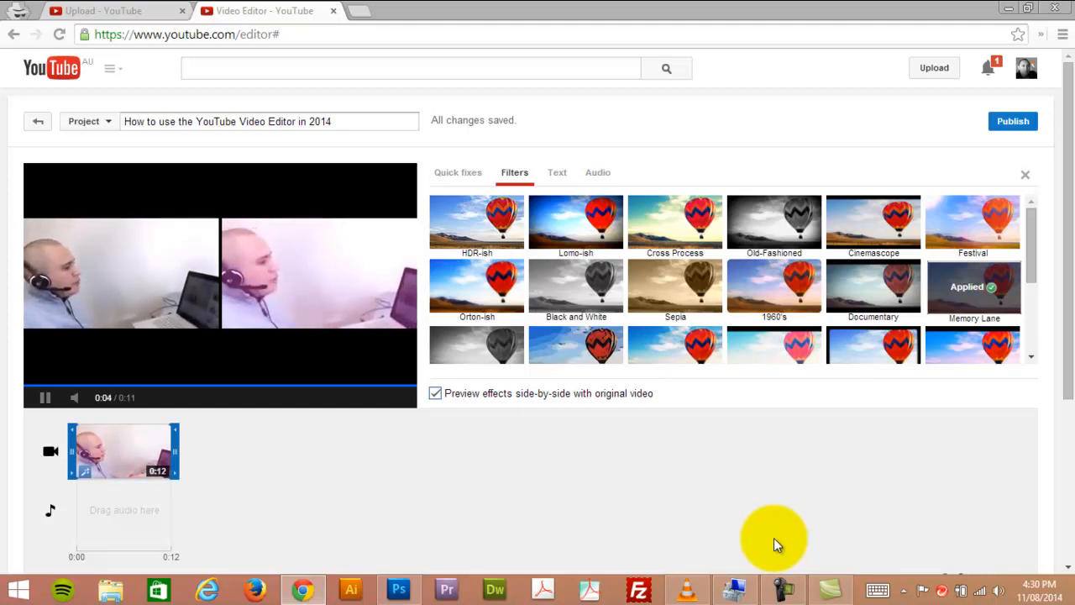
Turn off the side-by-side preview with the original video and enable text on the clip.
left_click_drag(1030, 260, 1030, 233)
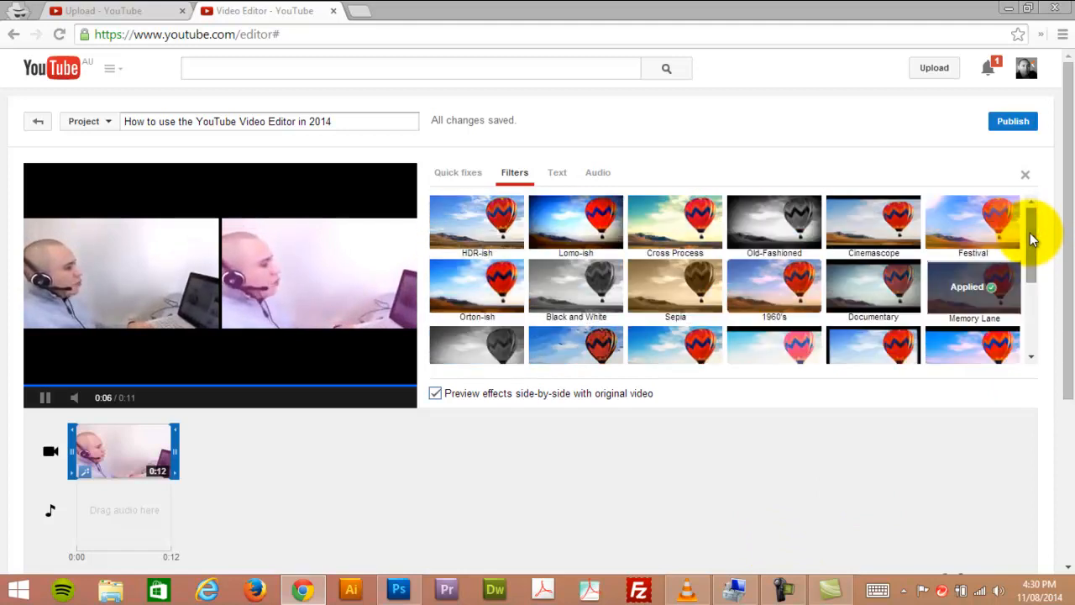
left_click(435, 393)
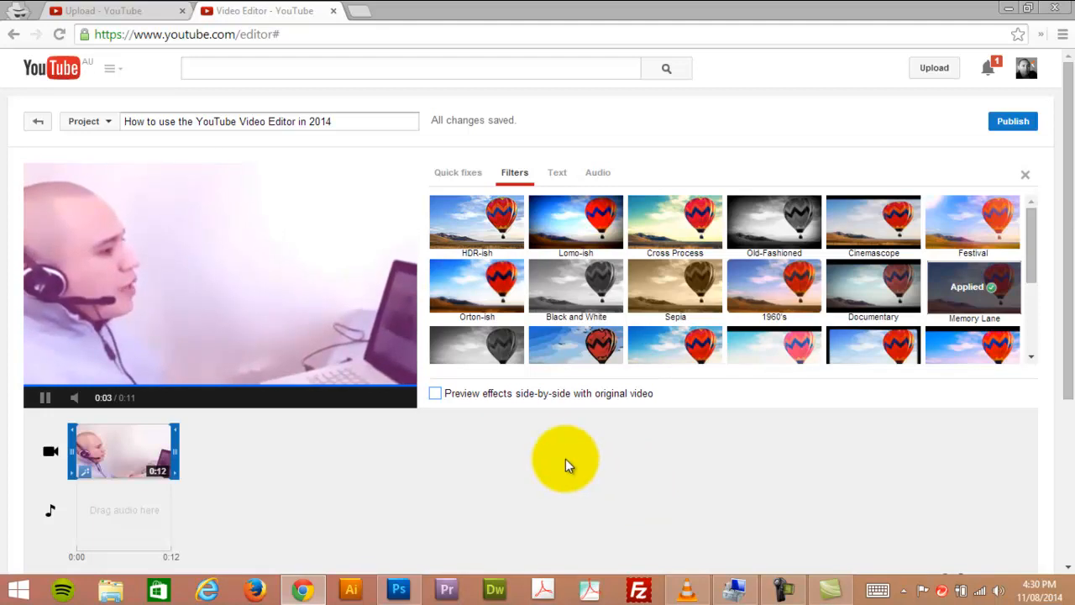
left_click(560, 180)
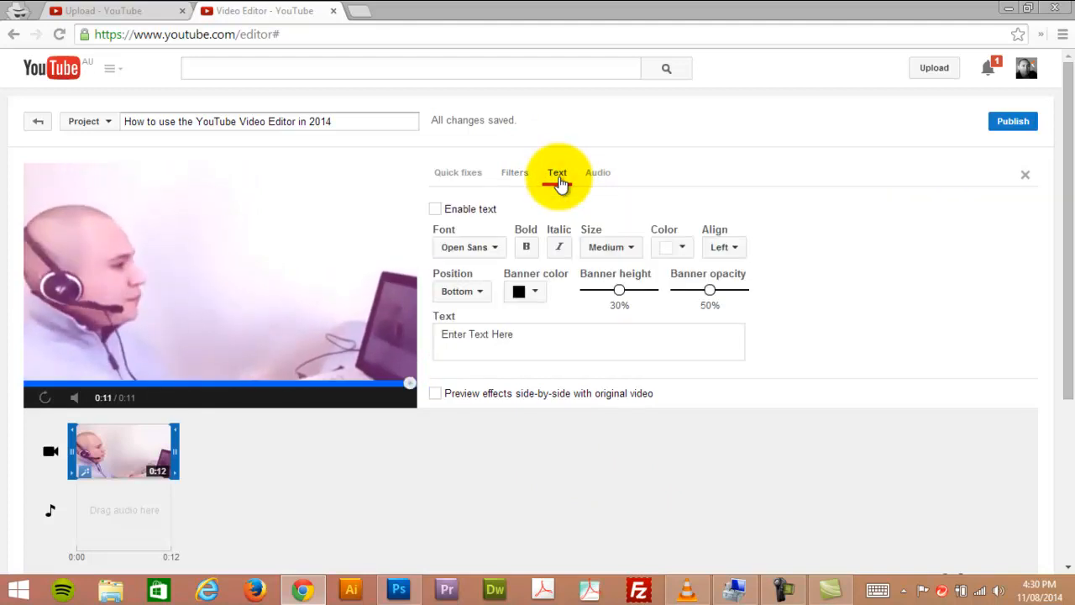
left_click(436, 209)
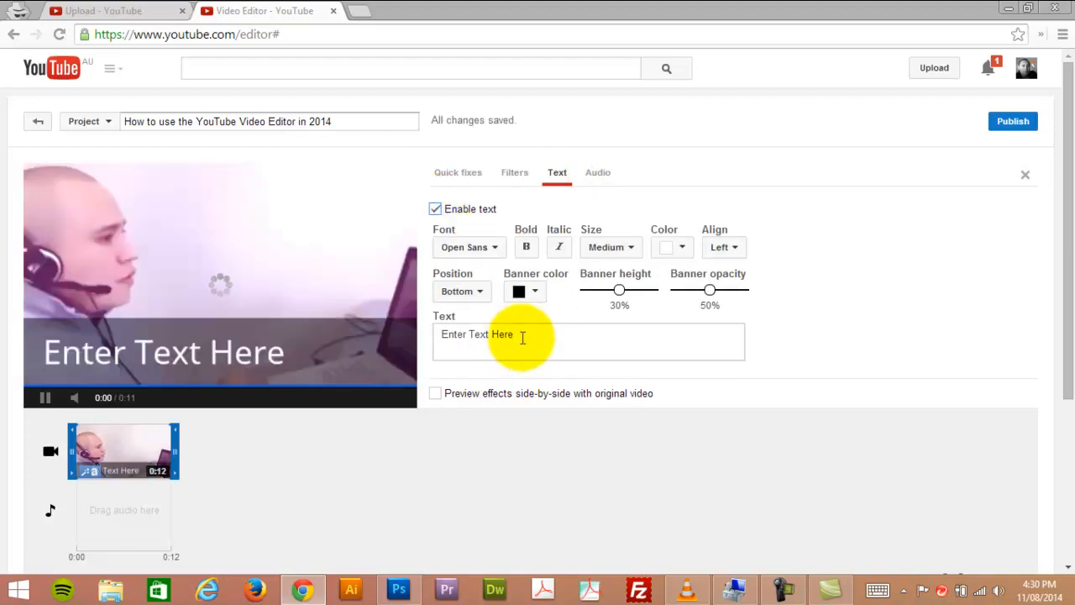
left_click(734, 248)
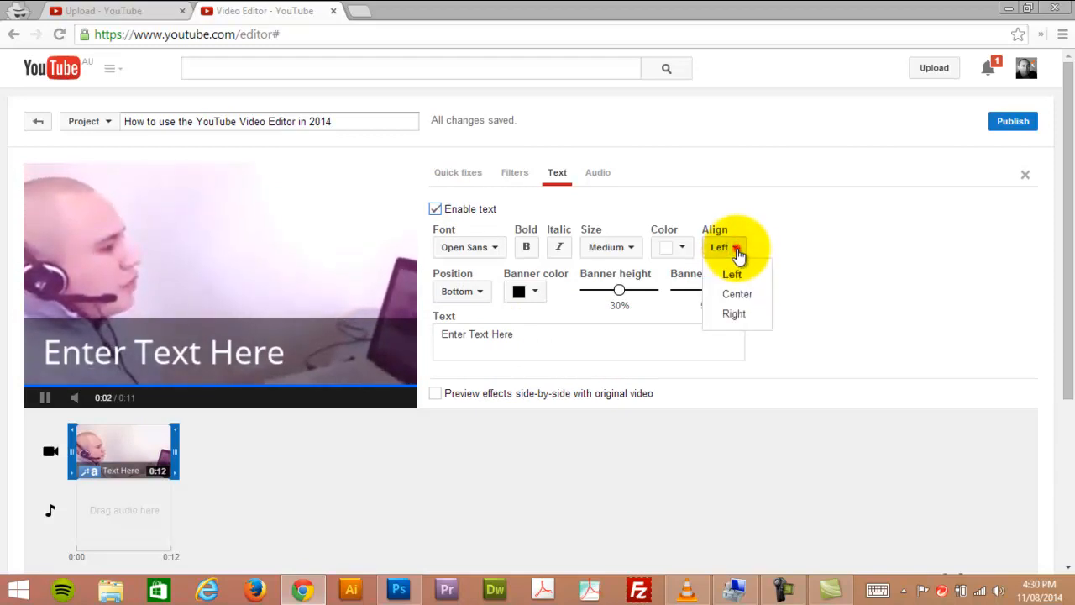
left_click(736, 250)
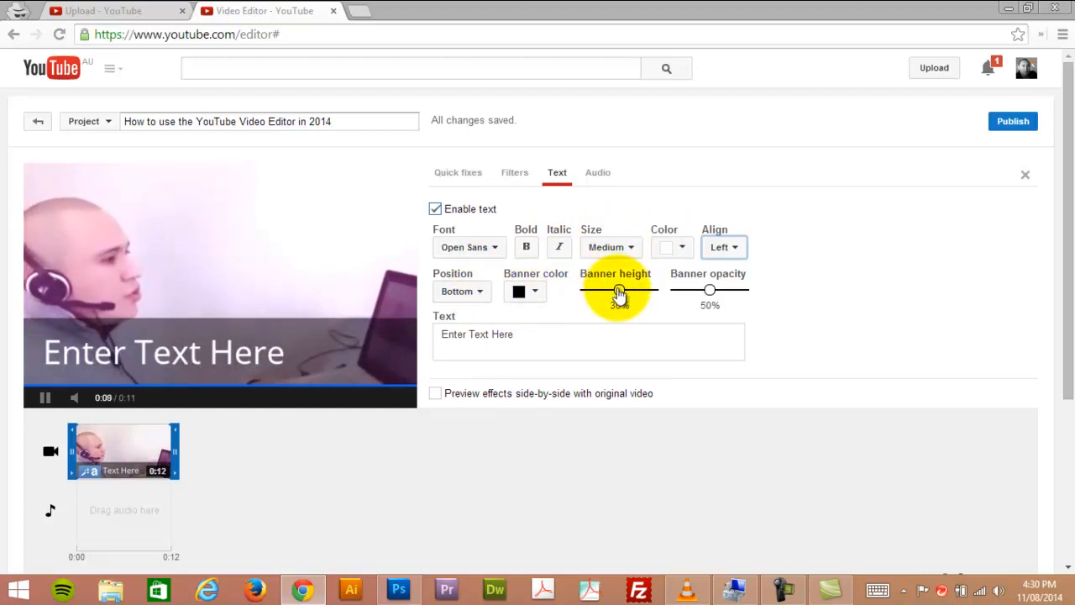
Reduce the height of the text banner to 10%.
left_click_drag(619, 290, 608, 290)
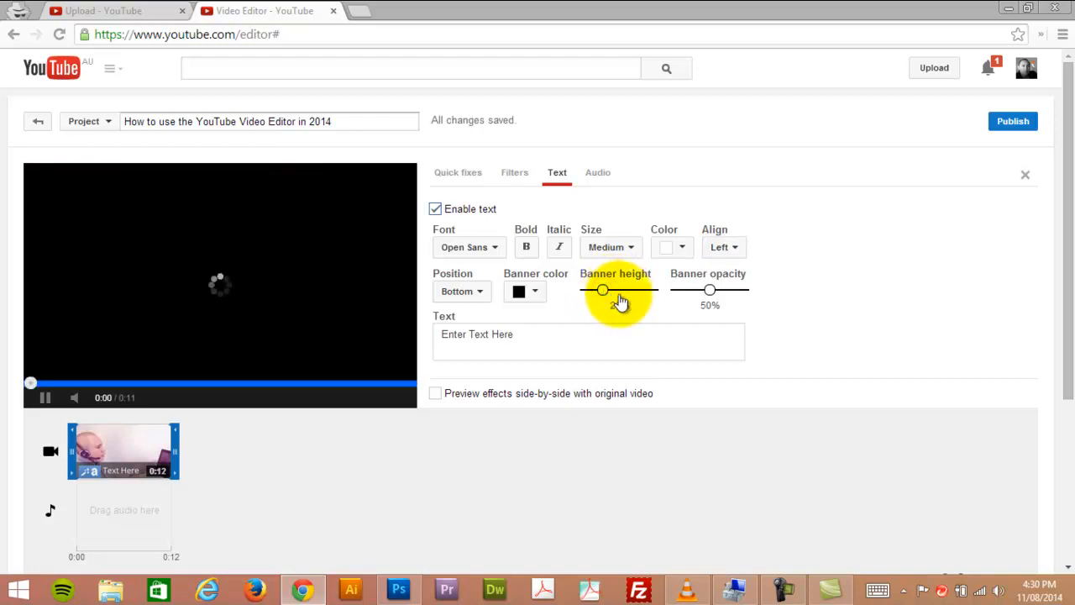
left_click_drag(605, 300, 594, 294)
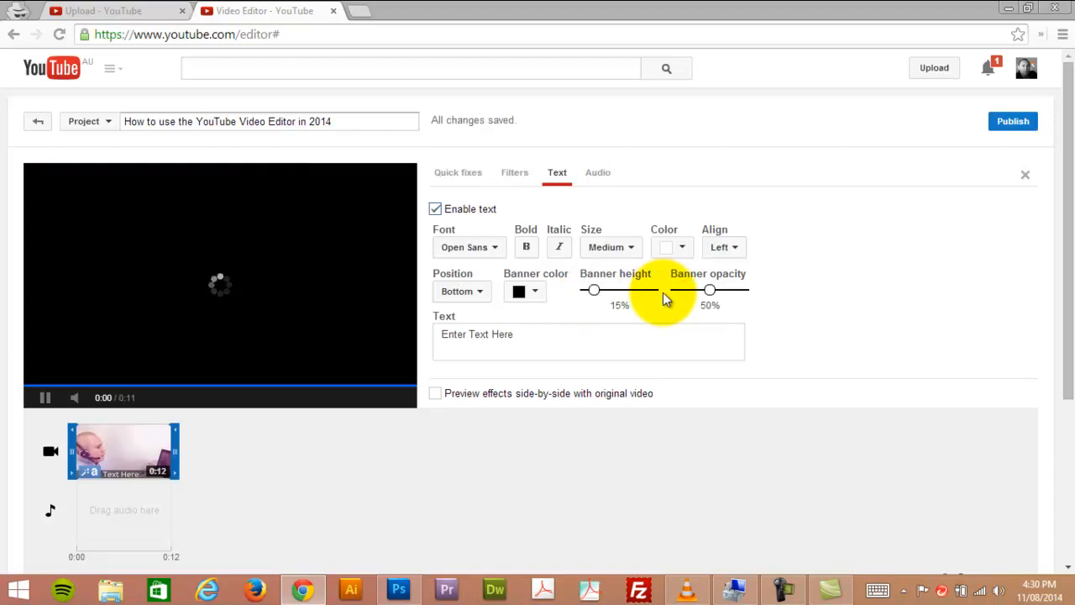
left_click_drag(600, 293, 592, 296)
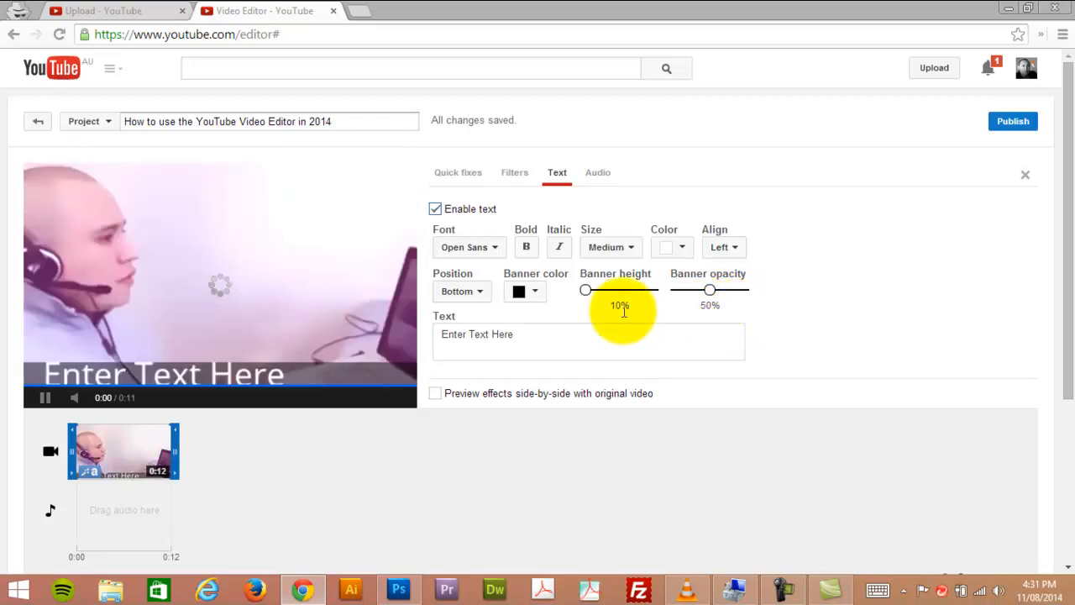
Set the text size to X-Small and the banner color to orange.
left_click(628, 250)
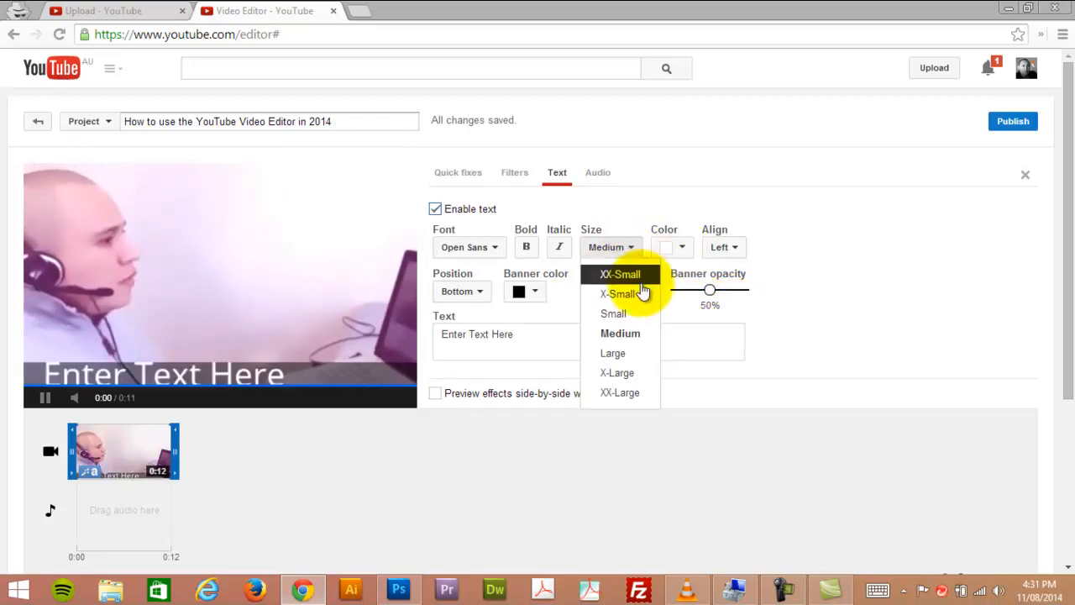
left_click(618, 294)
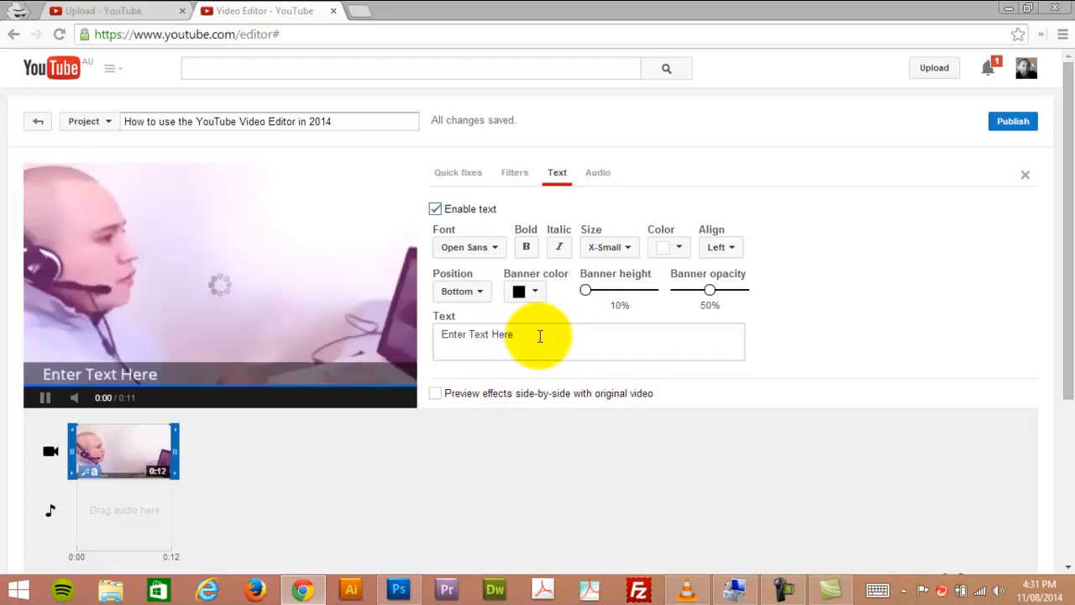
left_click(531, 290)
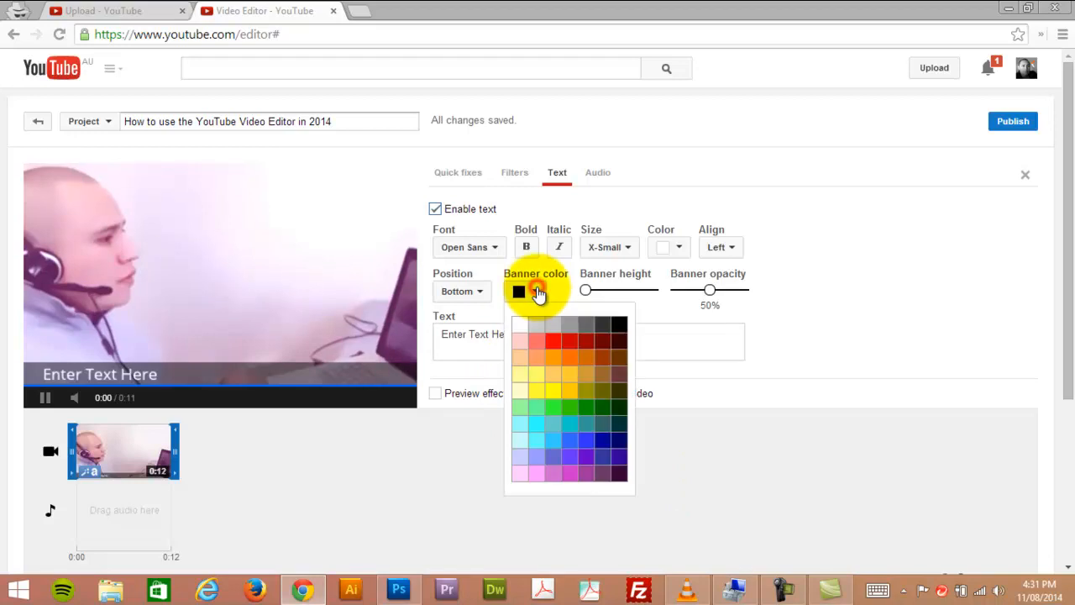
left_click(554, 364)
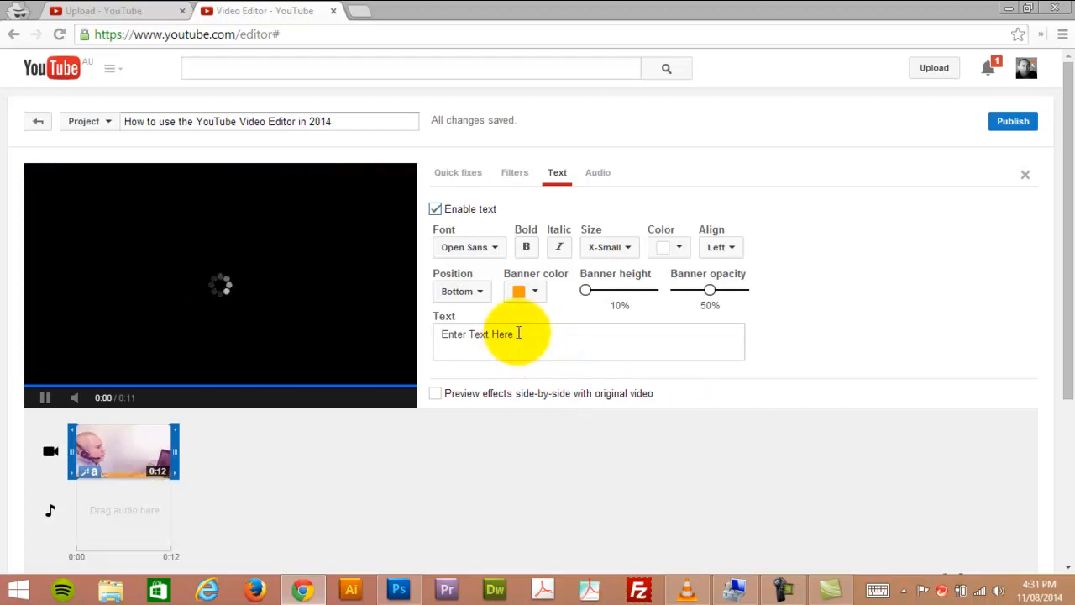
Replace the placeholder banner text with "How to use the YouTube Editor 2014" and unmute the preview.
triple_click(521, 334)
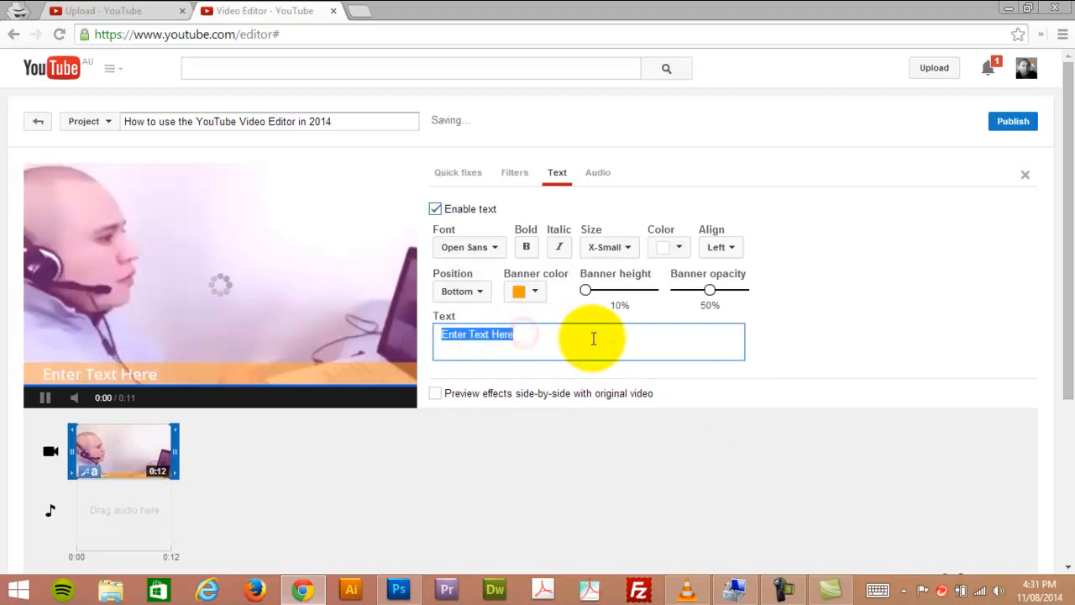
type("How to use the Ut")
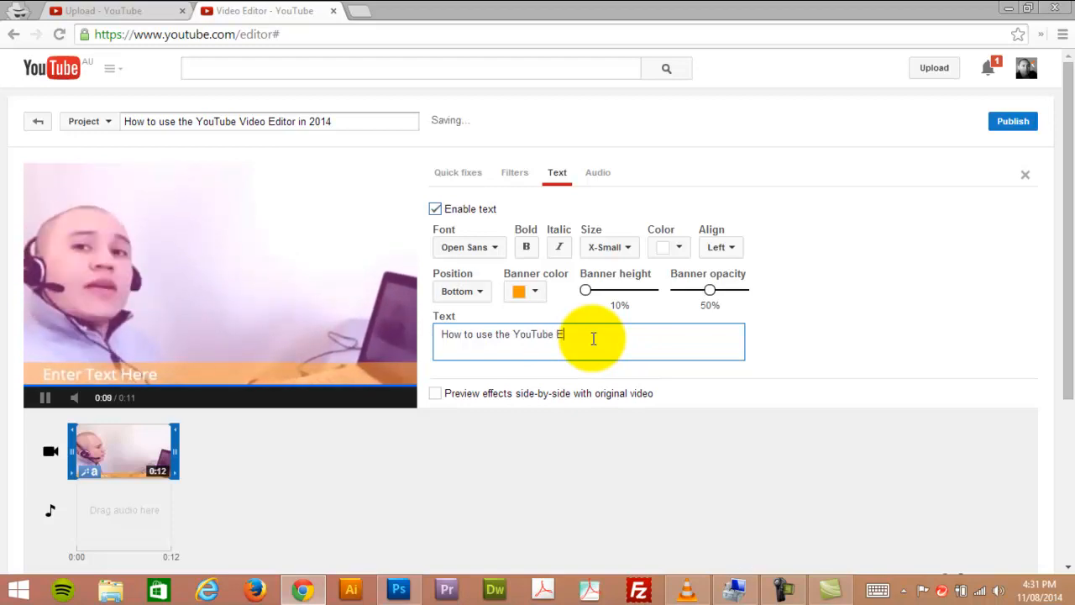
type("uTube Editor ")
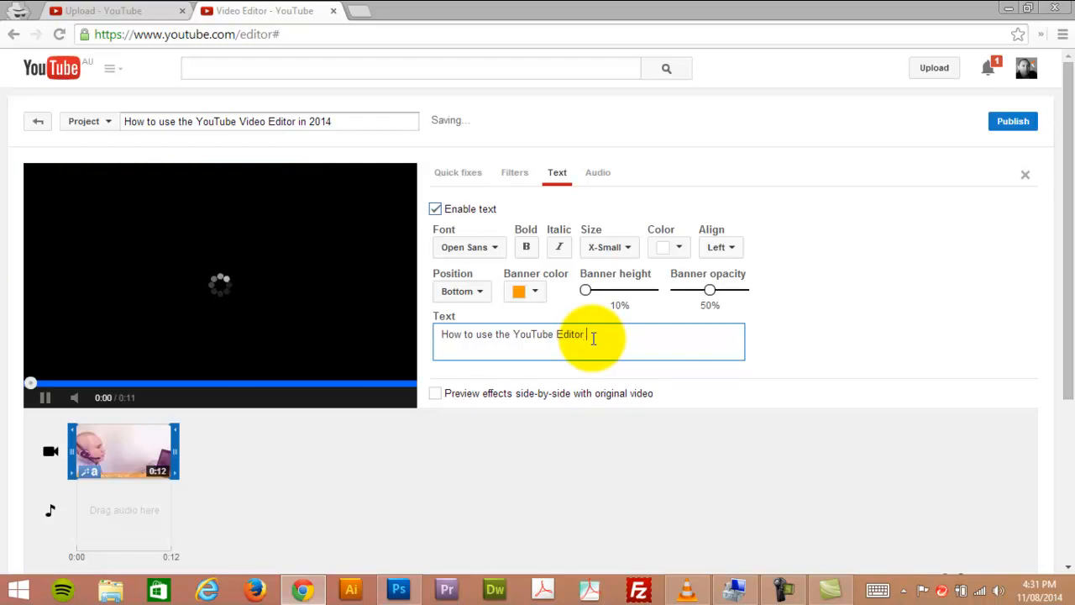
type("2014")
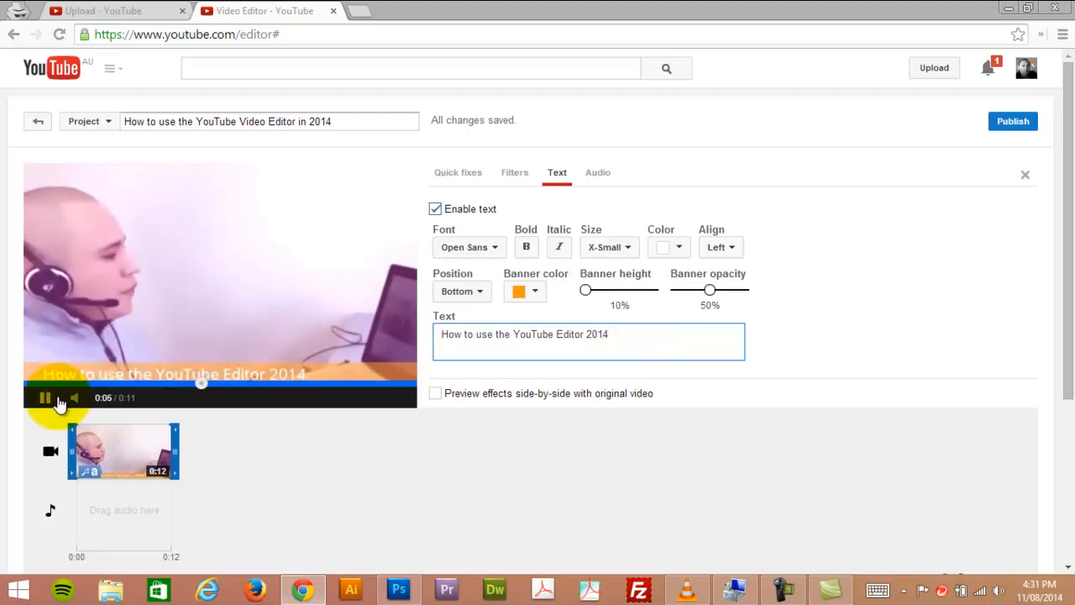
left_click_drag(98, 404, 112, 404)
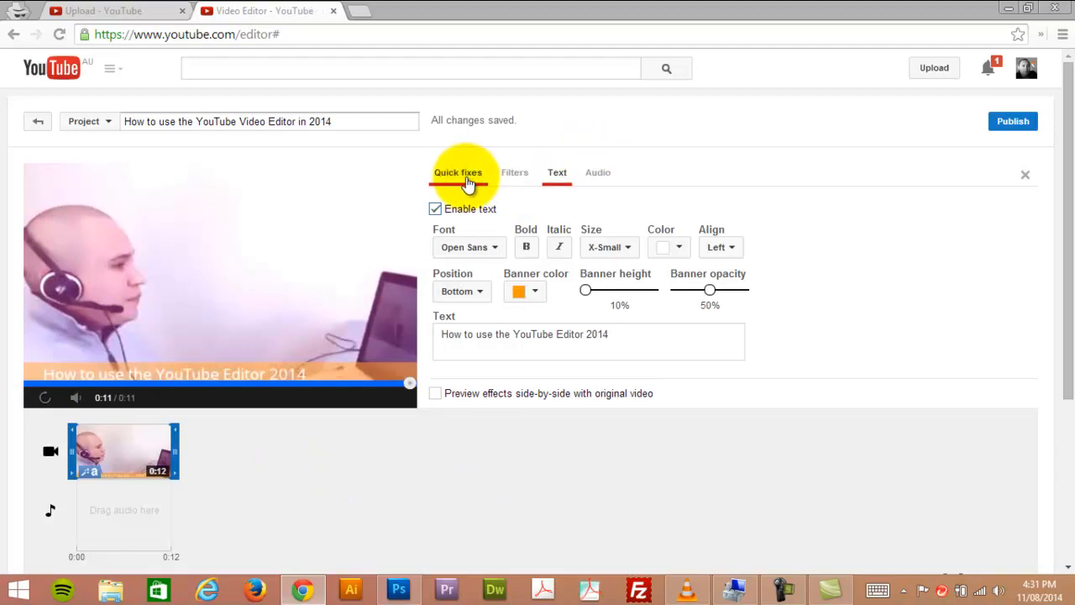
Review the clip's quick fixes, filters, text and audio settings, and close the clip's editing options.
left_click(464, 179)
left_click(514, 177)
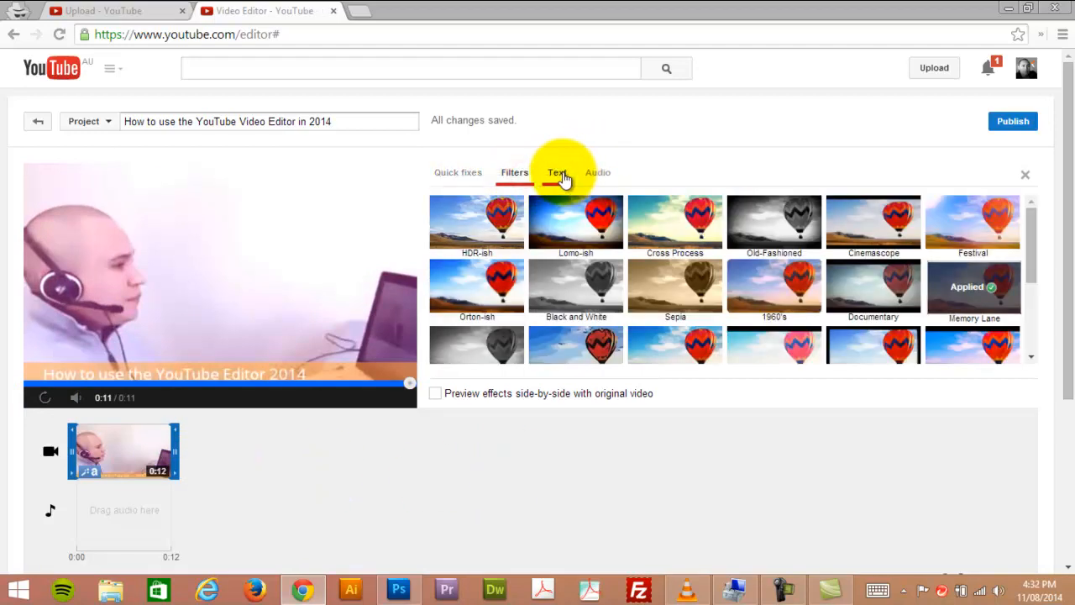
left_click(559, 178)
left_click(469, 179)
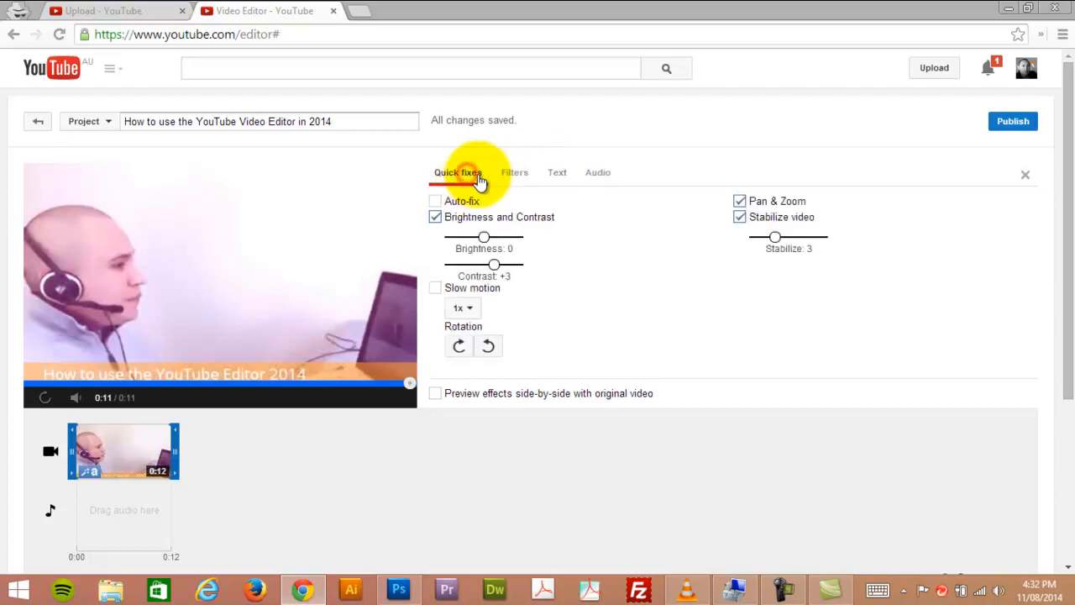
left_click(598, 182)
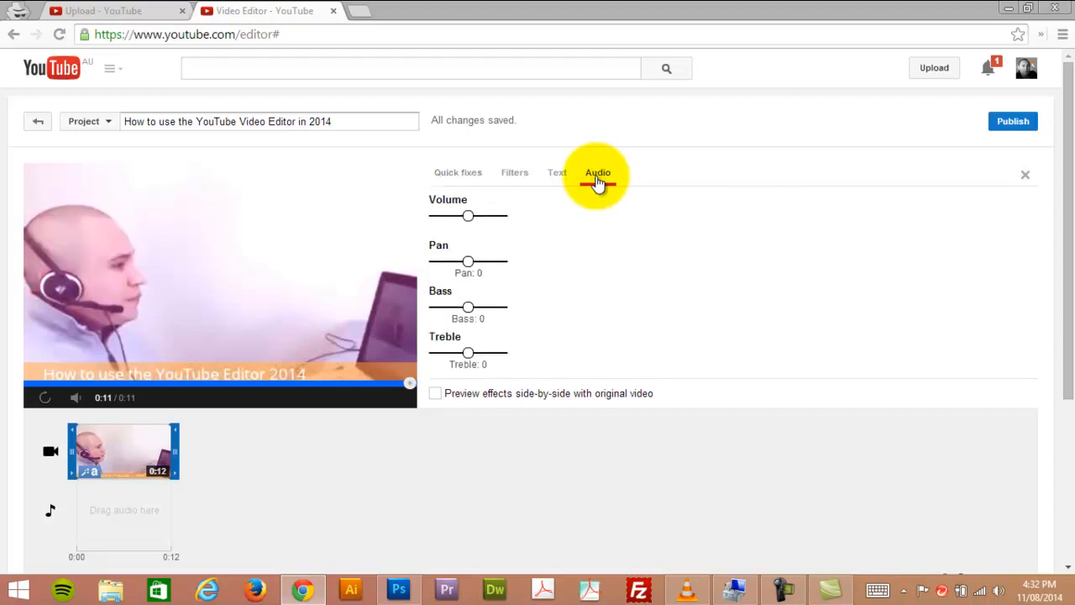
left_click(458, 176)
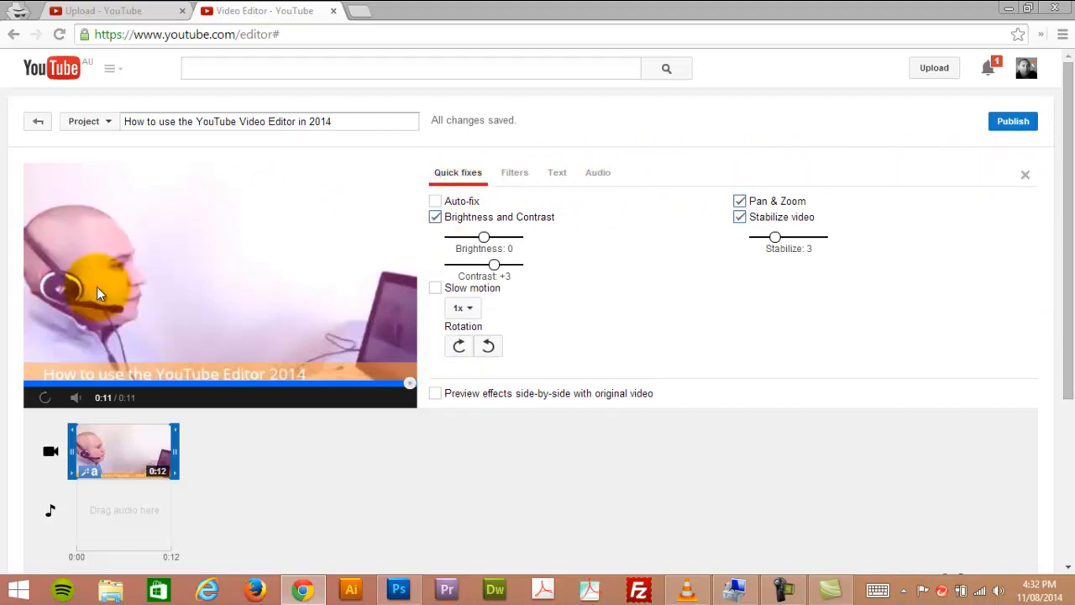
left_click(524, 185)
left_click(557, 173)
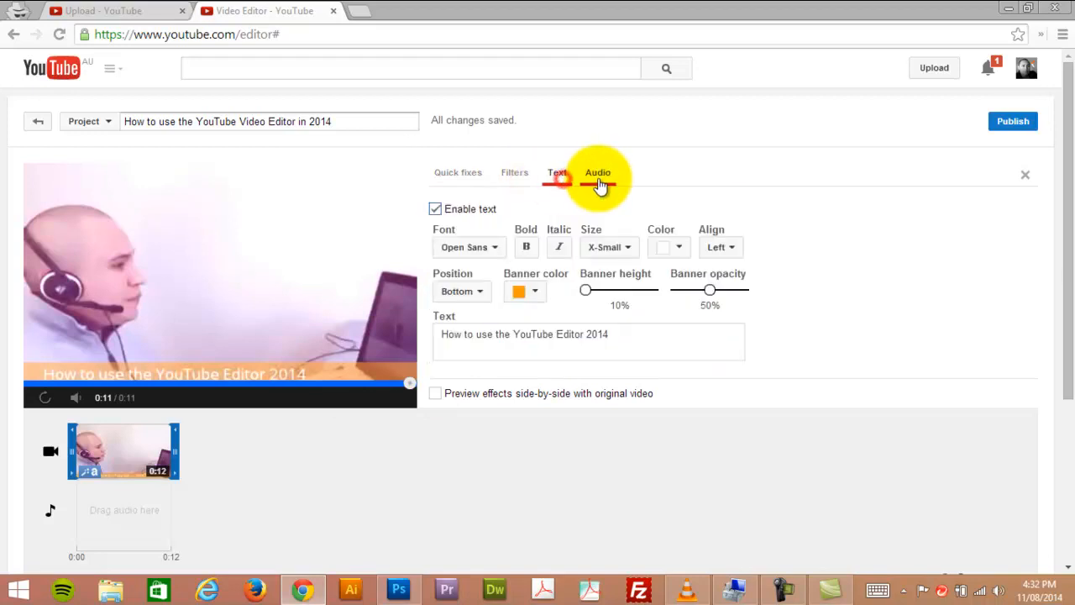
left_click(597, 175)
left_click(465, 178)
left_click(1026, 174)
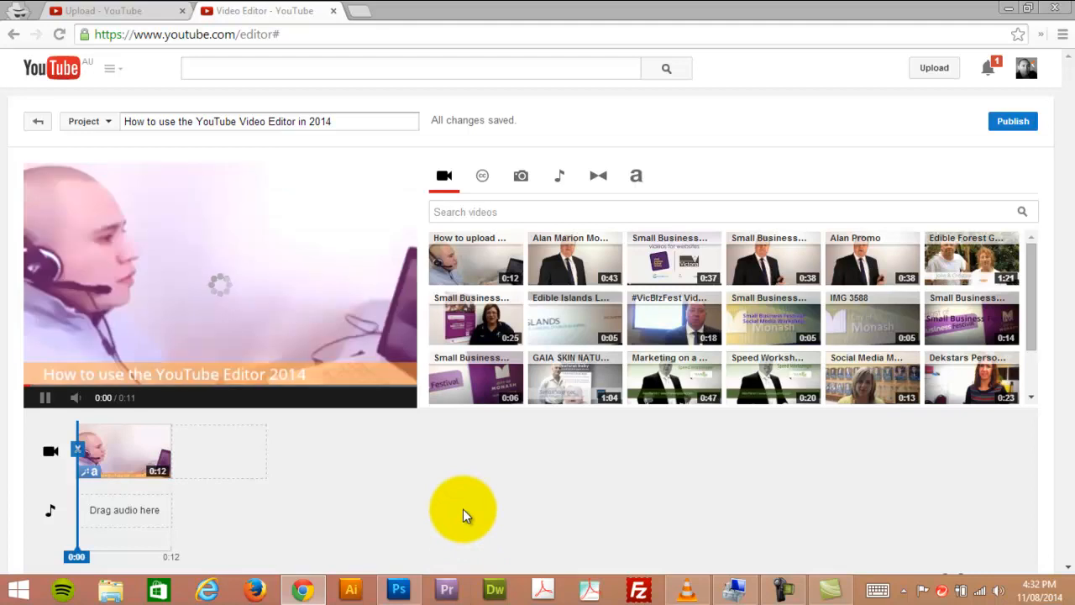
Add the "Clouds at suns..." video from the Creative Commons library to the timeline ahead of the existing clip.
left_click(46, 401)
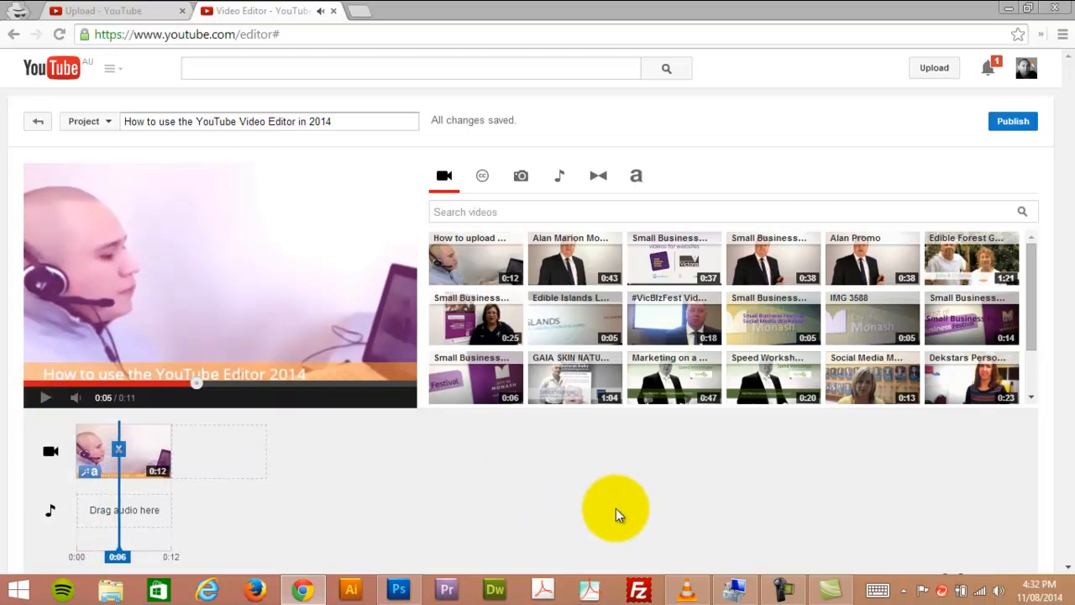
left_click(484, 179)
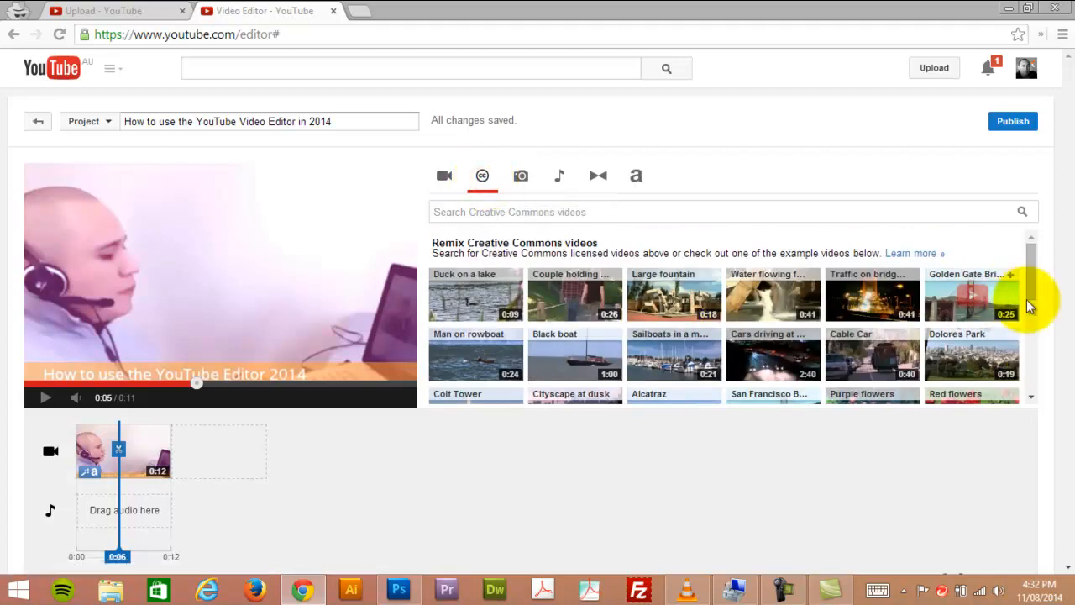
left_click_drag(1030, 274, 1035, 370)
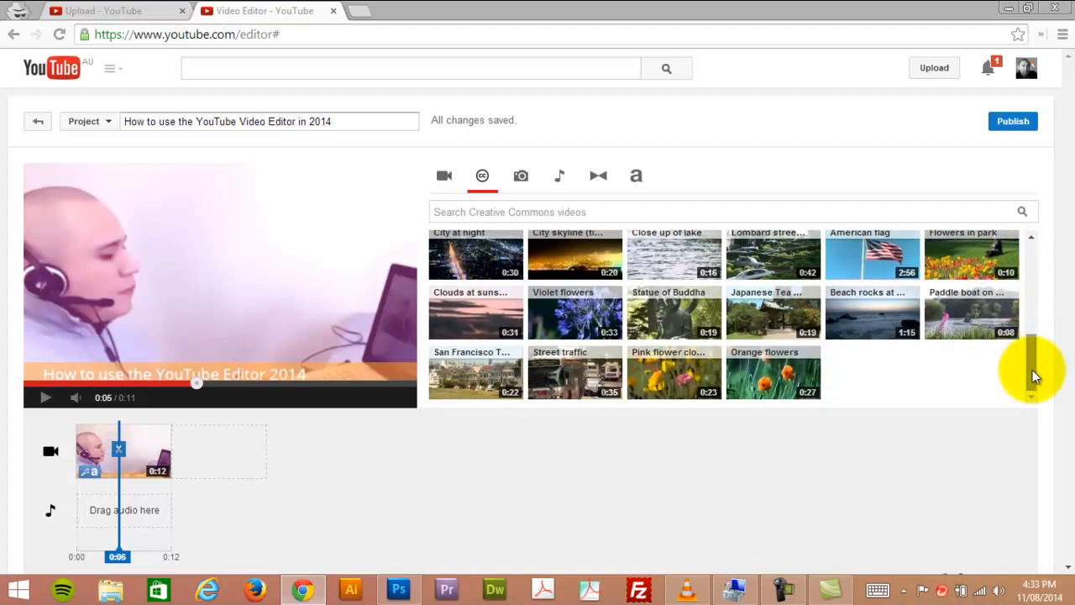
left_click_drag(446, 315, 101, 451)
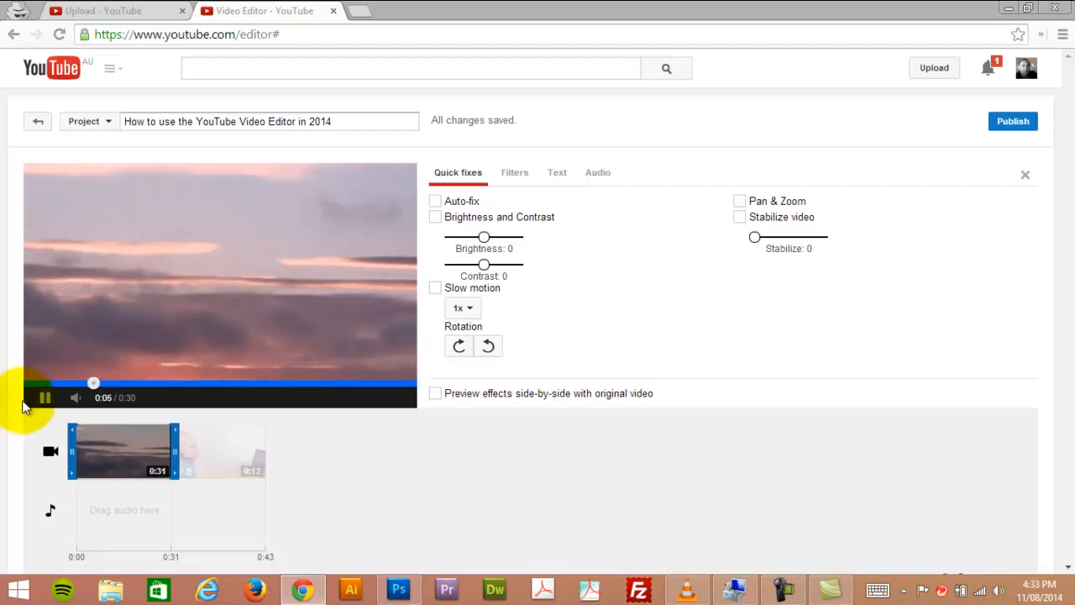
Pause the preview and trim the end of the clouds clip so it lasts 3 seconds.
left_click(45, 400)
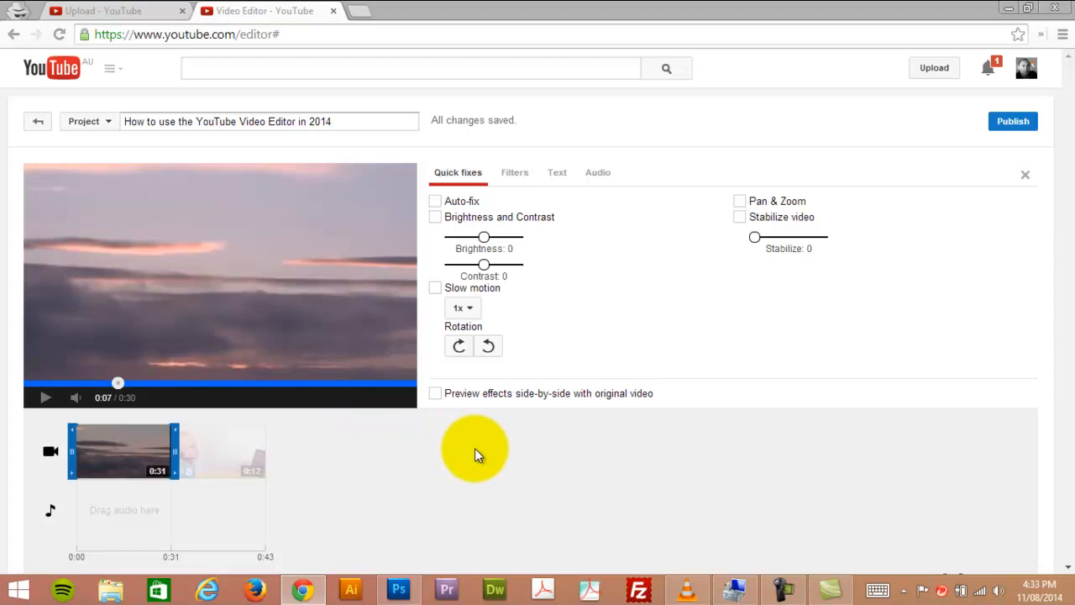
scroll(476, 455, "down", 2)
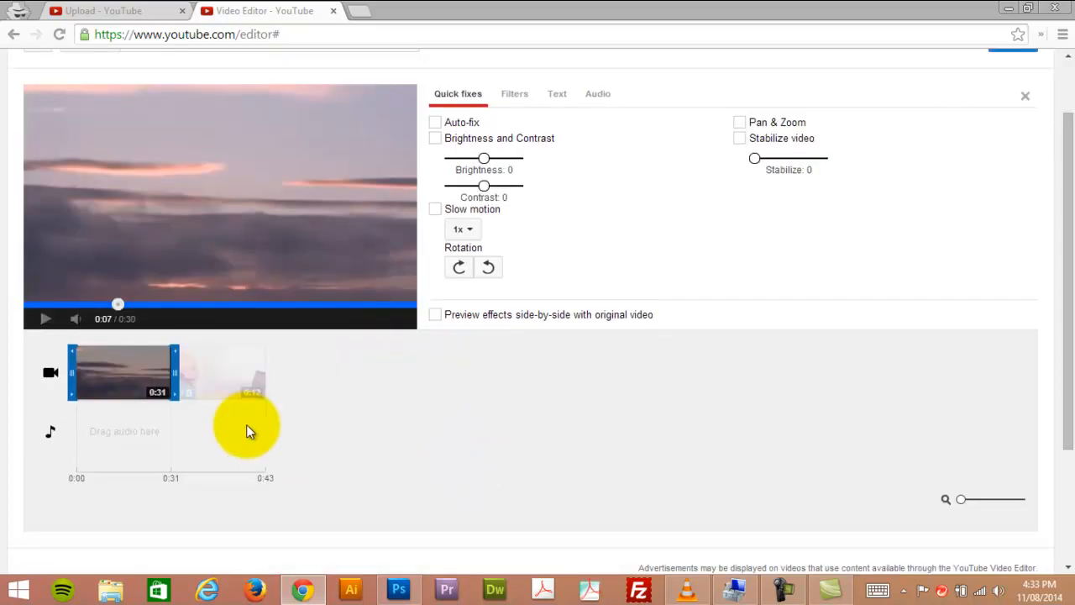
left_click_drag(173, 372, 84, 372)
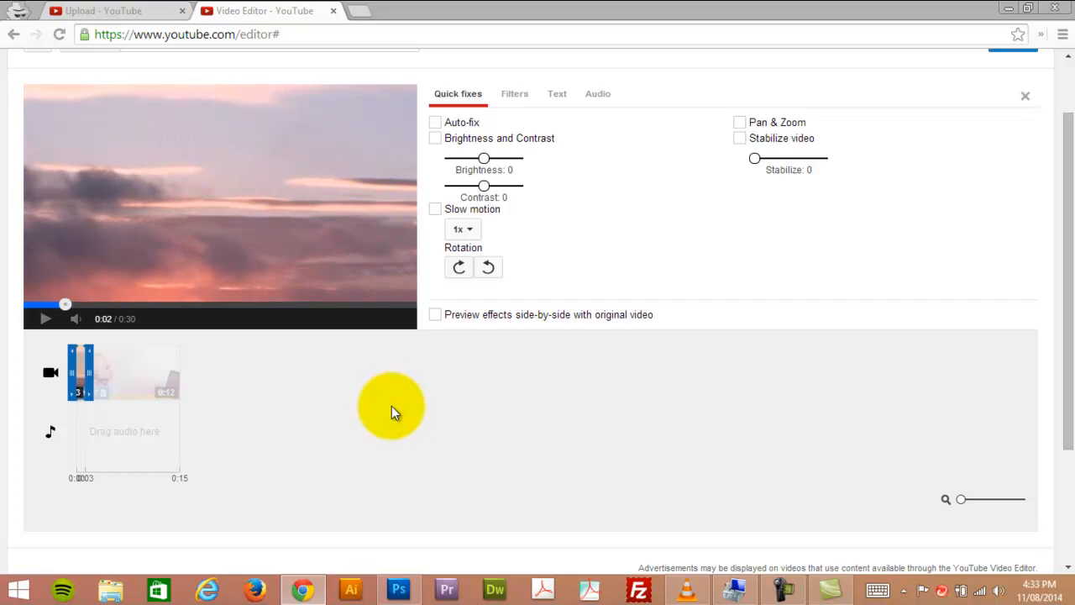
Review the quick fixes of both timeline clips, preview the trimmed clouds clip, and close the clip's editing options.
left_click(131, 380)
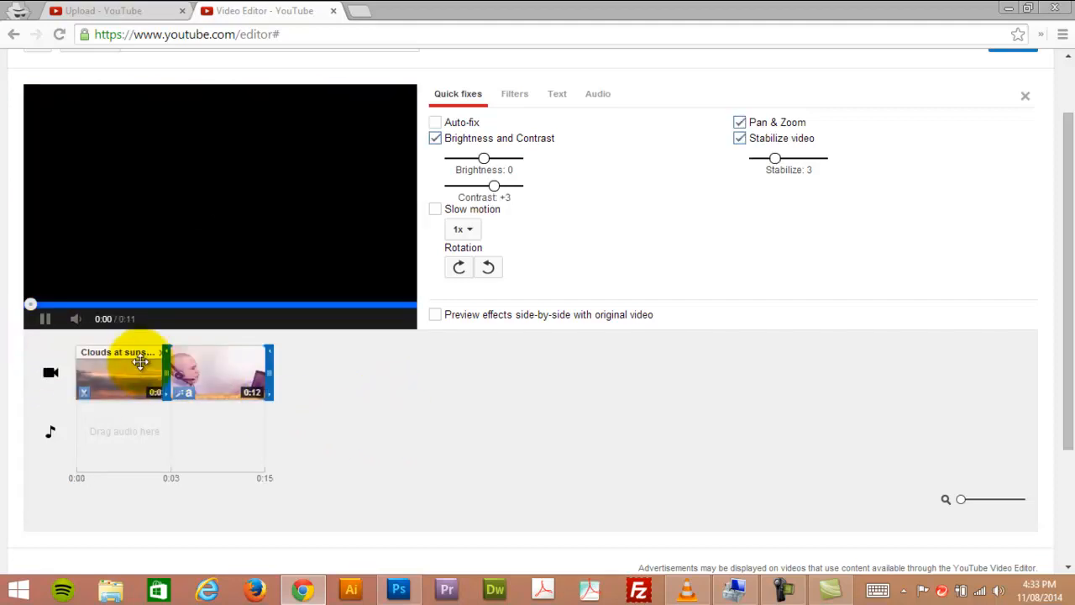
left_click(137, 367)
left_click(230, 371)
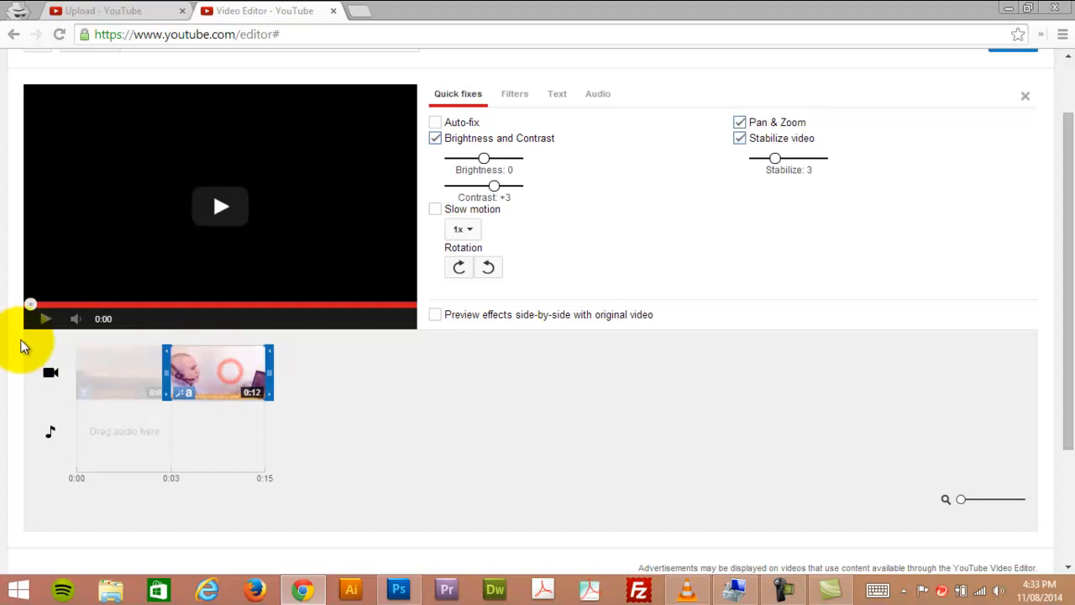
left_click(104, 367)
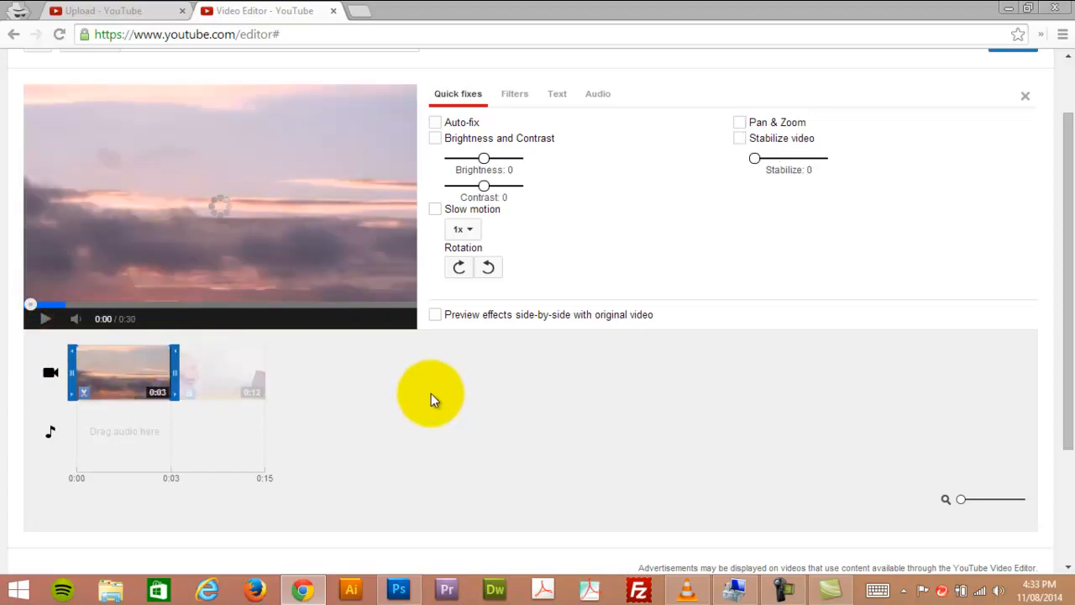
left_click(45, 319)
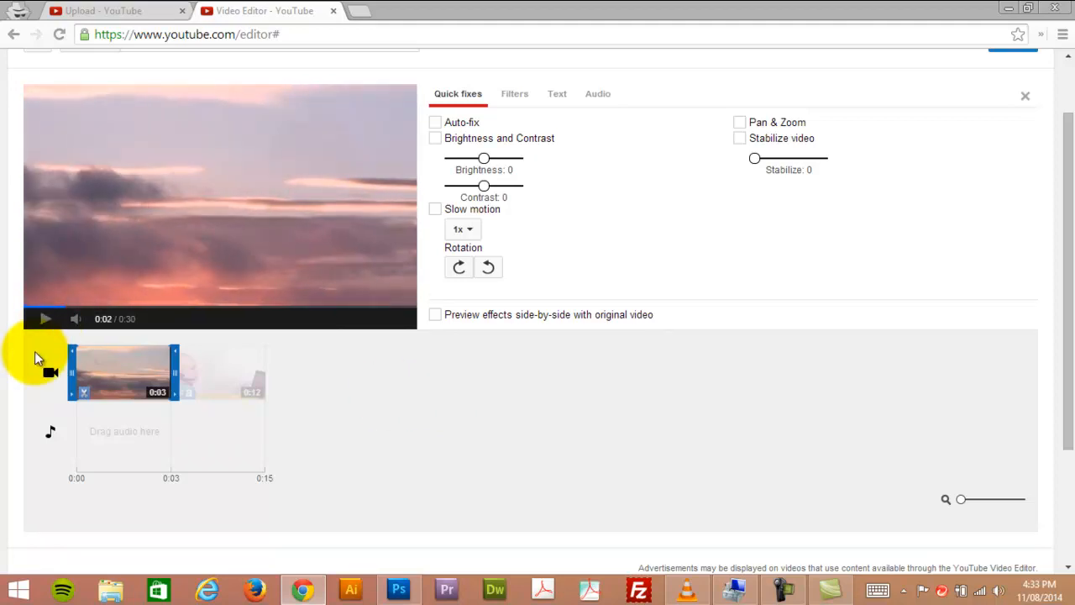
left_click(197, 362)
left_click(140, 372)
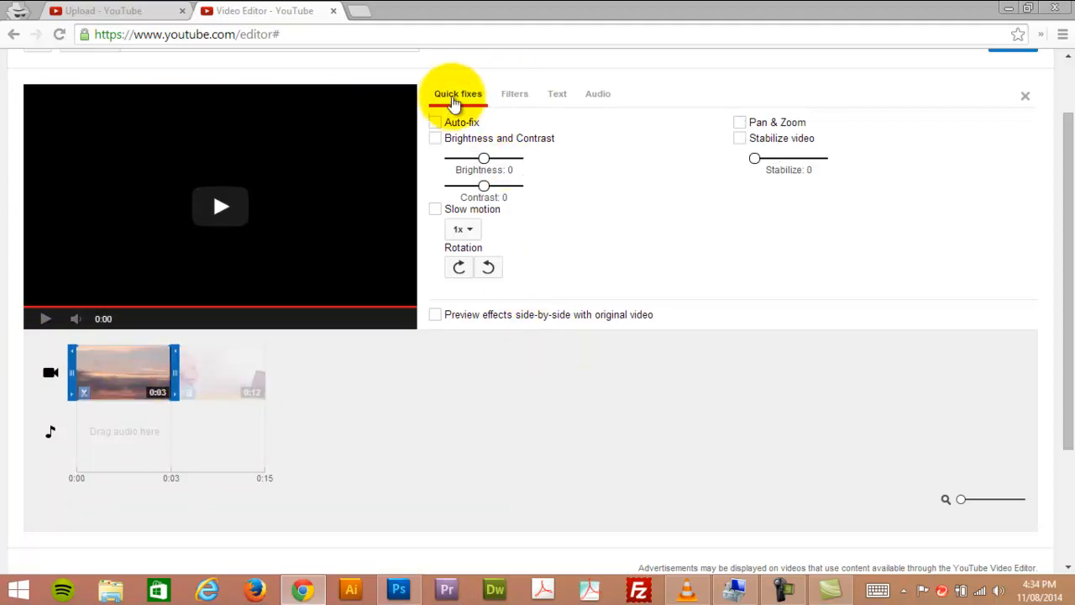
left_click(130, 354)
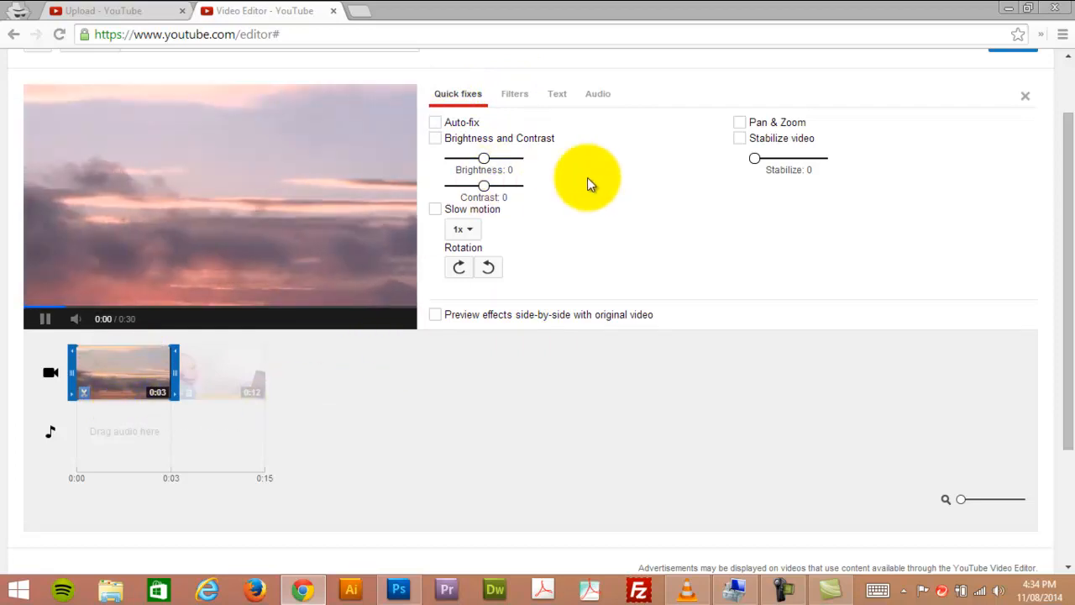
scroll(580, 185, "up", 1)
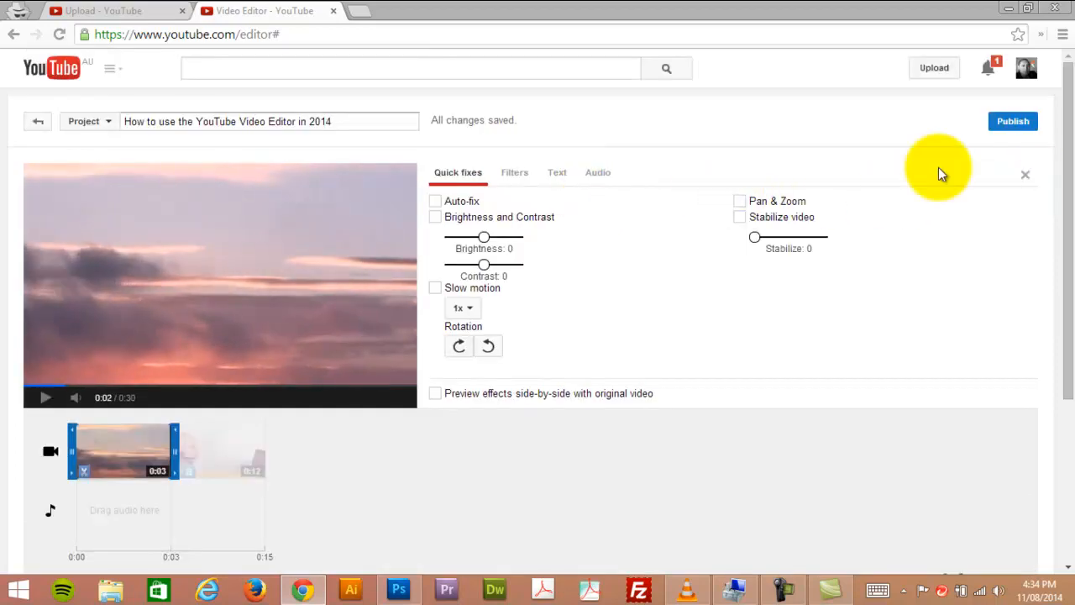
left_click(40, 394)
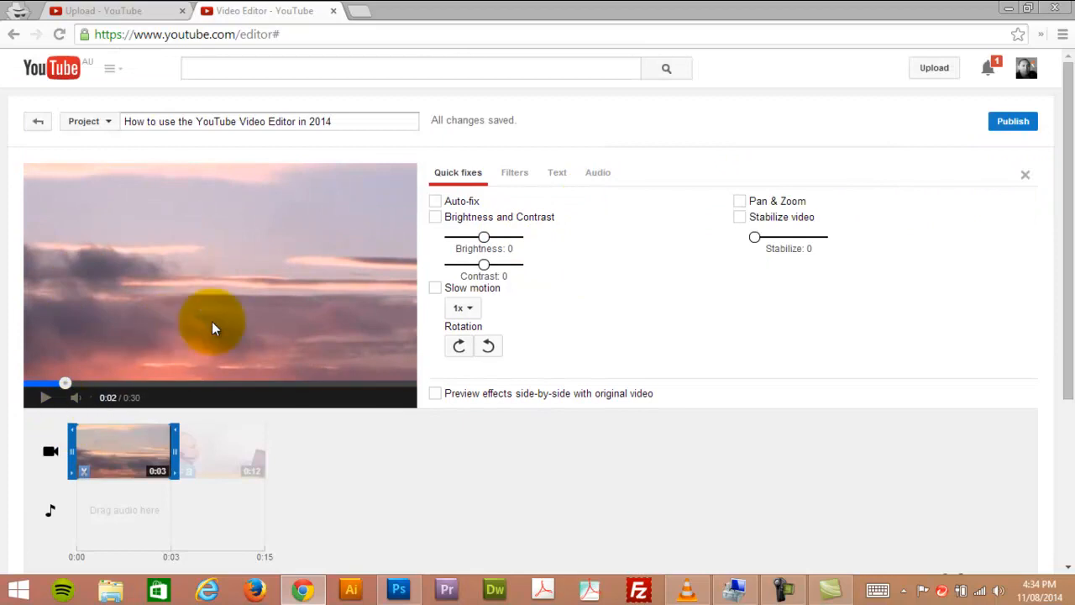
left_click(1025, 174)
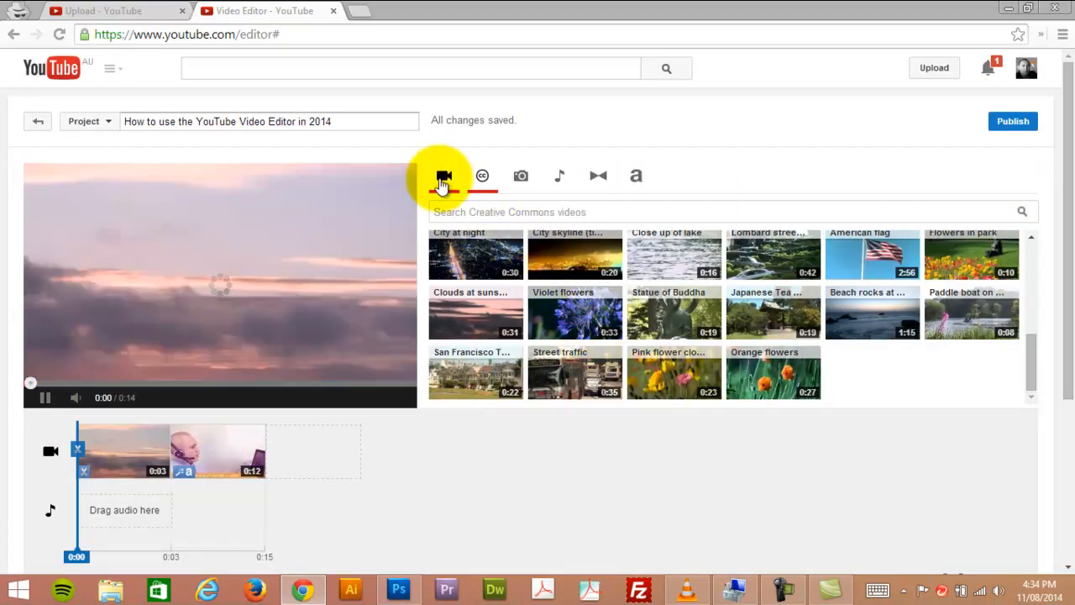
Add a Crossfade transition between the clouds clip and the presenter clip on the timeline.
left_click(597, 183)
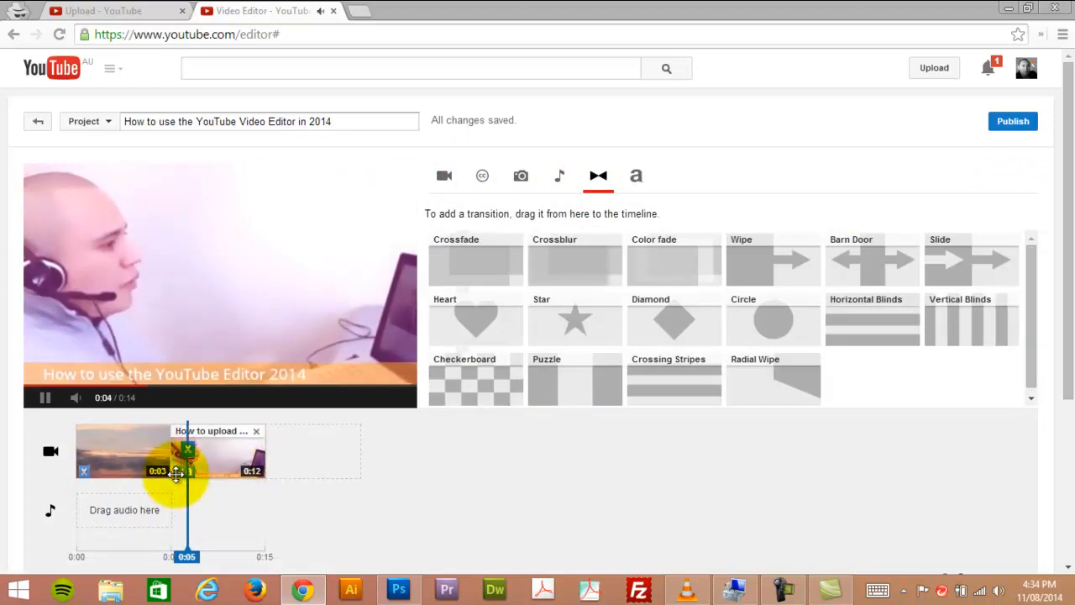
left_click(45, 399)
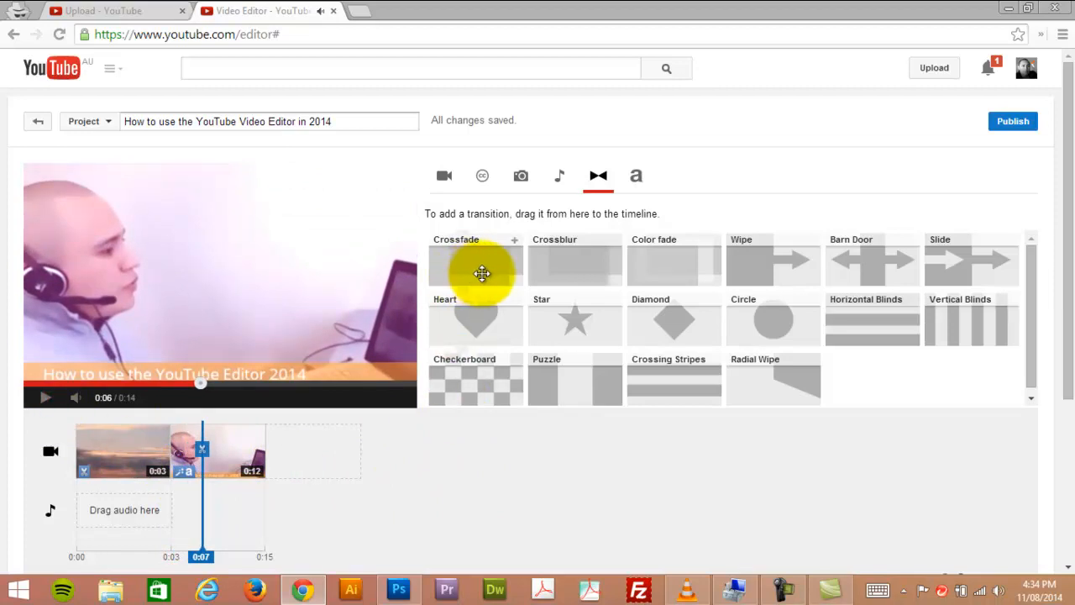
left_click_drag(481, 273, 183, 444)
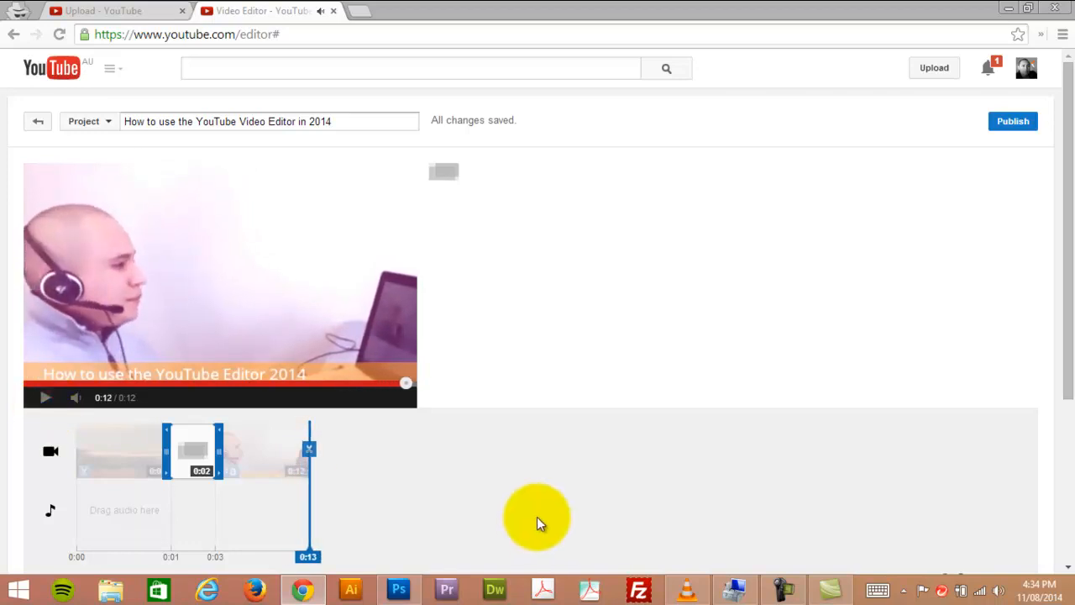
Lengthen the Crossfade transition to 3 seconds, and shorten it to 1 second.
left_click(235, 460)
left_click(210, 456)
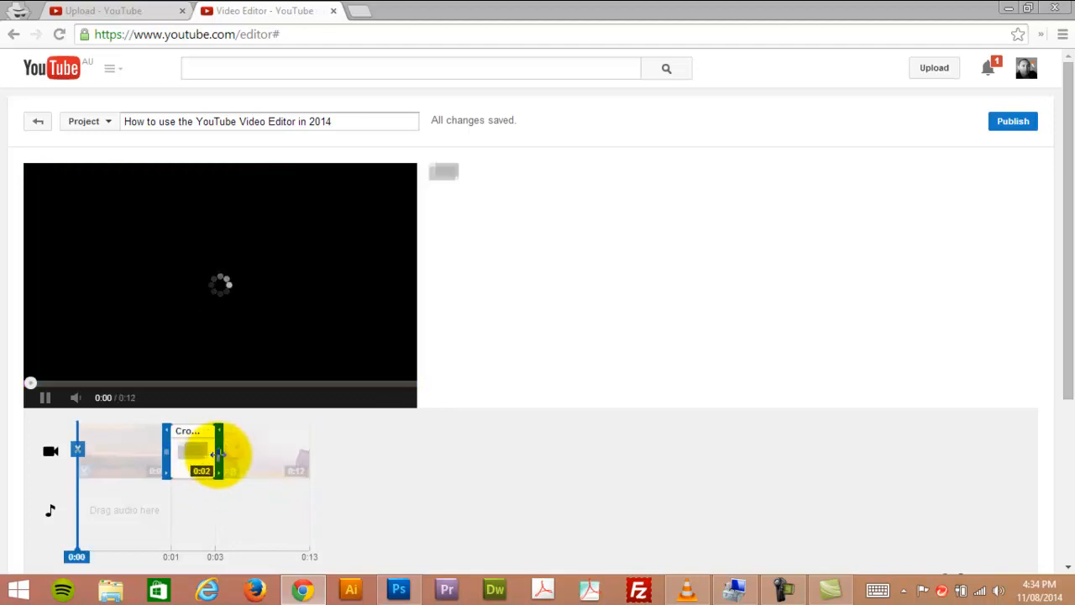
left_click_drag(222, 454, 237, 451)
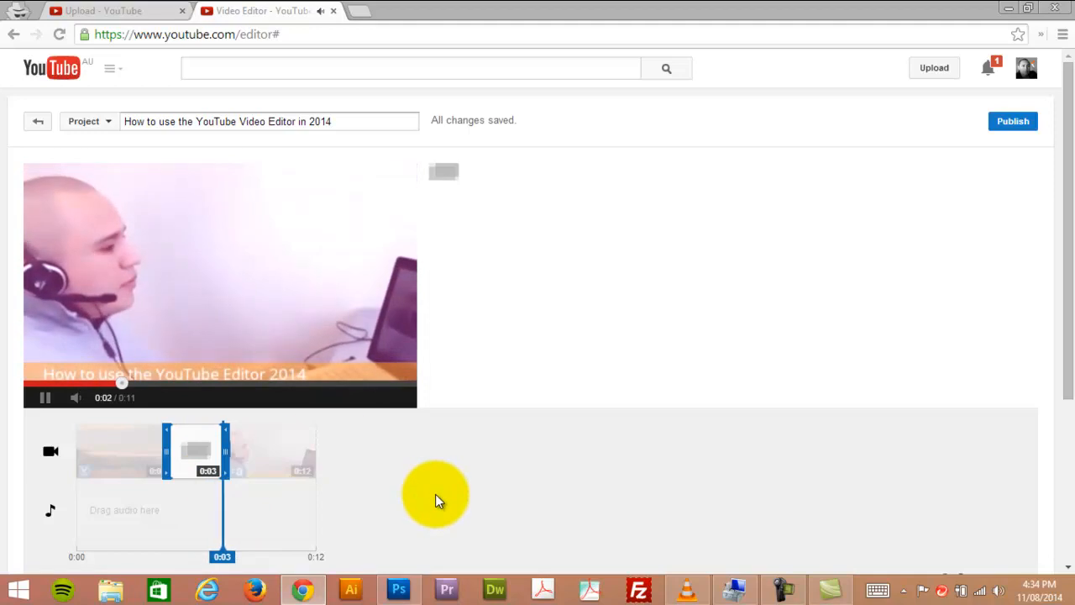
left_click_drag(233, 449, 190, 456)
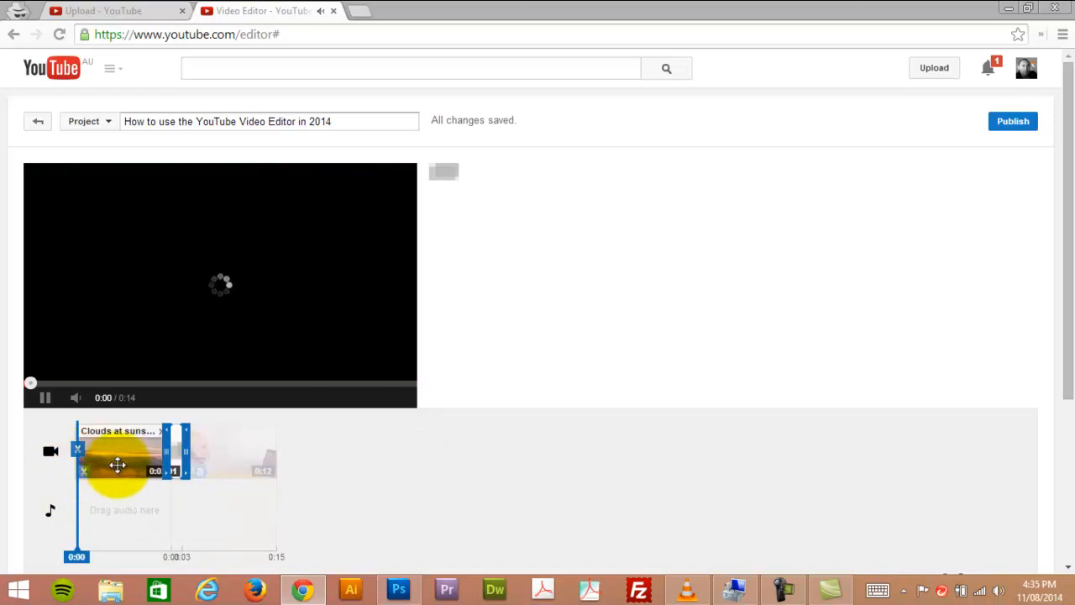
Preview the shortened transition, and open and close the clouds clip's editing options.
left_click(120, 537)
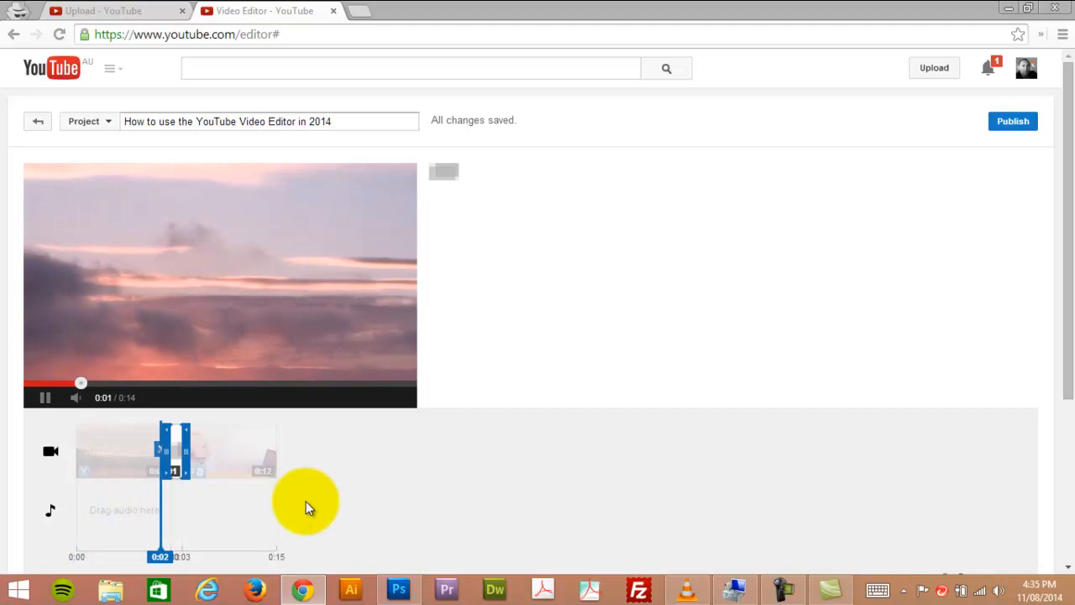
left_click(45, 397)
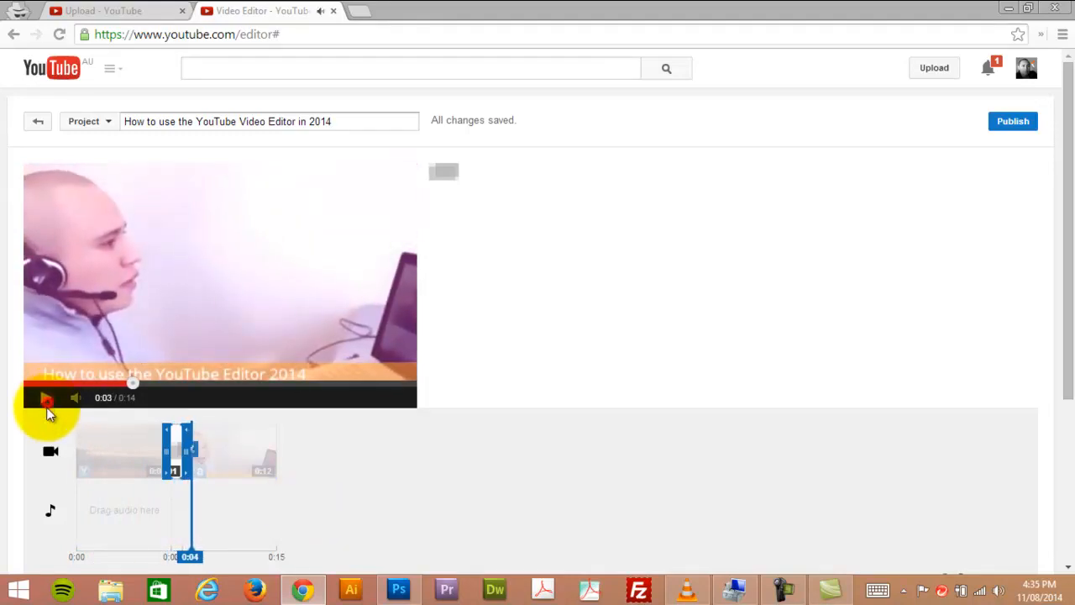
left_click(95, 456)
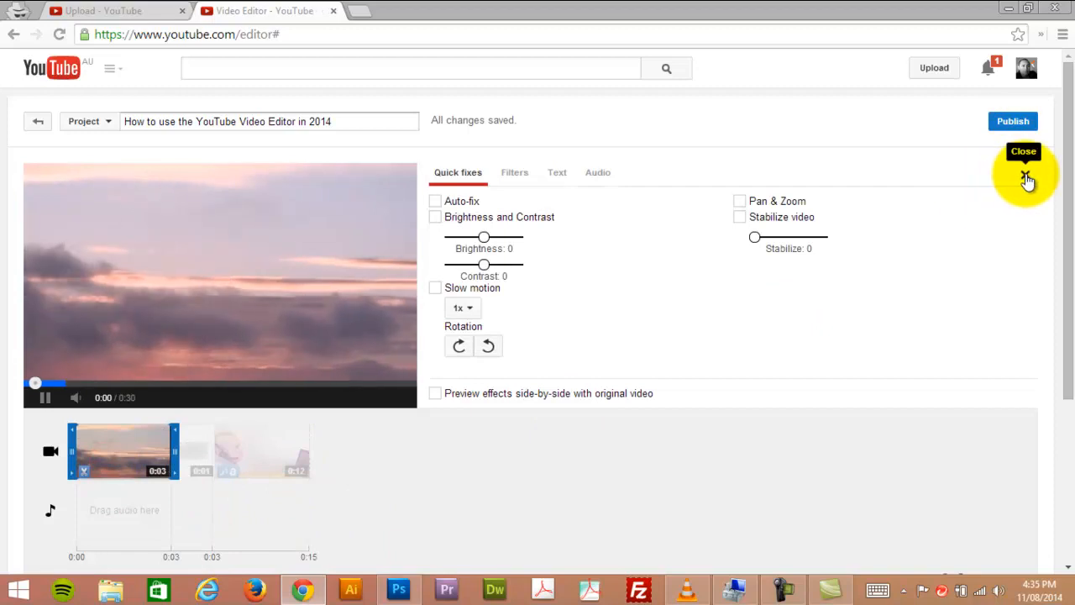
left_click(1024, 174)
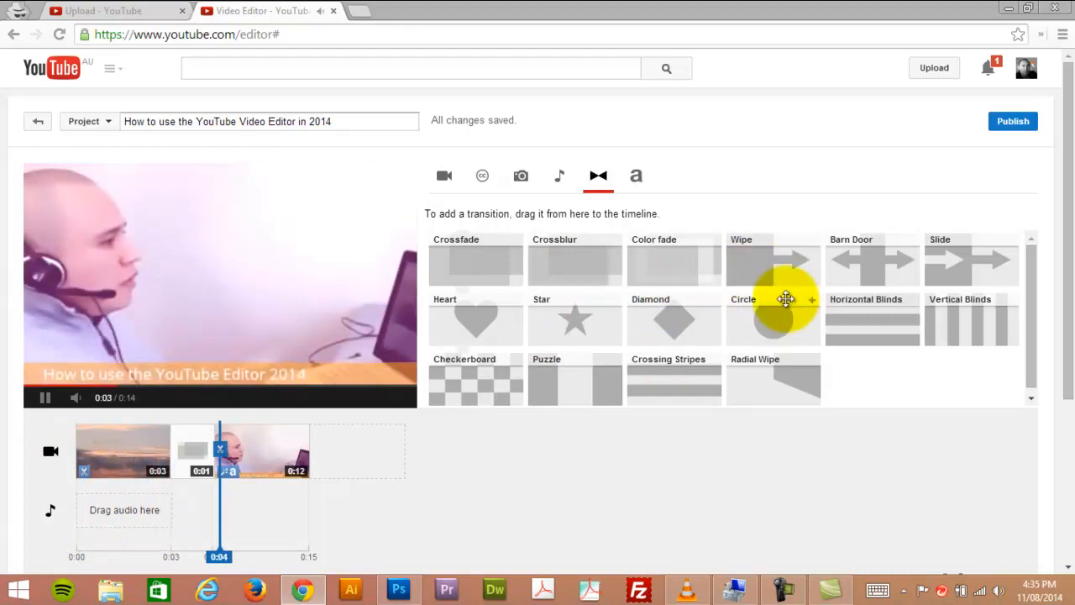
Remove the Crossfade transition and the clouds clip from the timeline.
left_click(191, 450)
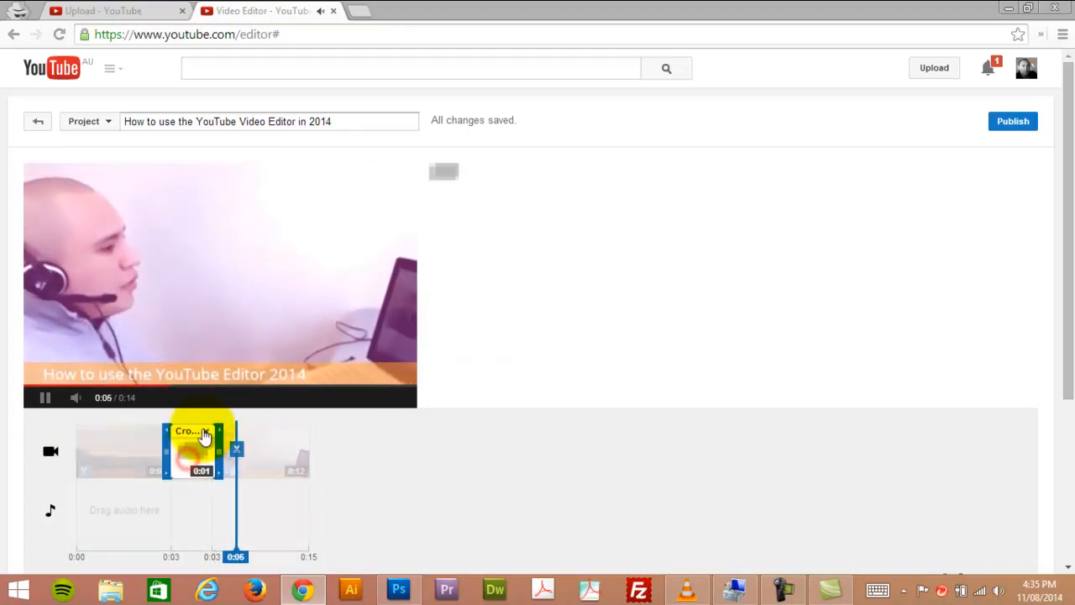
left_click(49, 399)
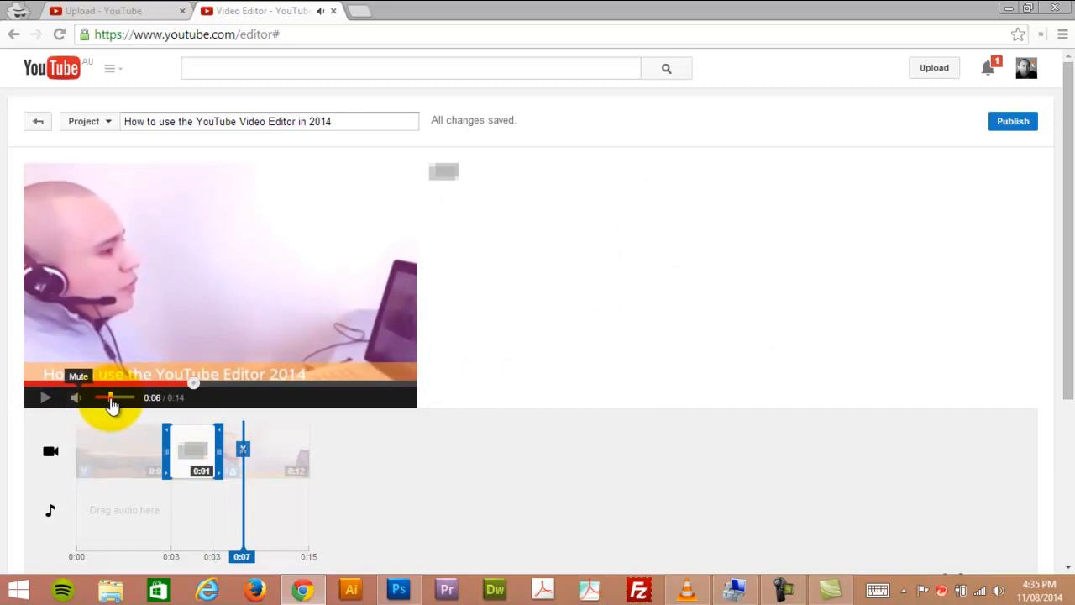
mouse_move(220, 438)
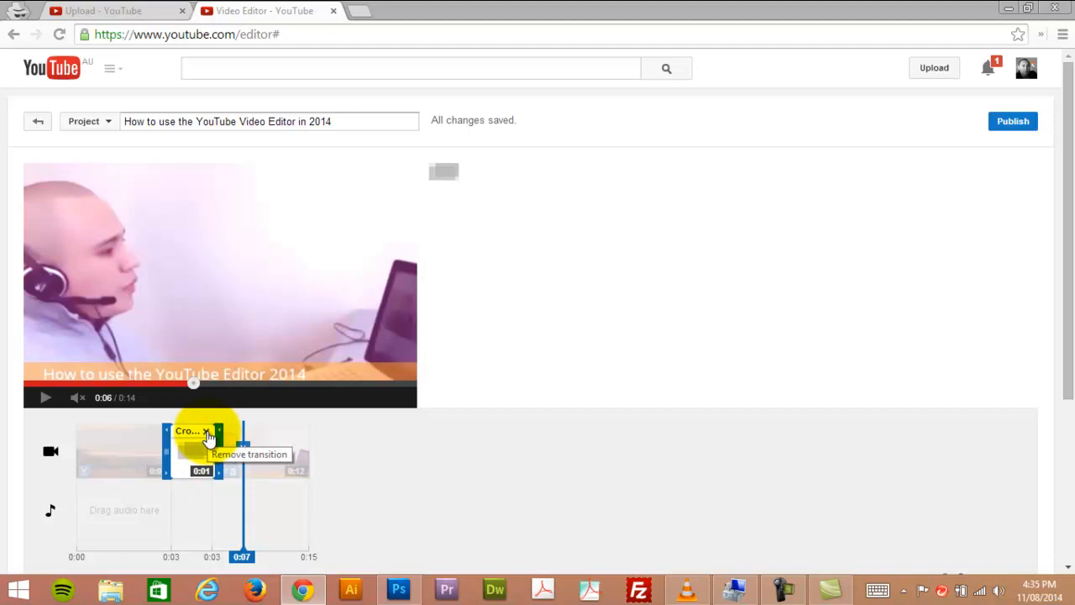
left_click(207, 433)
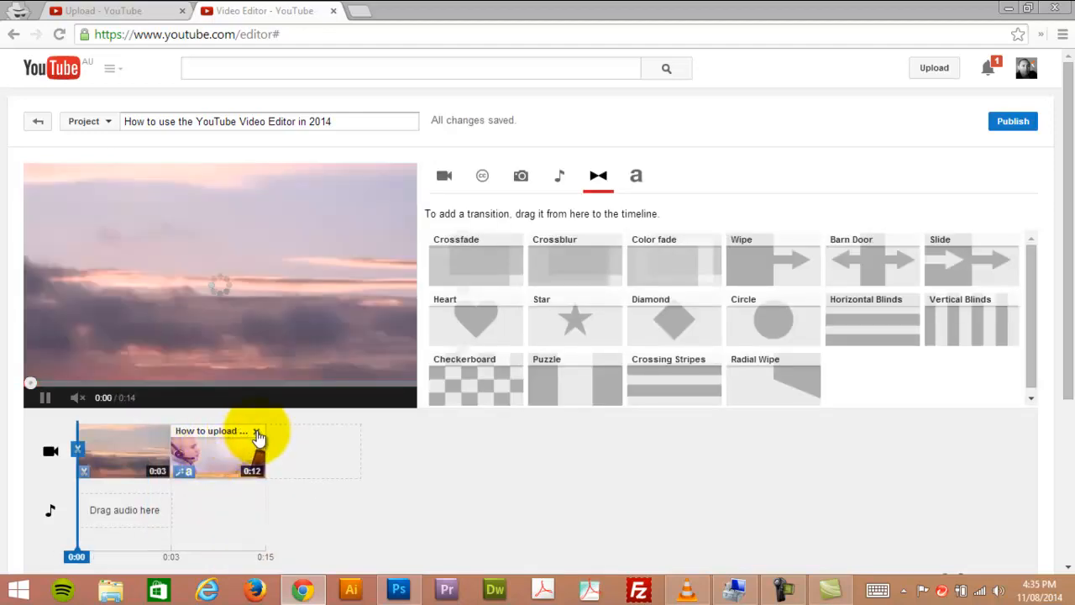
mouse_move(125, 440)
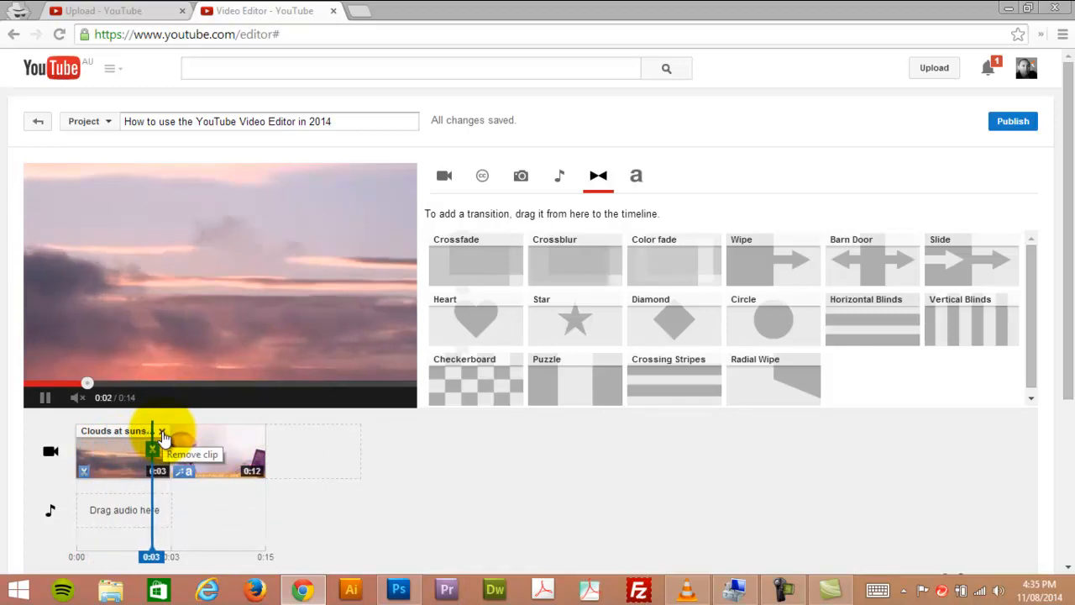
left_click(162, 432)
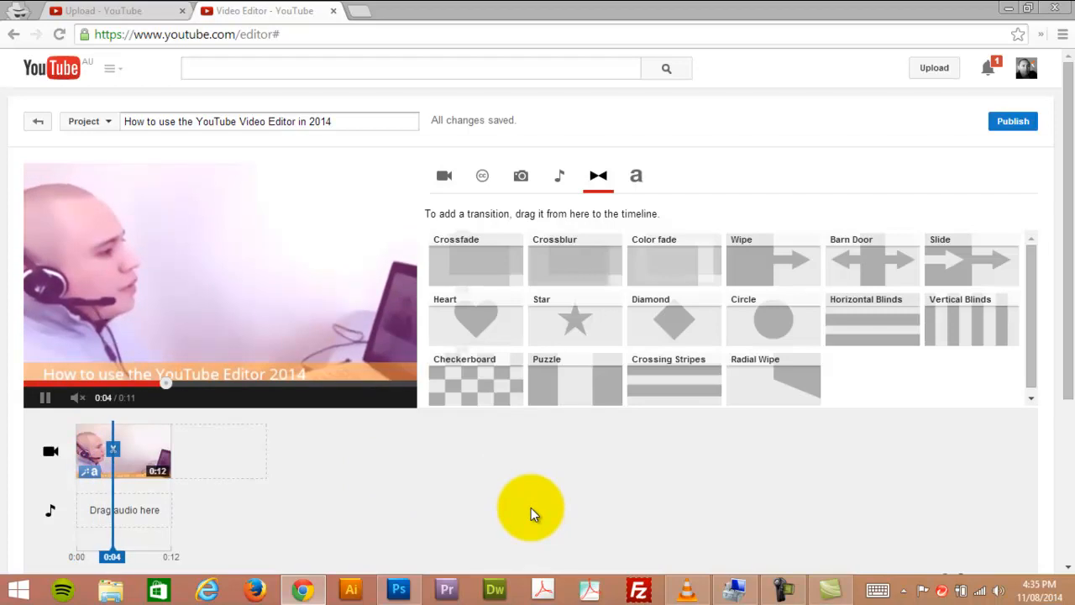
Upload how_to_upload_videos_thumbnail.jpg from the computer into the project's photos.
left_click(523, 178)
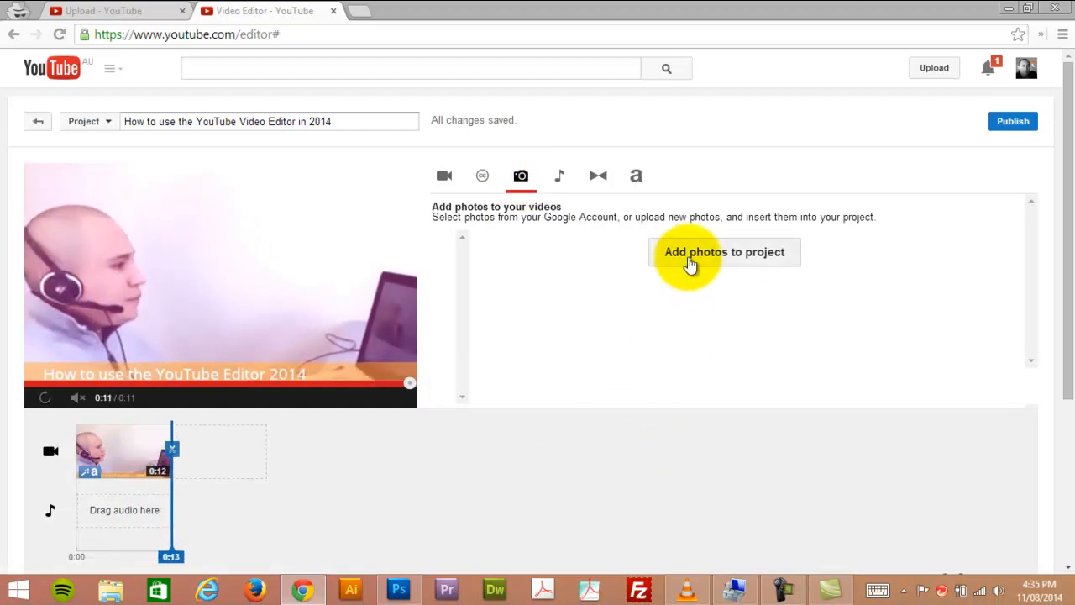
left_click(688, 262)
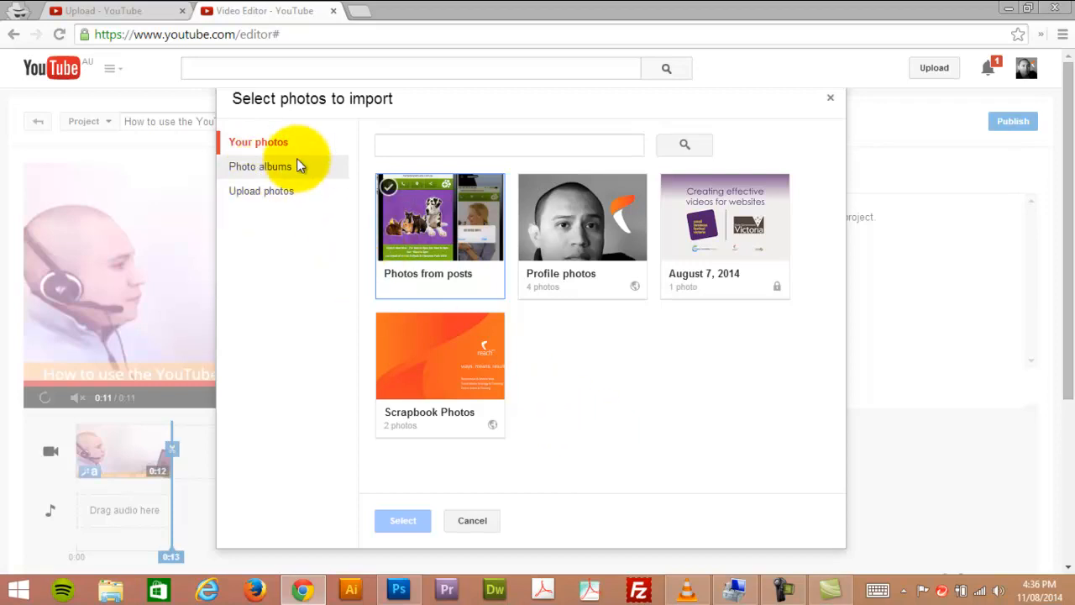
left_click(277, 199)
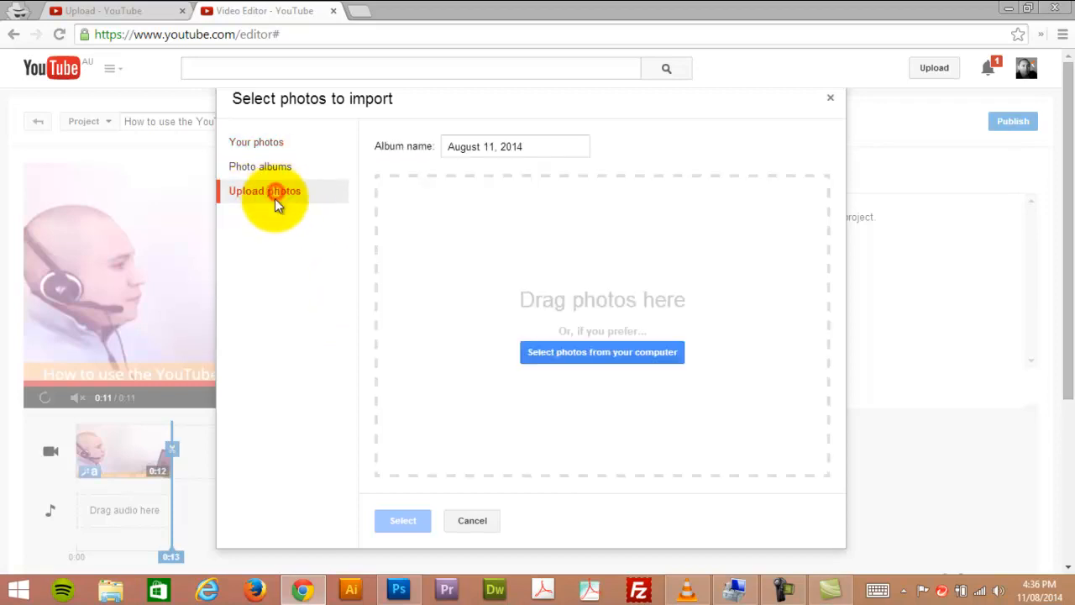
left_click(605, 353)
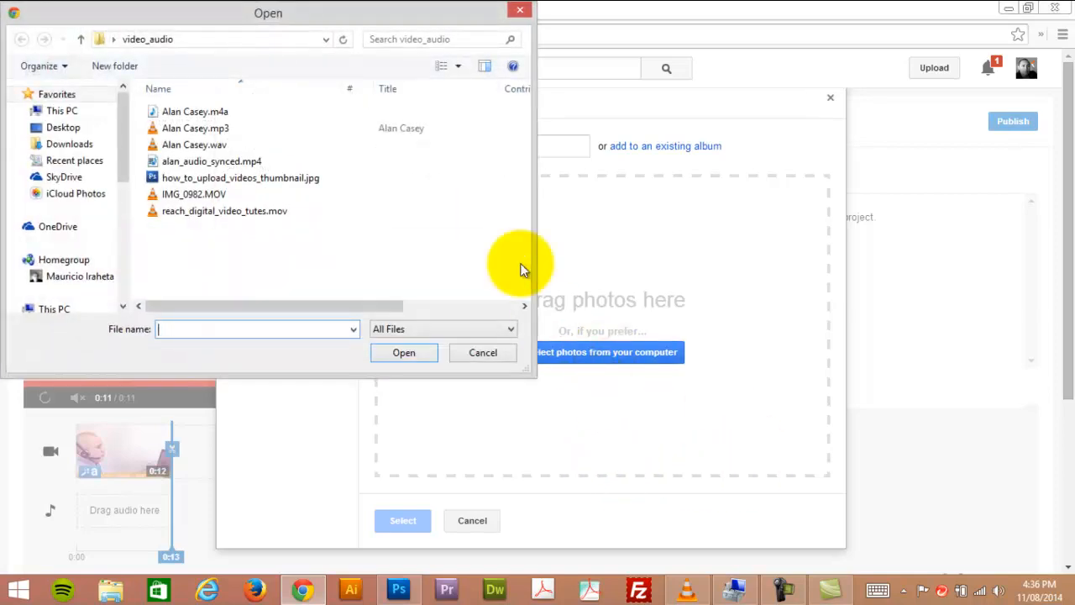
double_click(151, 179)
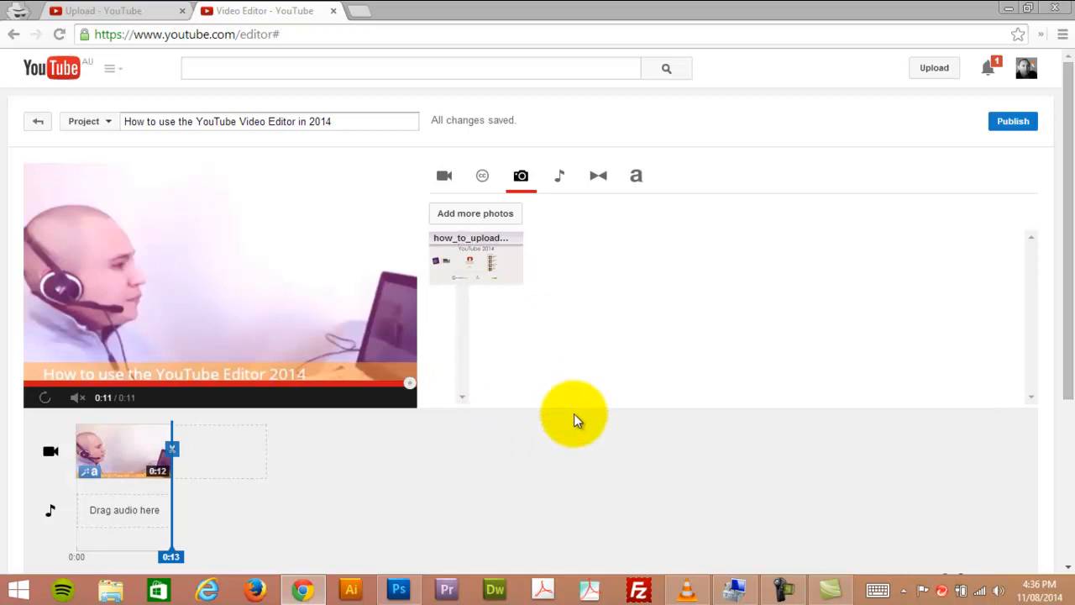
Add the August 11, 2014 photo album to the project's photos.
mouse_move(497, 262)
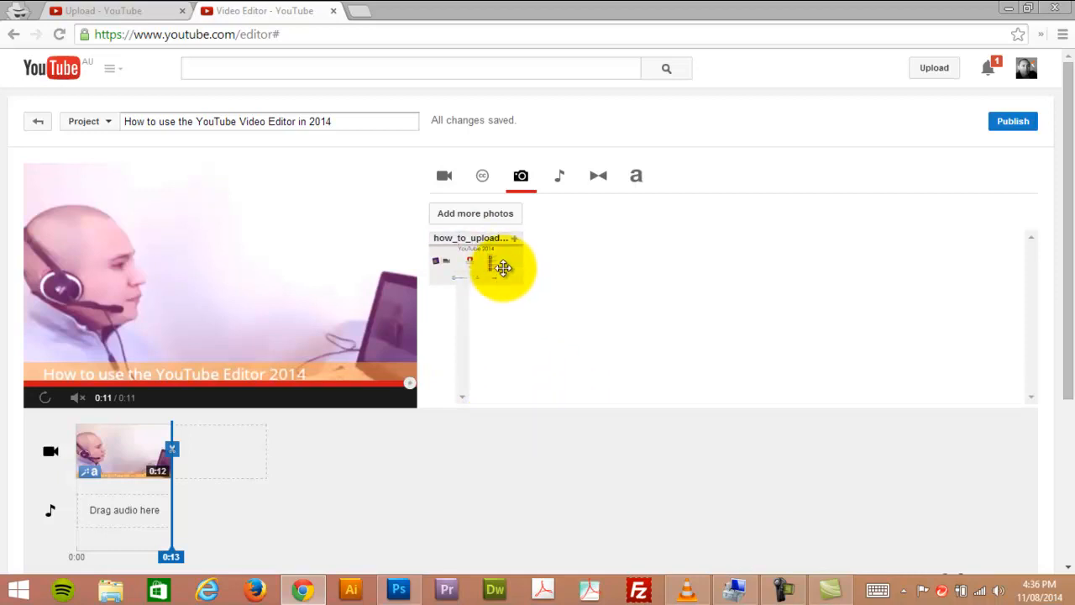
left_click(475, 215)
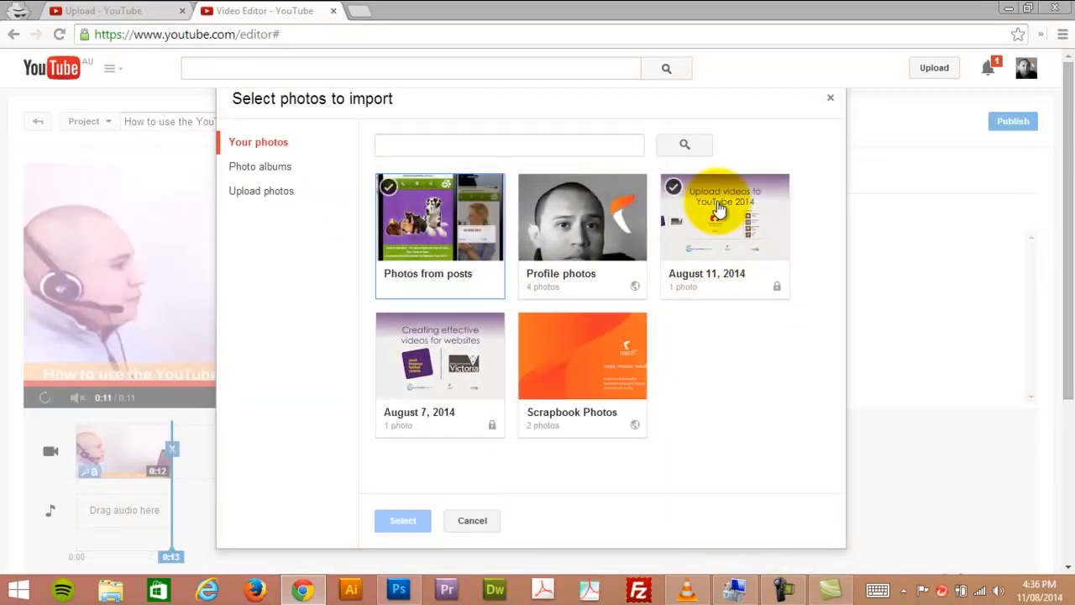
left_click(720, 240)
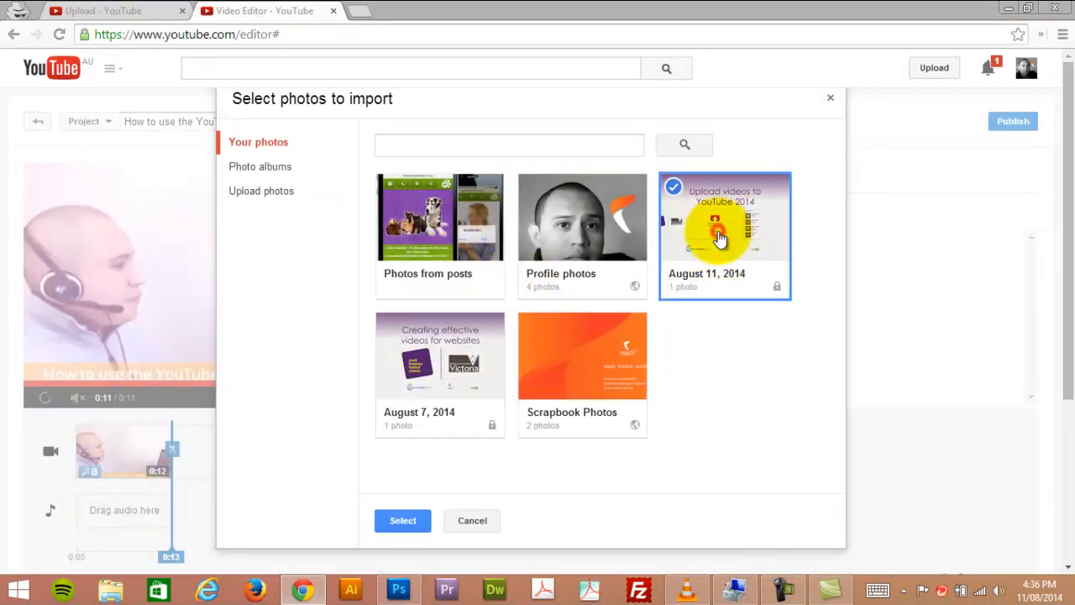
left_click(405, 521)
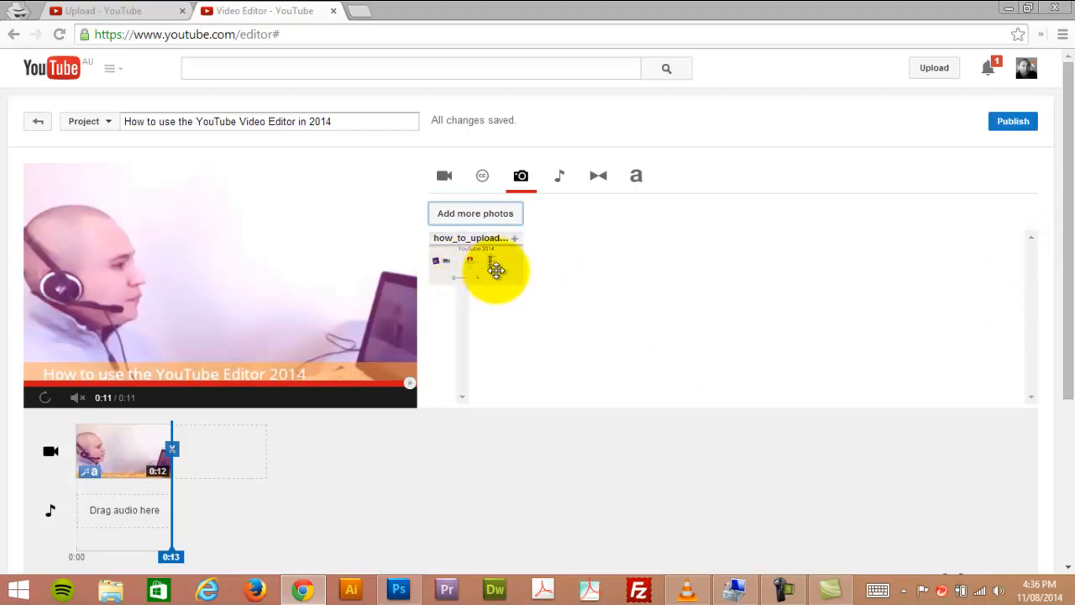
Place the thumbnail photo before the presenter clip on the timeline and shorten it to 1 second.
left_click_drag(495, 268, 97, 435)
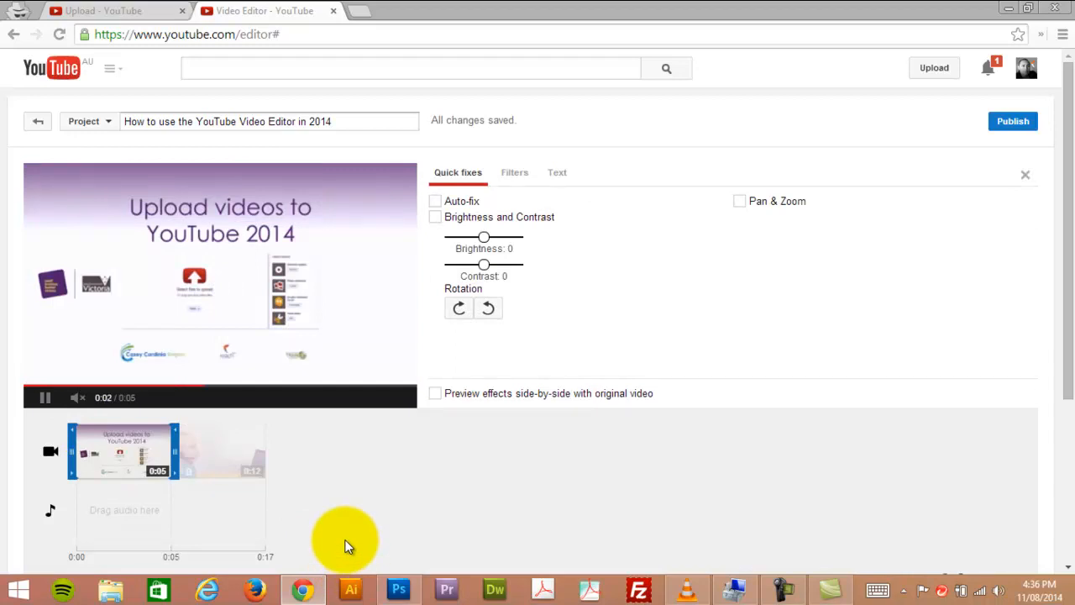
mouse_move(169, 452)
left_click_drag(174, 450, 115, 451)
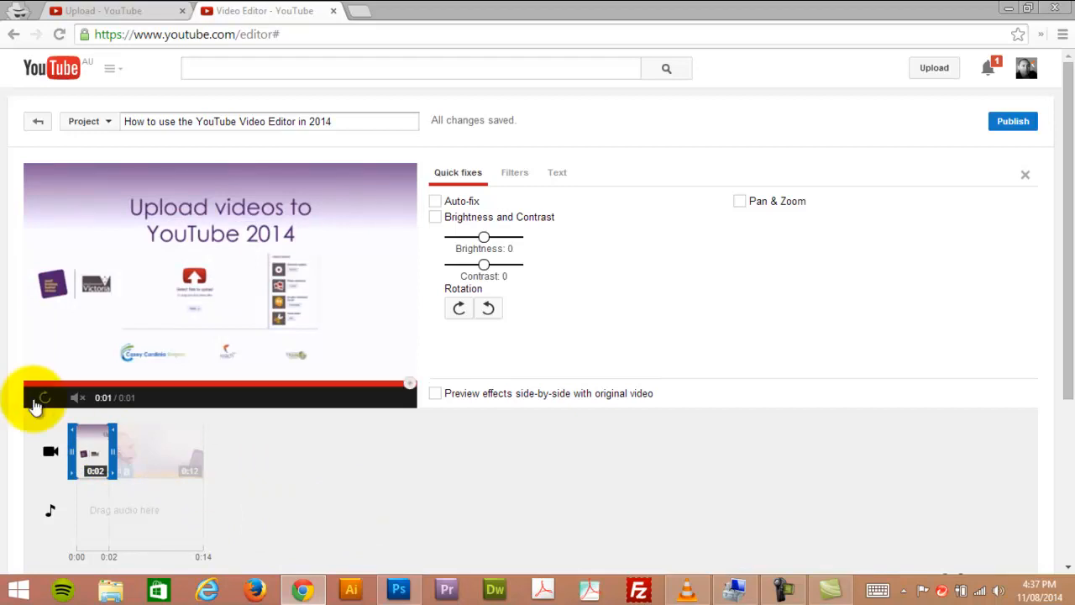
left_click(1029, 177)
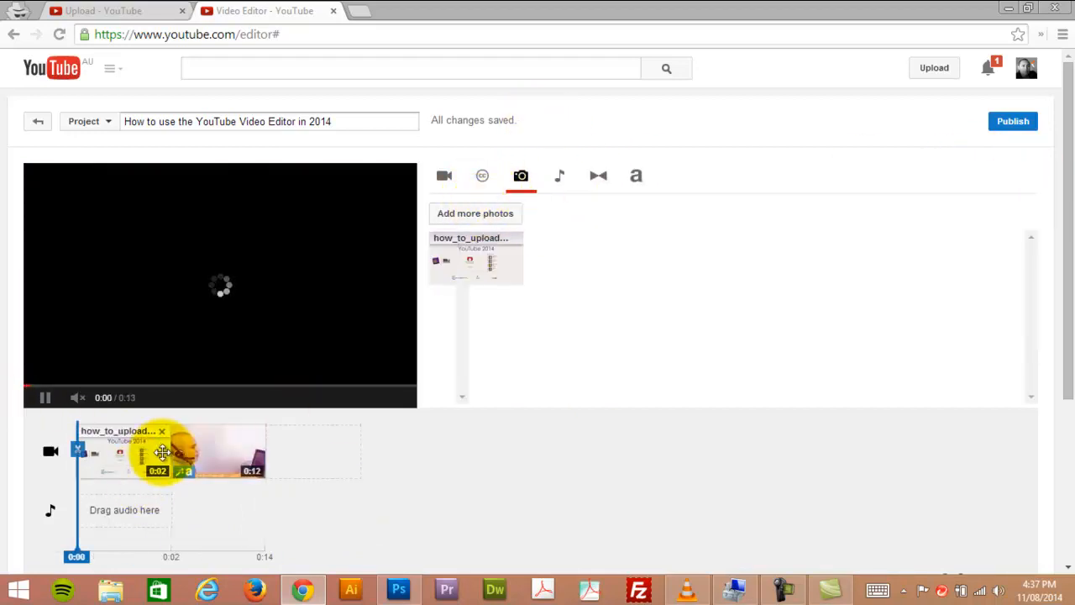
left_click_drag(162, 452, 122, 454)
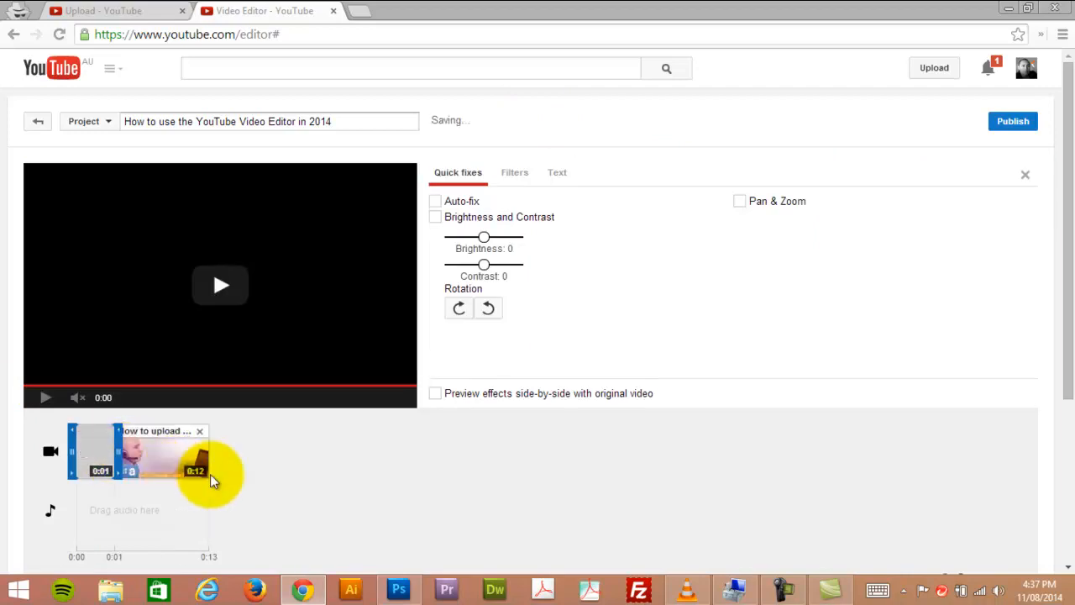
left_click(163, 451)
left_click(1026, 178)
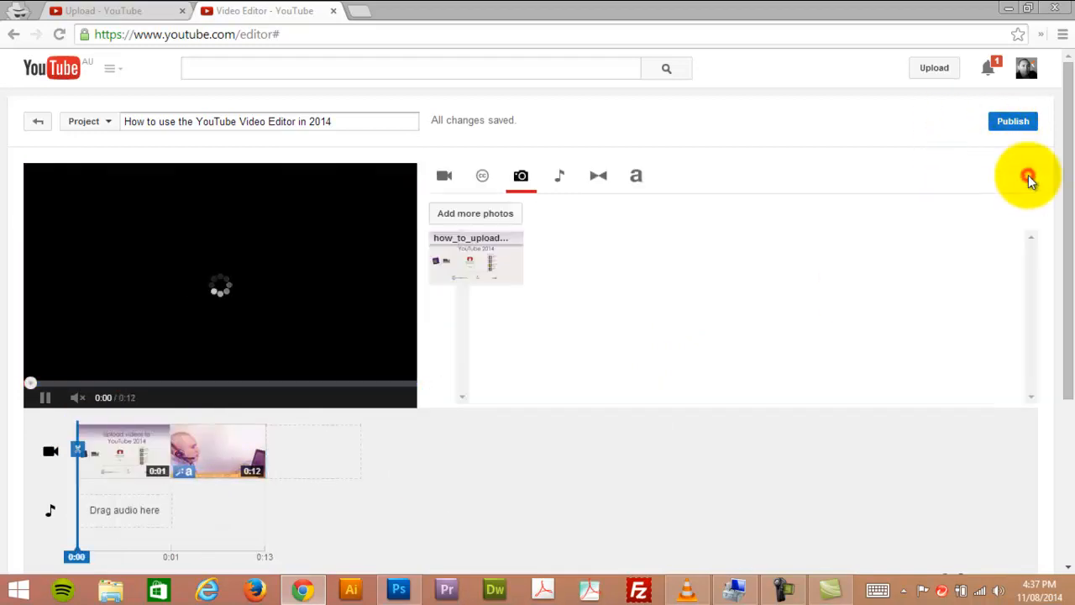
Add a Crossblur transition between the thumbnail photo and the presenter clip on the timeline.
left_click(598, 176)
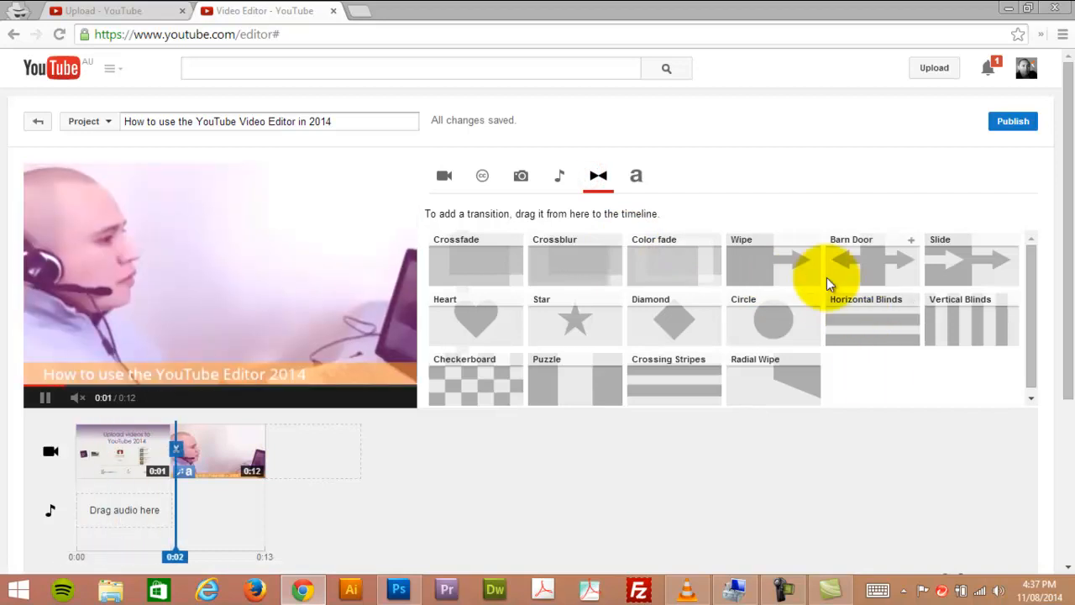
left_click_drag(598, 280, 167, 448)
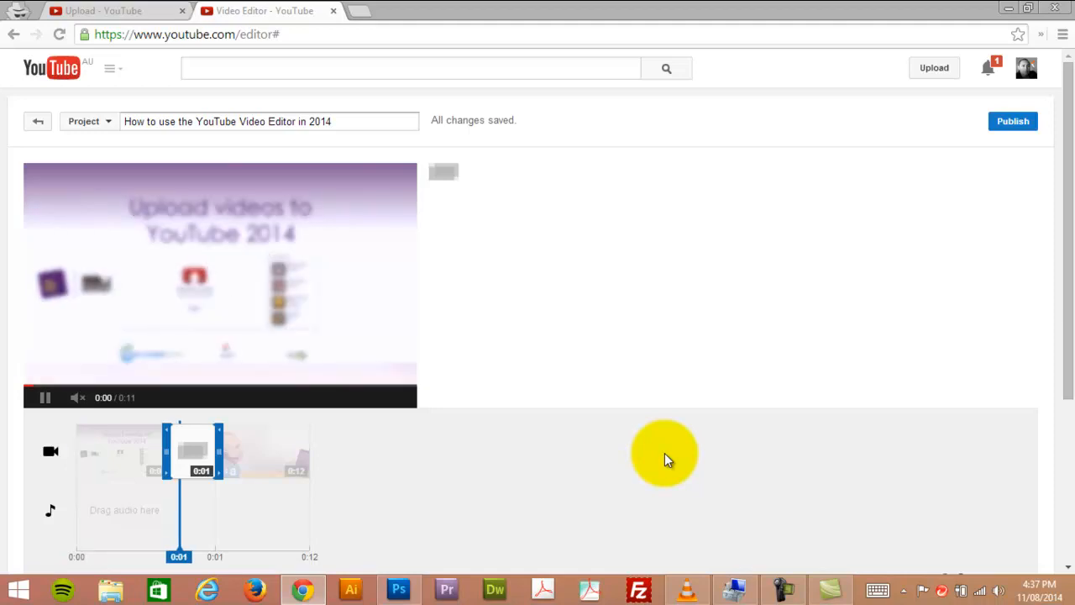
Open the thumbnail photo's editing options and preview the photo clip.
left_click(115, 469)
left_click(46, 399)
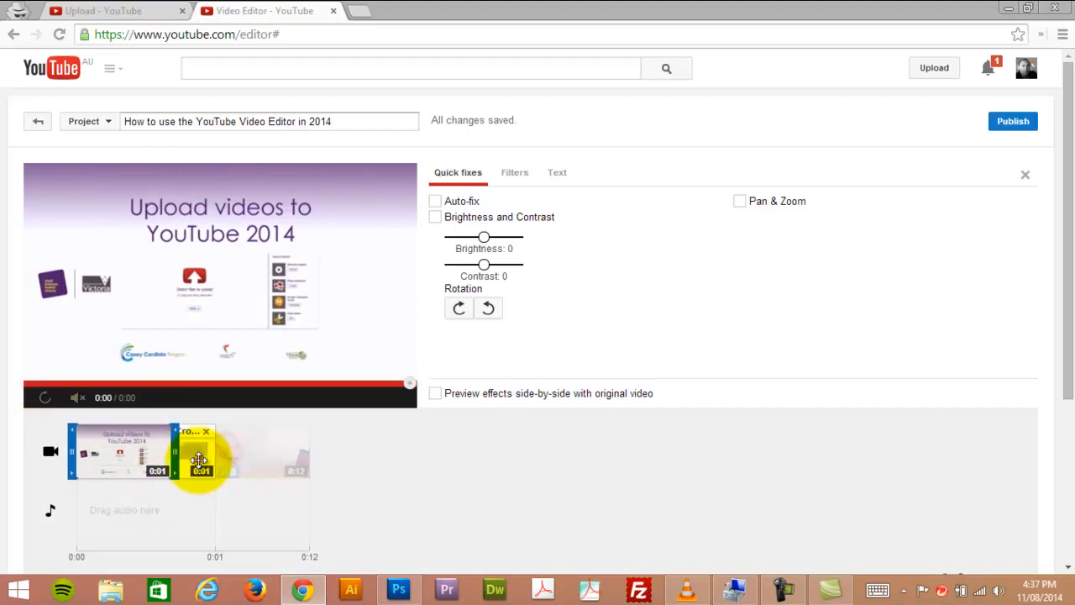
left_click(120, 451)
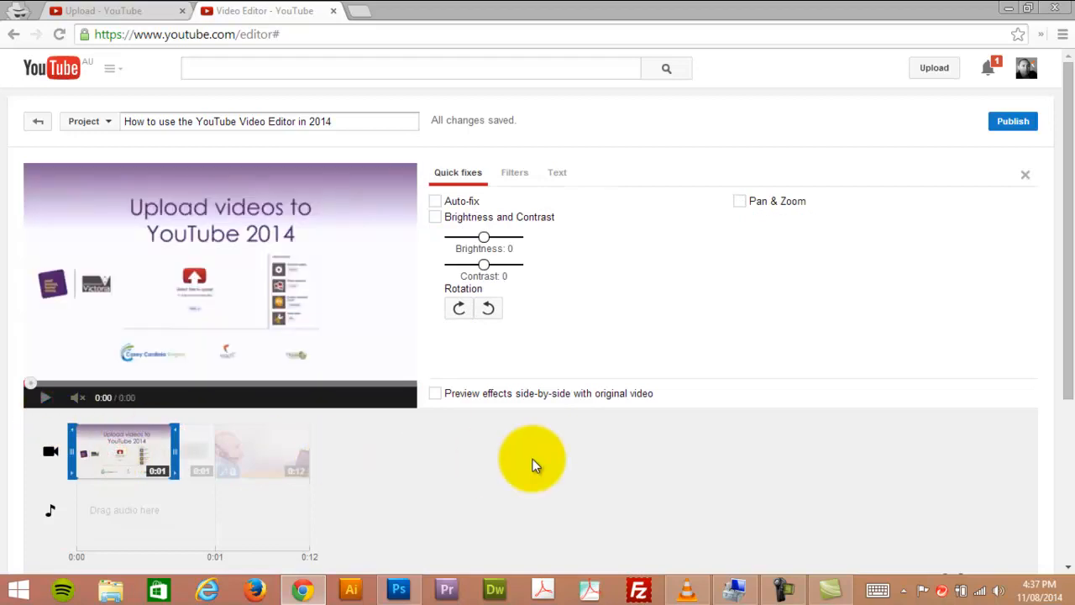
left_click(42, 397)
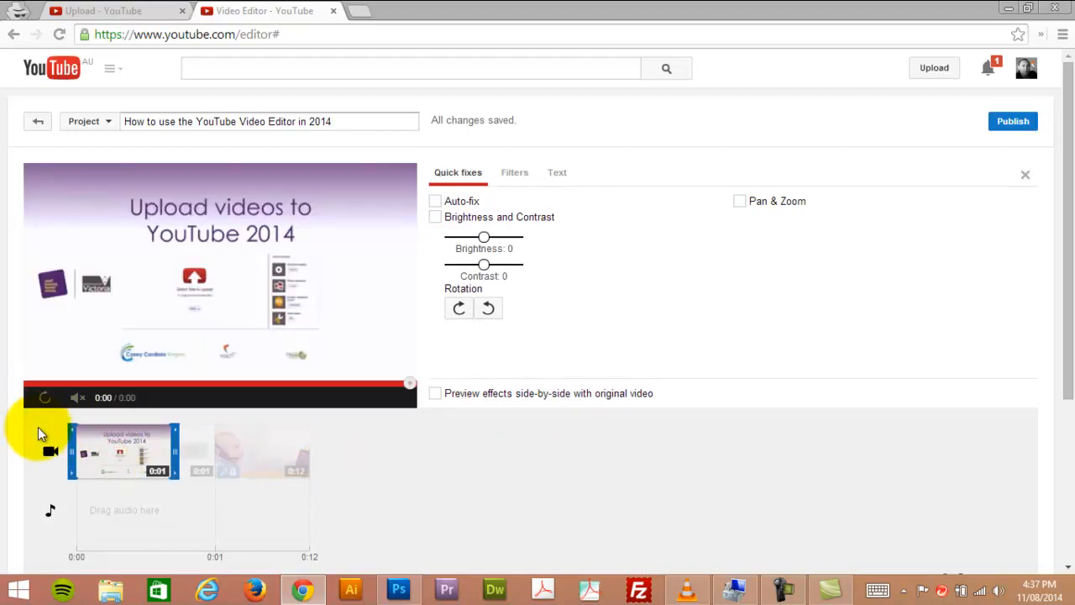
Preview the Crossblur transition several times by replaying from the thumbnail photo into the presenter clip.
left_click(189, 446)
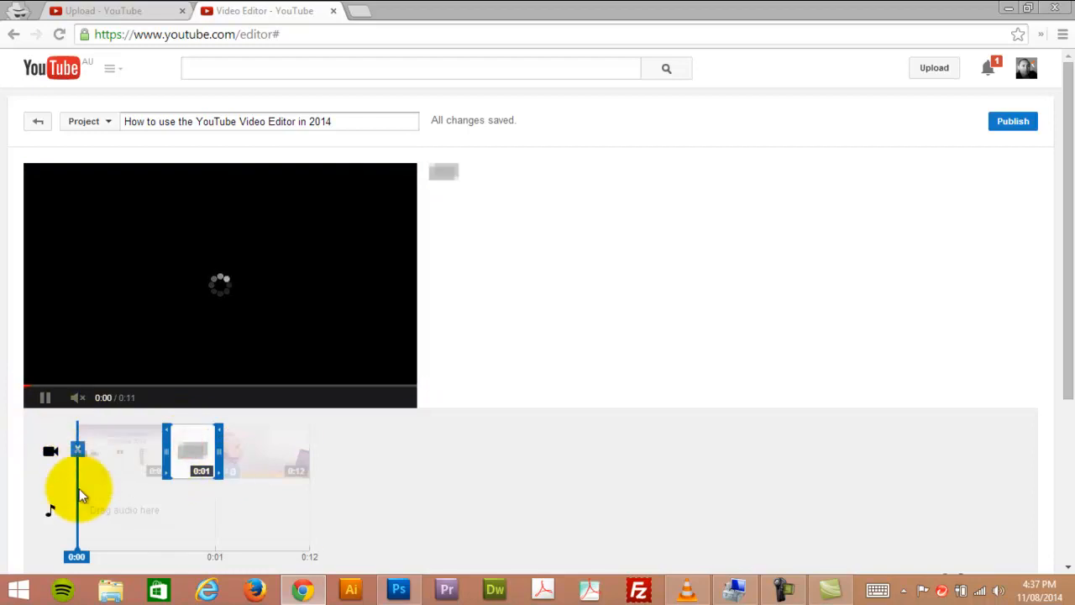
left_click_drag(76, 556, 101, 552)
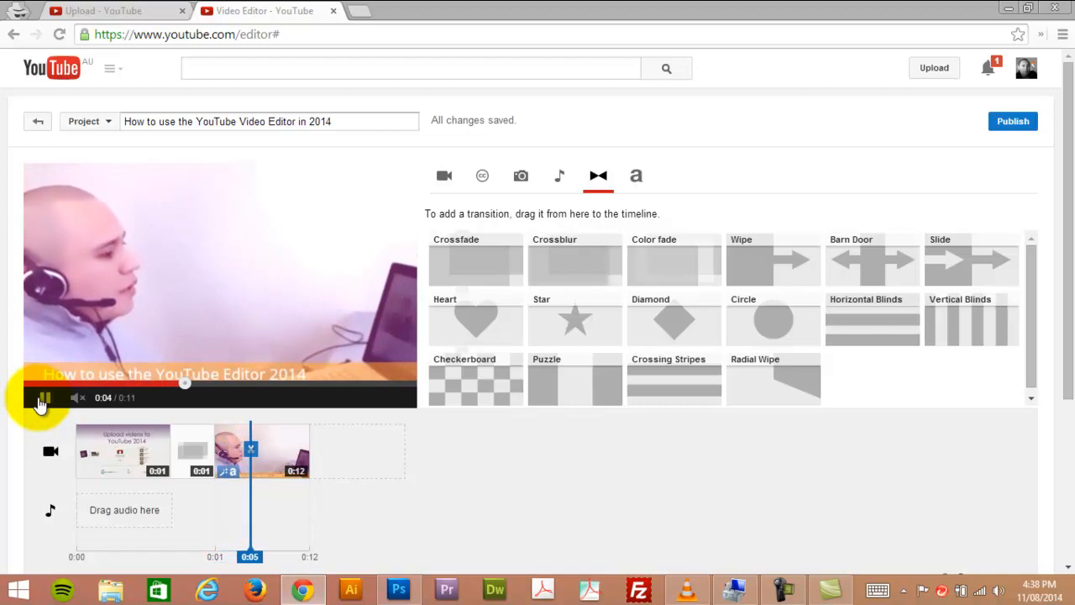
left_click(40, 403)
left_click_drag(237, 552, 98, 561)
left_click(40, 403)
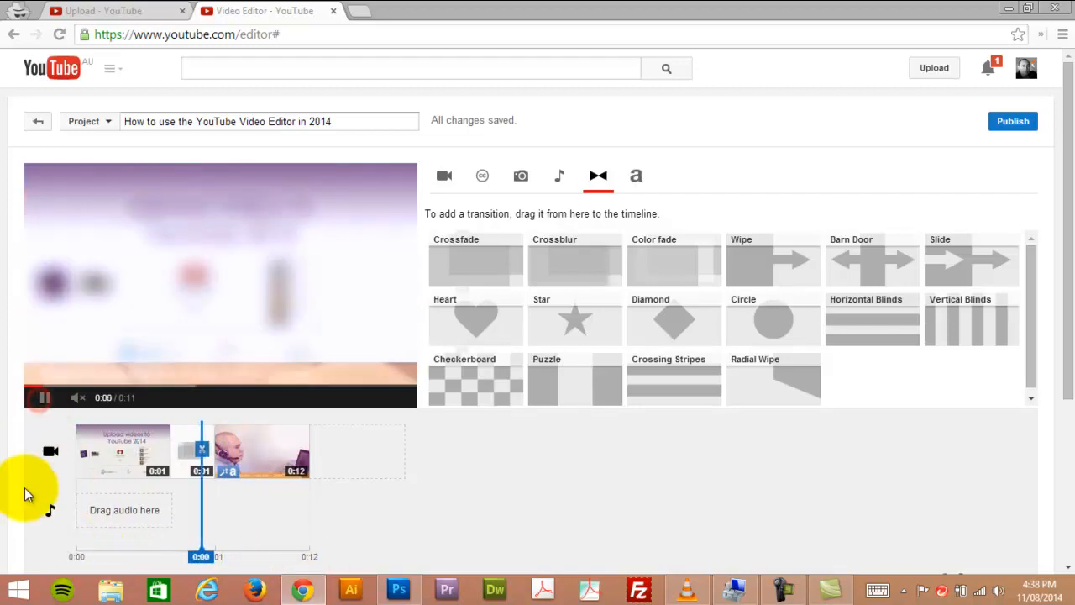
left_click_drag(226, 556, 102, 561)
left_click(46, 397)
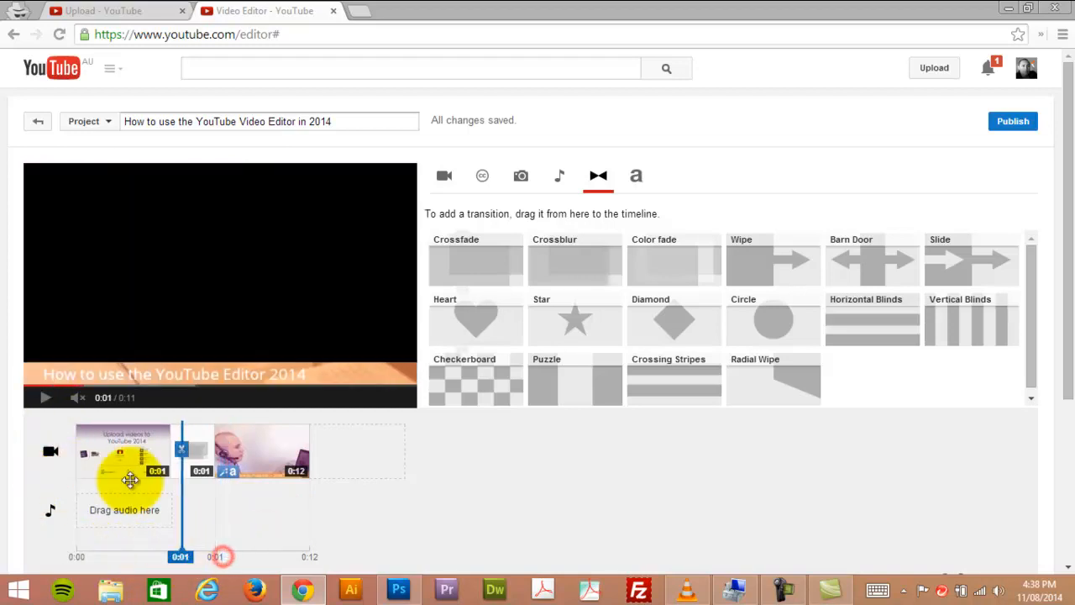
left_click(120, 446)
left_click(101, 556)
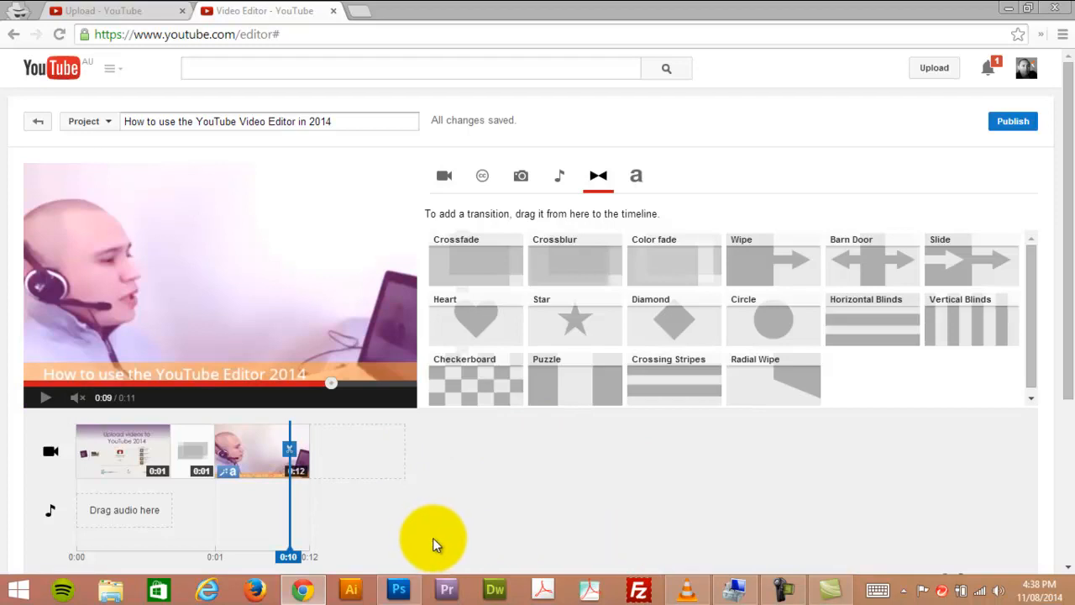
Scrub the playhead back to the start of the timeline and unmute the preview.
mouse_move(289, 556)
left_mouse_down()
mouse_move(133, 556)
mouse_move(269, 554)
left_mouse_up()
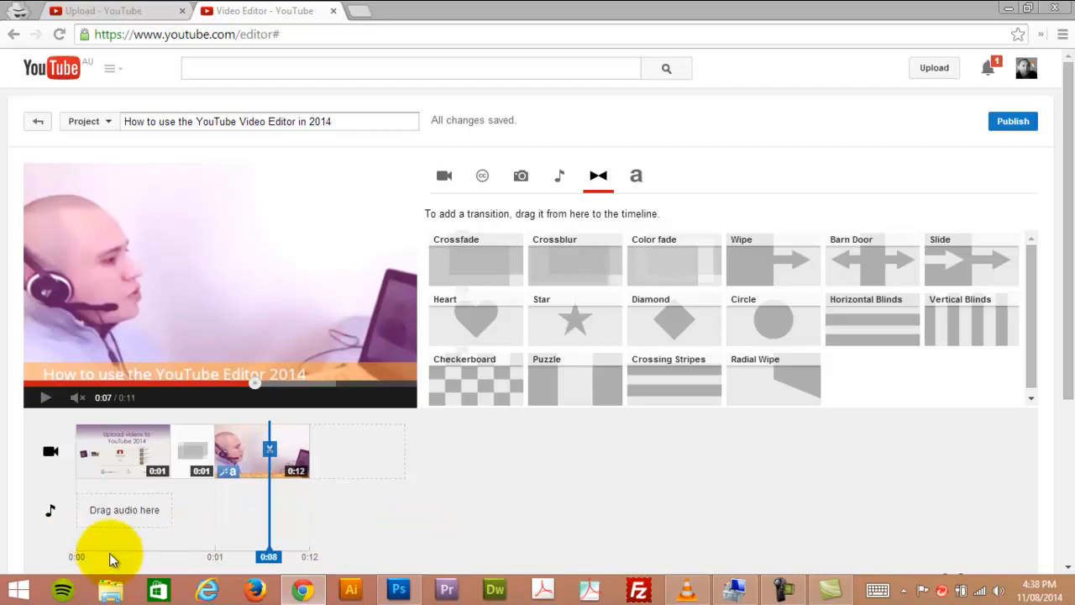
left_click_drag(267, 556, 232, 556)
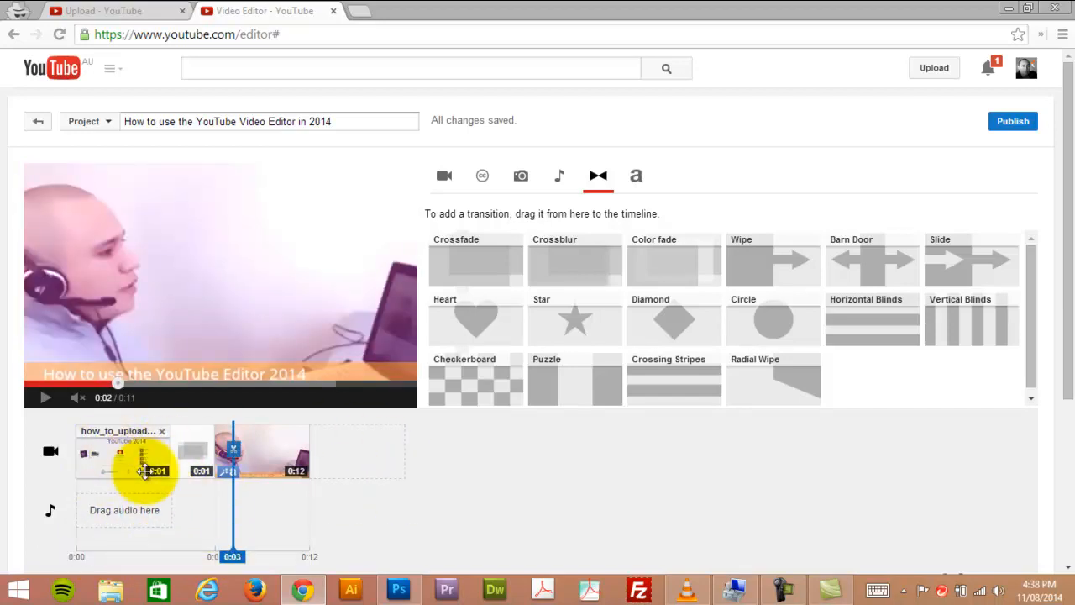
left_click_drag(232, 556, 95, 549)
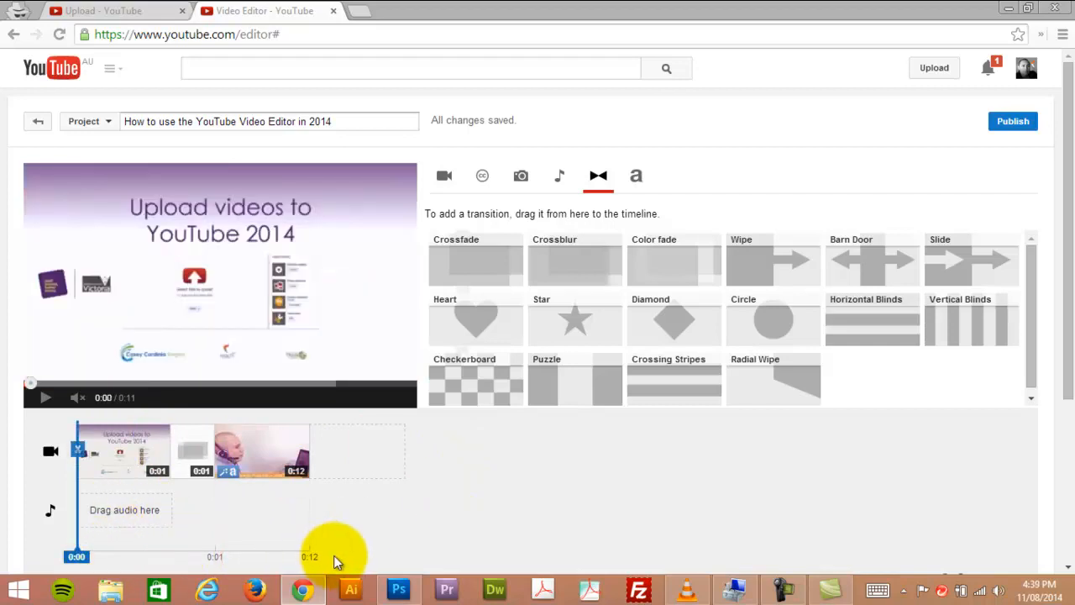
left_click_drag(104, 397, 132, 399)
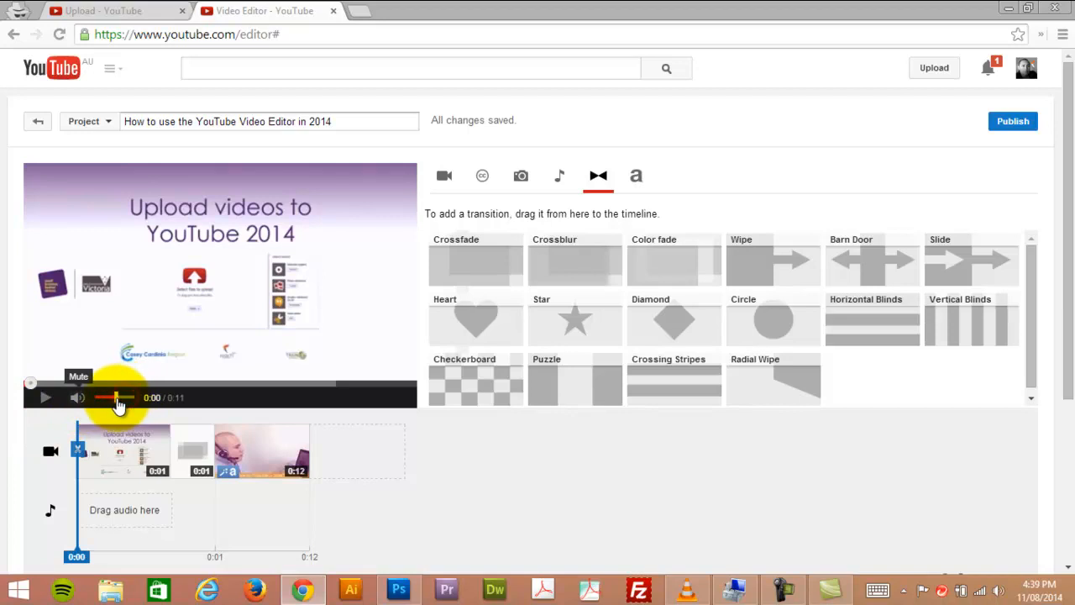
left_click(636, 178)
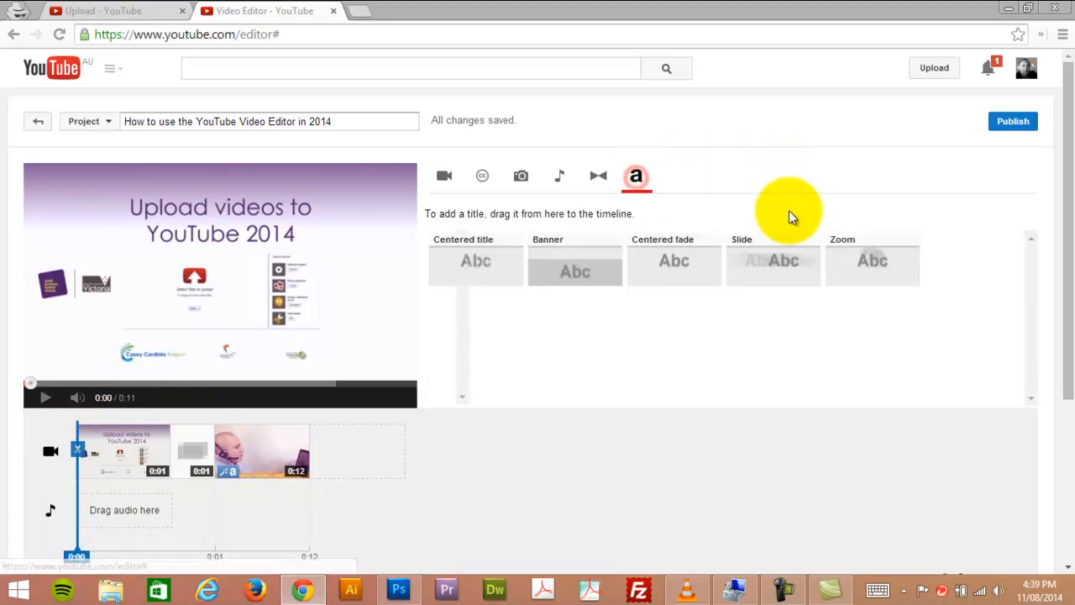
left_click(950, 224)
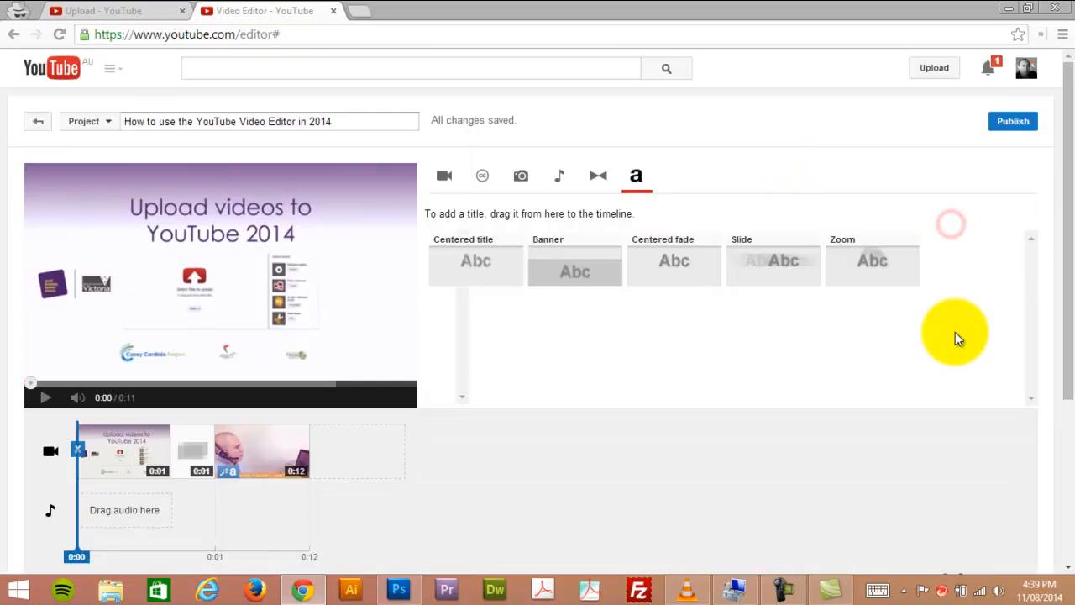
left_click(442, 178)
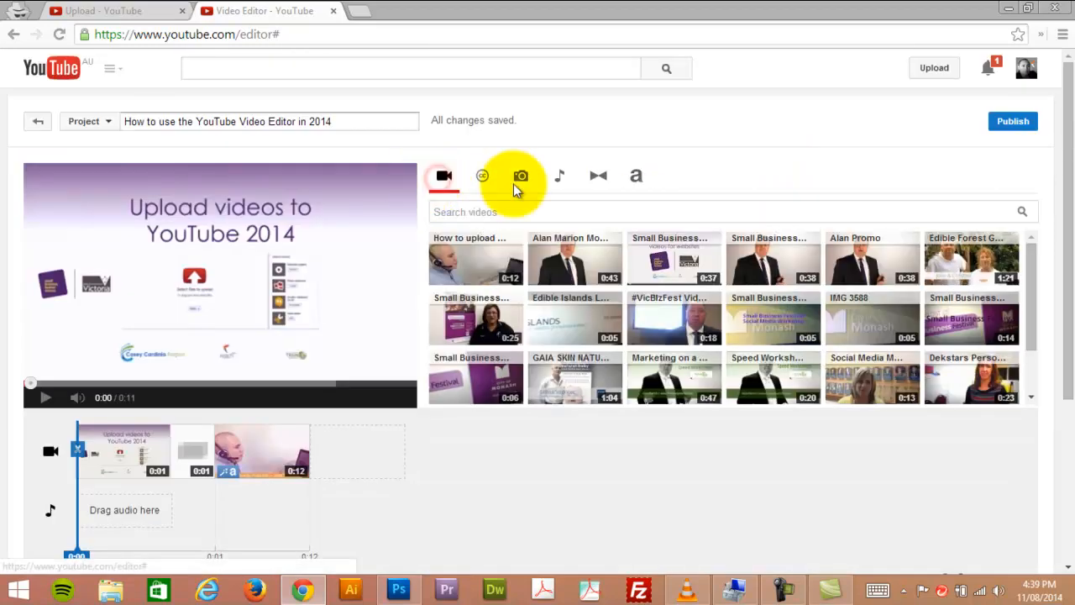
left_click(654, 172)
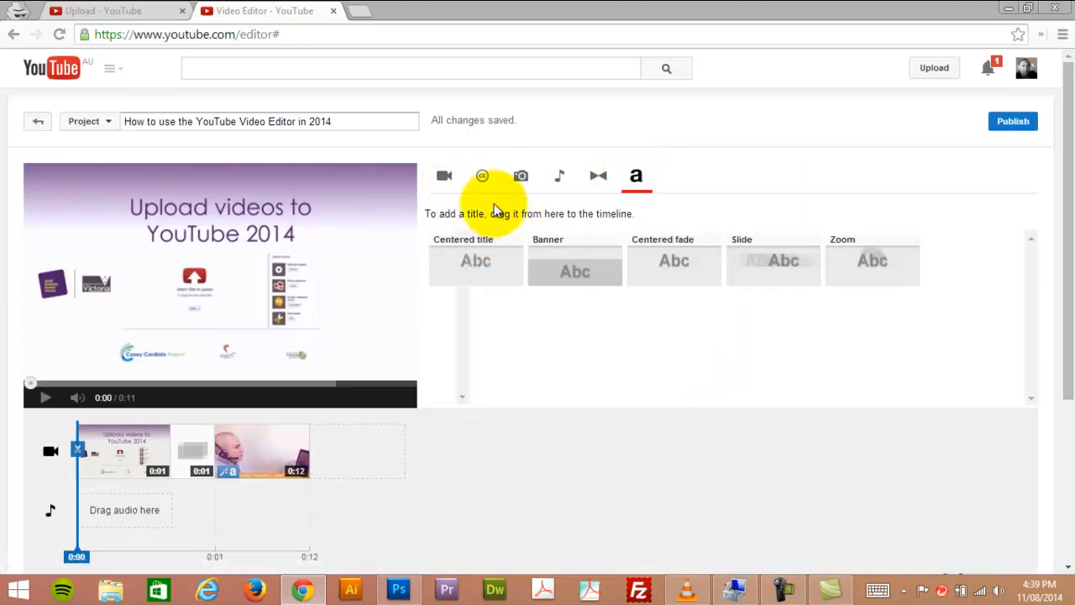
left_click(592, 186)
Enter "Drum" as the audio track search text and filter the audio library to the Acoustic genre.
left_click(561, 186)
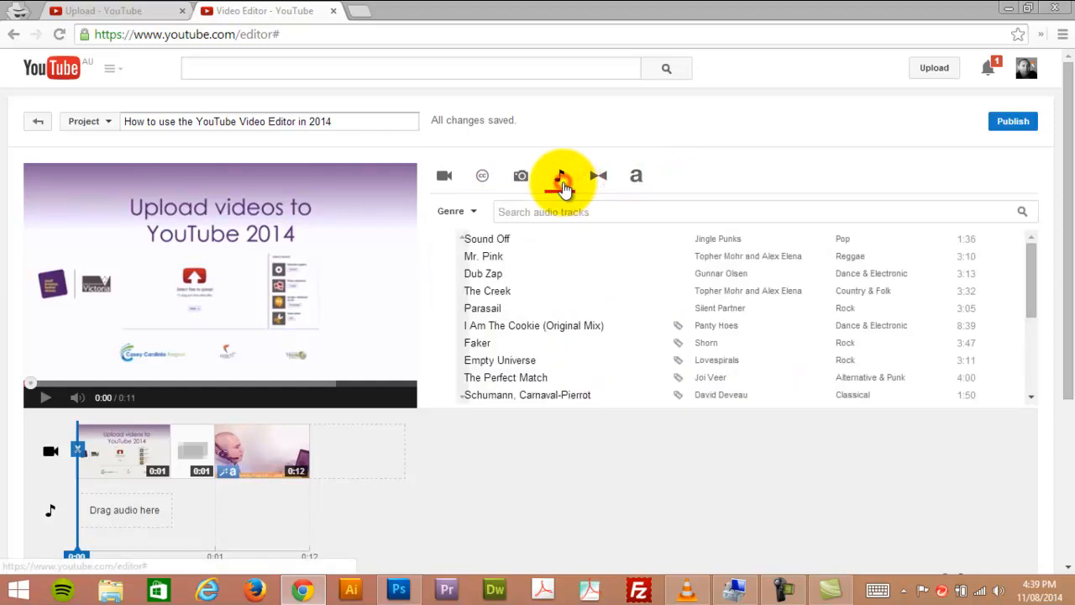
left_click(535, 212)
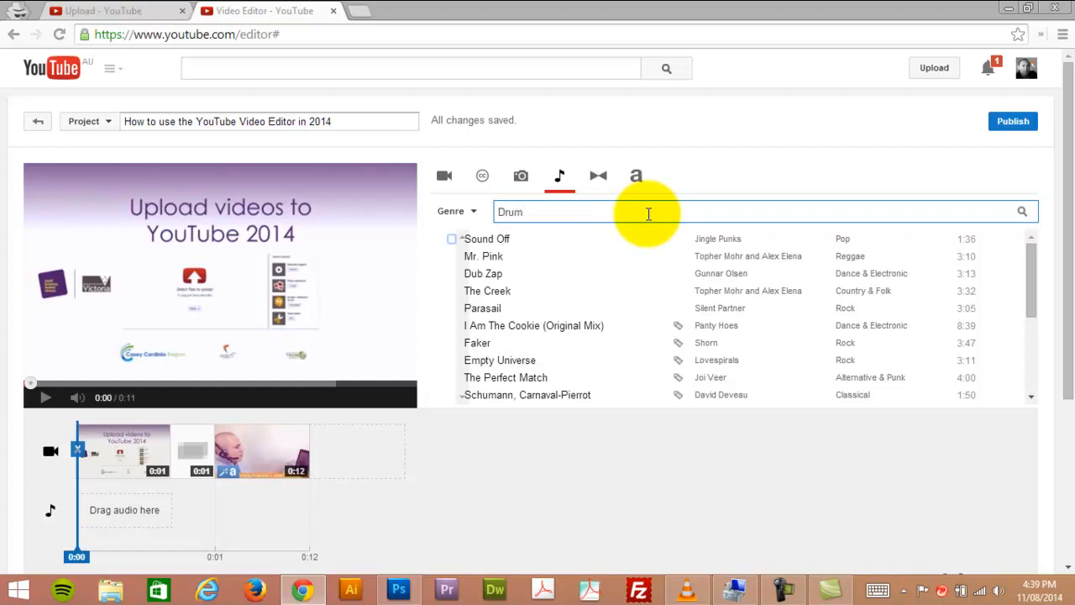
double_click(527, 210)
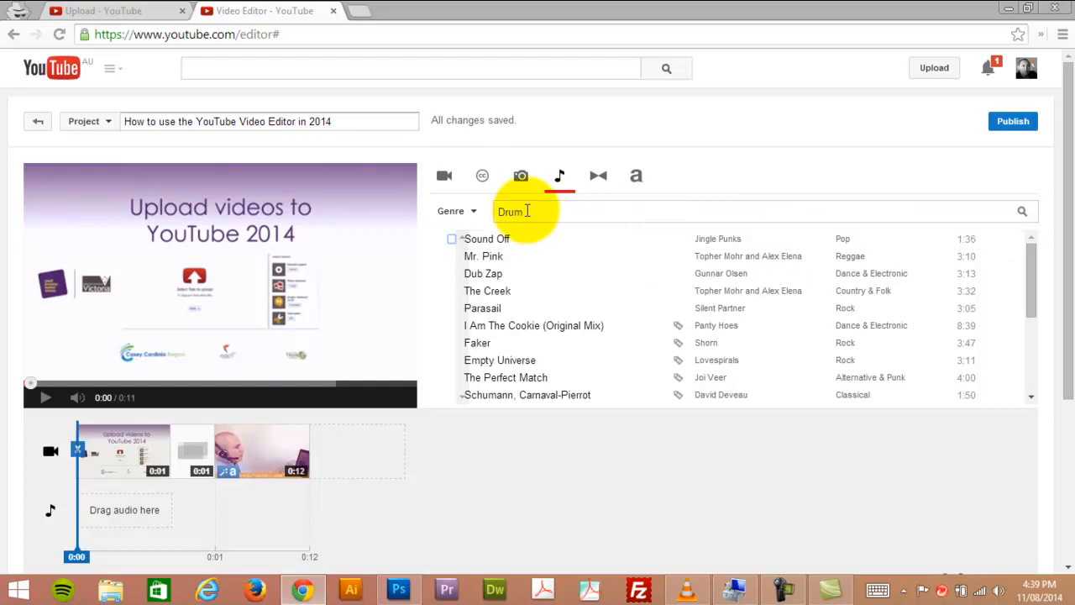
left_click(470, 210)
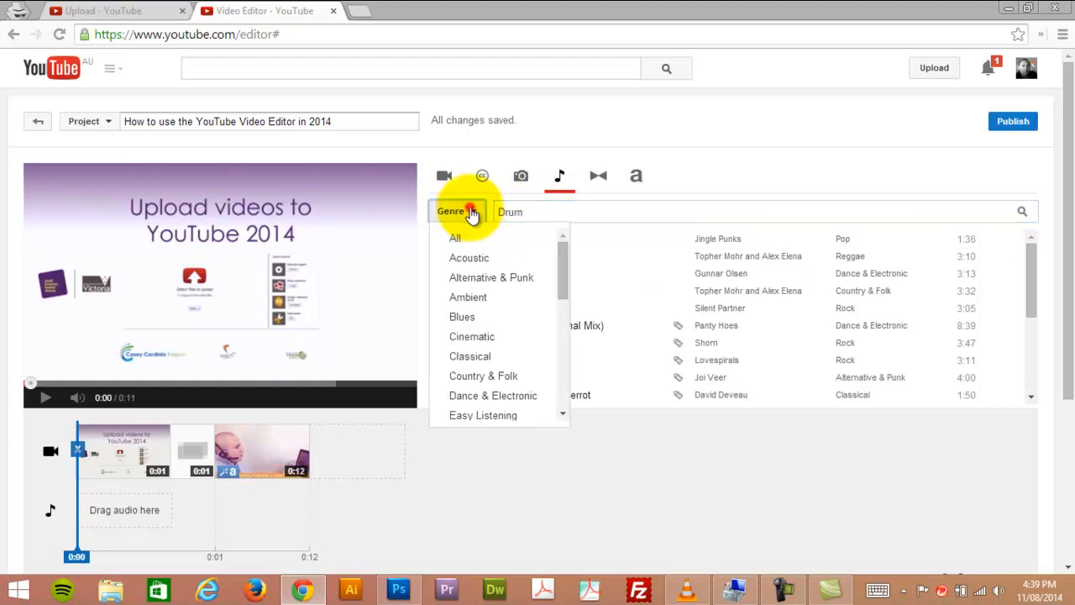
left_click(475, 259)
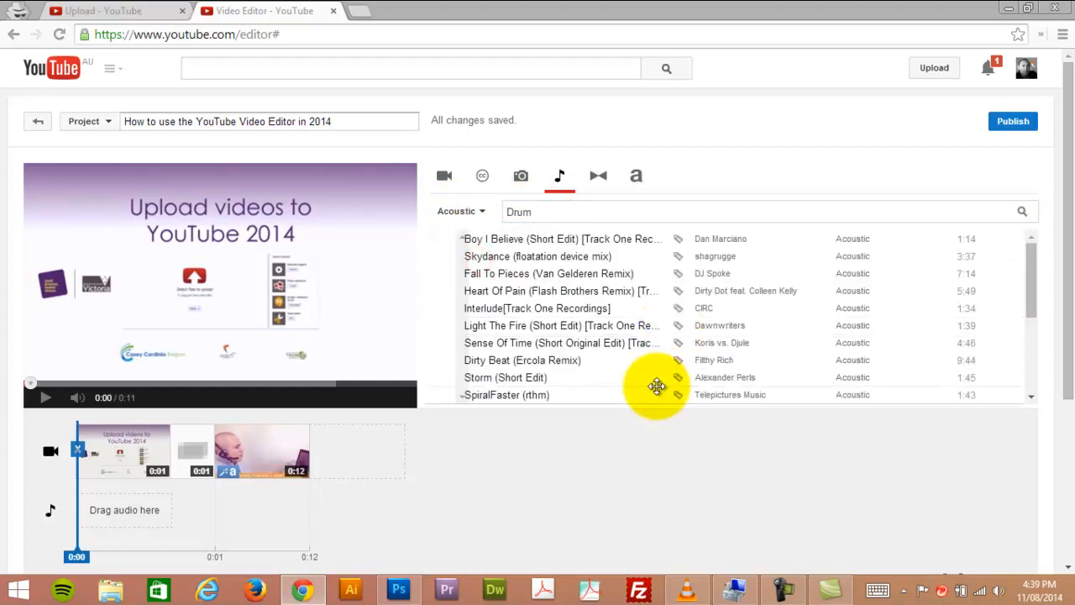
Preview the Acoustic track "Storm (Short Edit)" and add it to the start of the project's audio track.
left_click(451, 379)
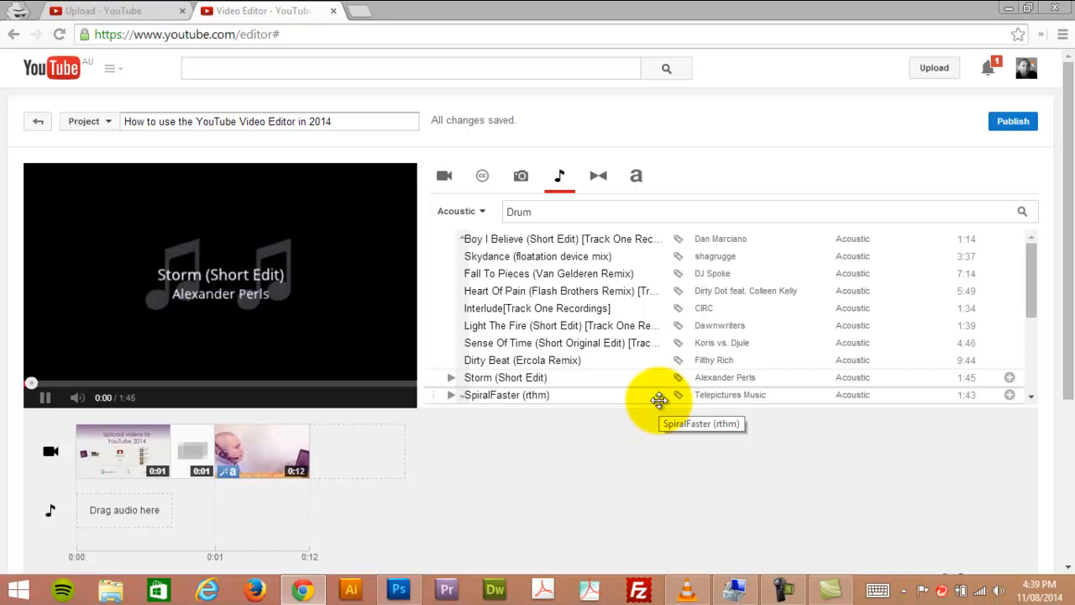
left_click(46, 403)
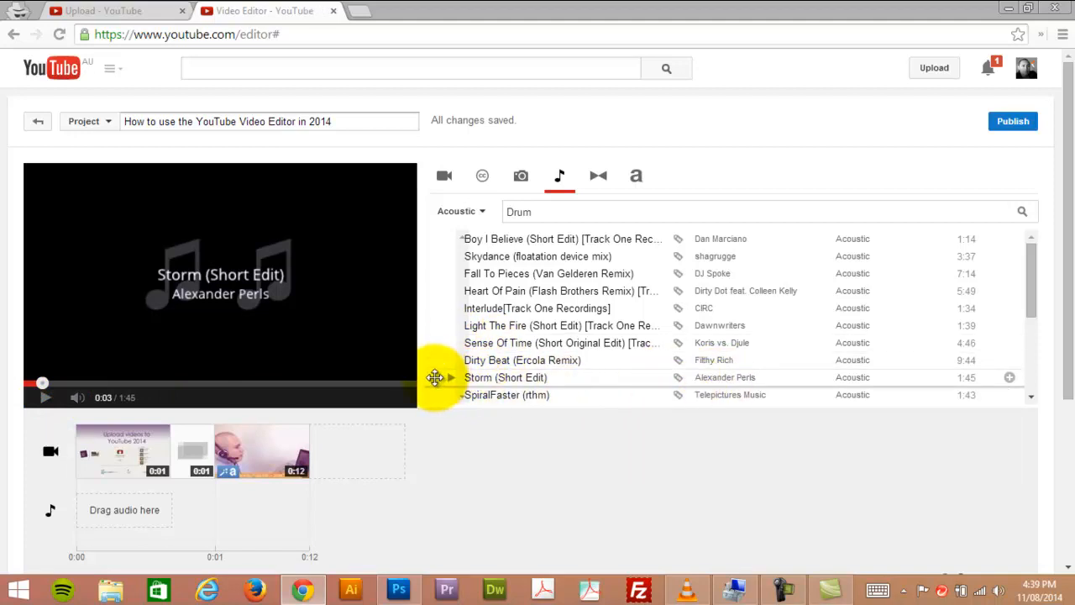
left_click_drag(435, 377, 166, 511)
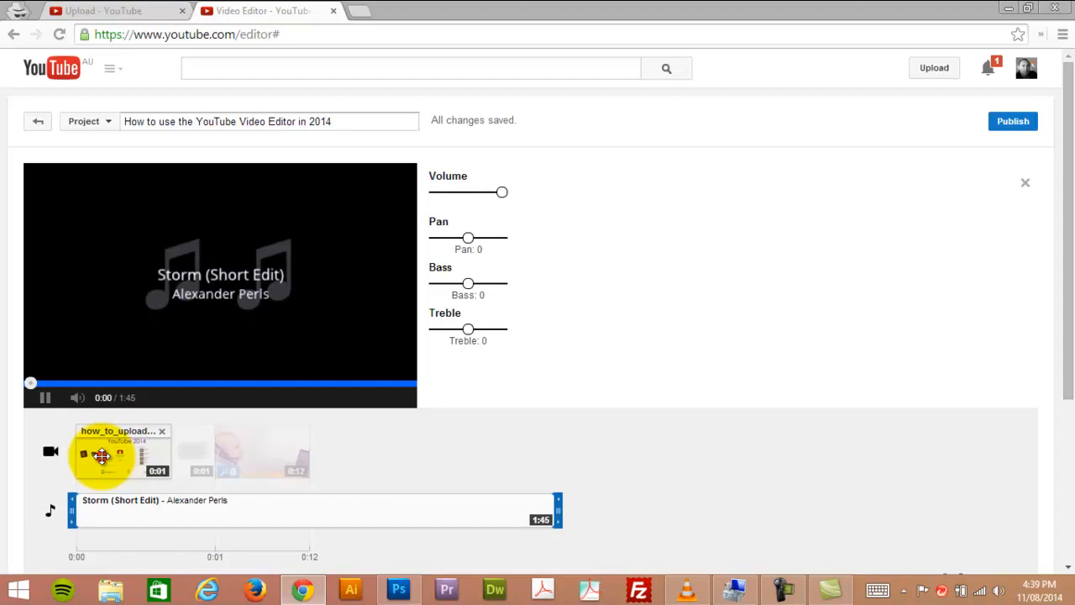
Play the project from near the start of the timeline to hear the clips with the background audio, and pause.
left_click(101, 455)
left_click(45, 397)
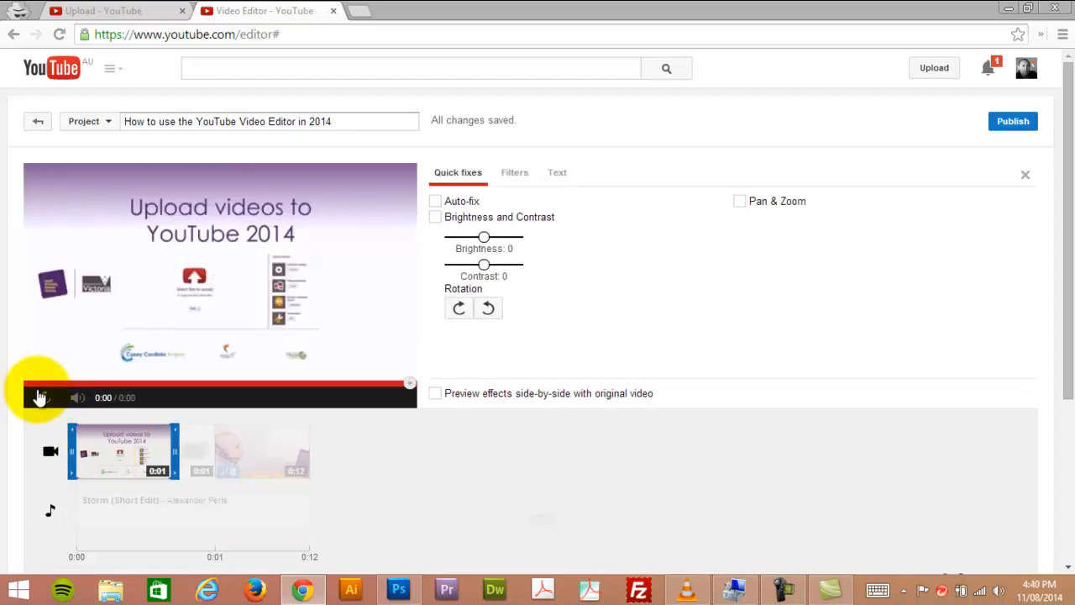
left_click(87, 539)
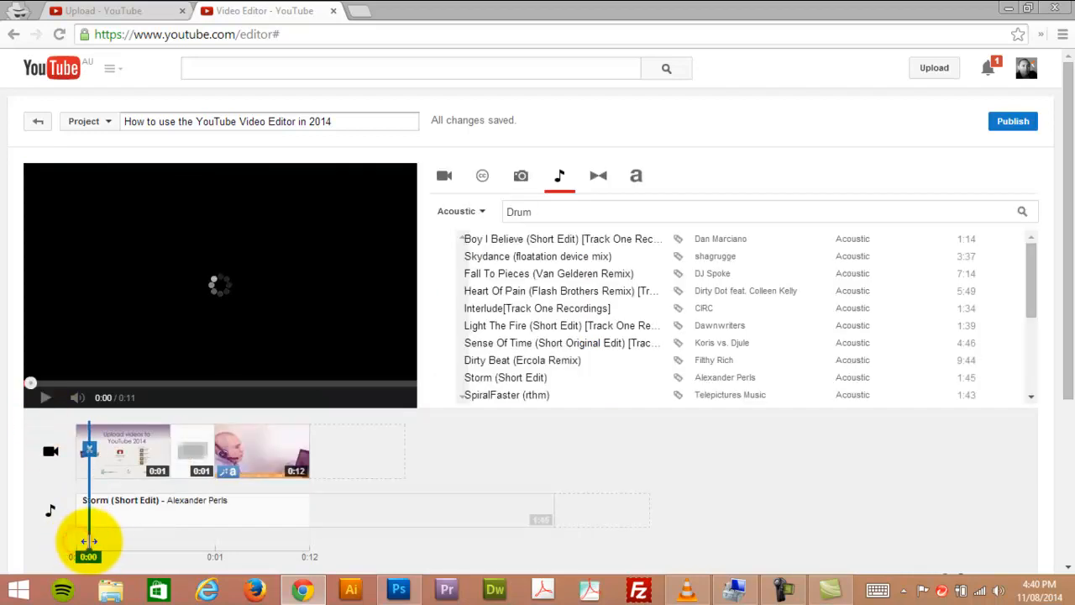
left_click(44, 401)
left_click(46, 402)
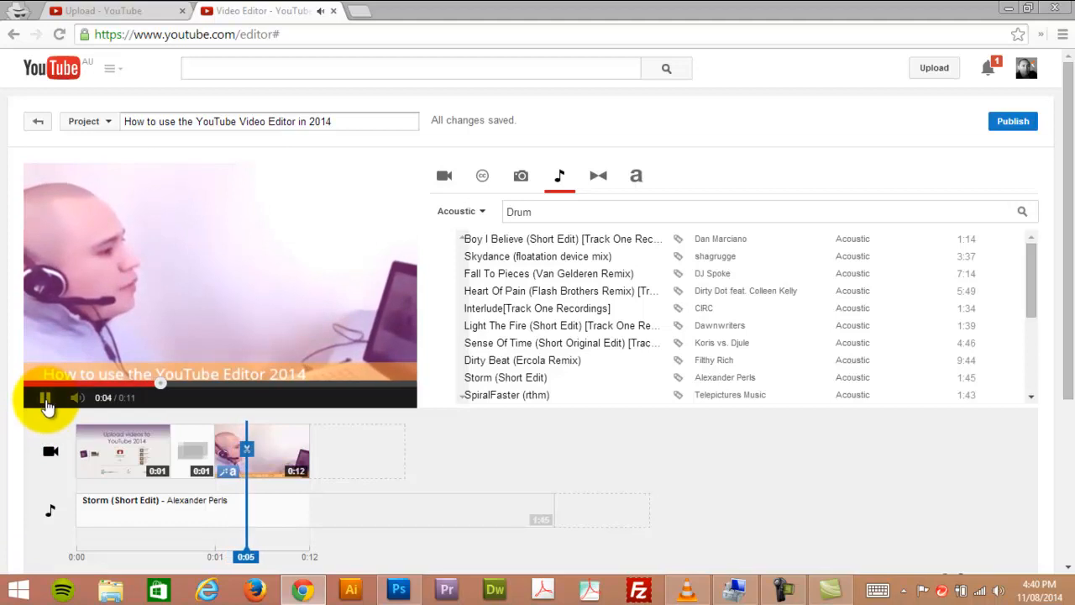
left_click(46, 398)
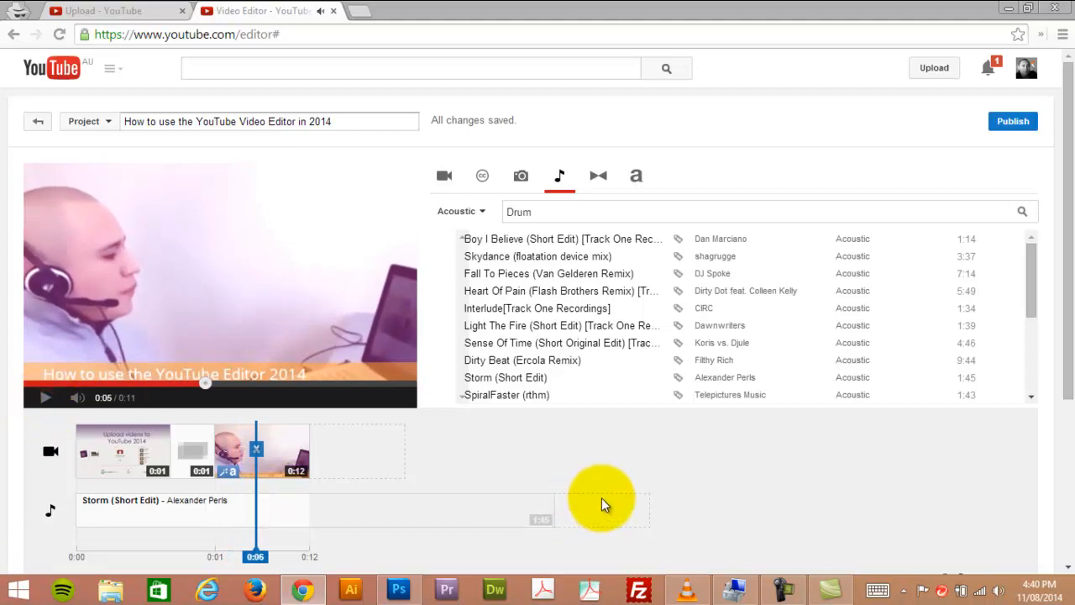
Lower the "Storm (Short Edit)" track's volume to the minimum and set its pan to about -8.
left_click(341, 512)
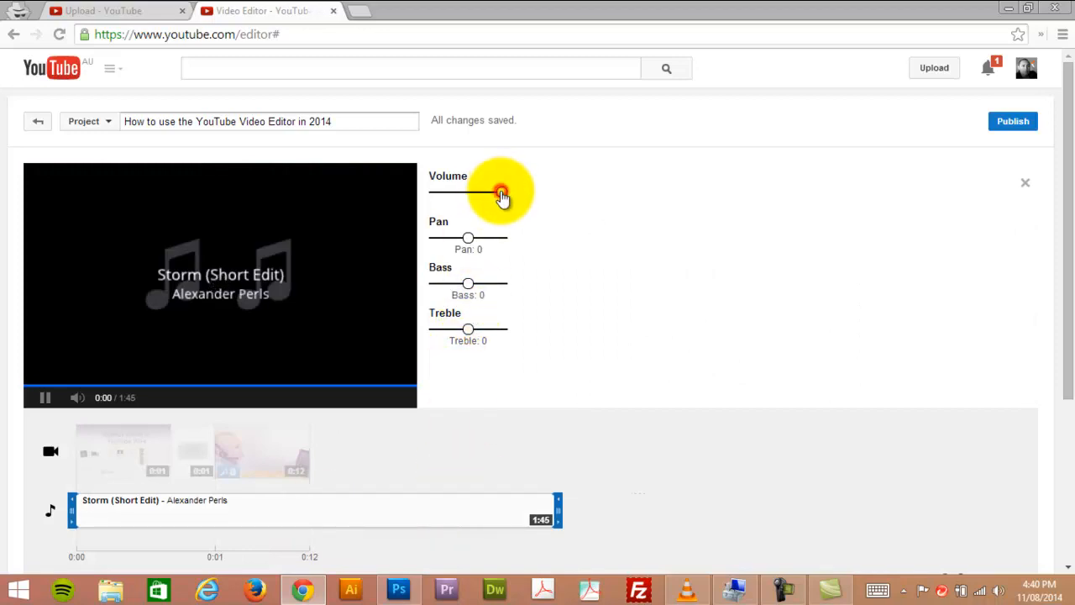
left_click_drag(501, 195, 476, 194)
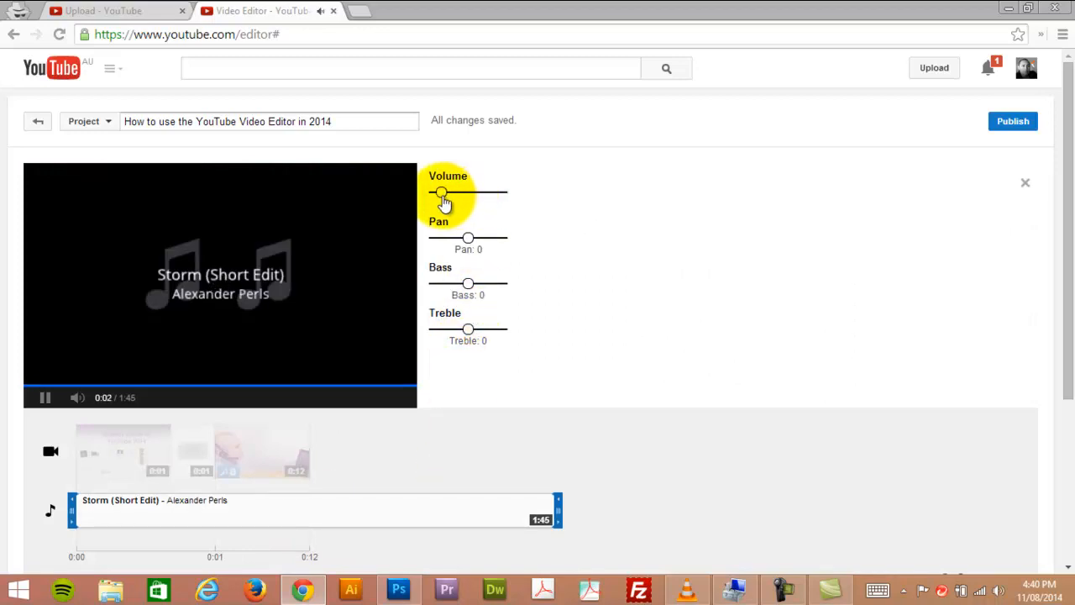
left_click_drag(440, 204, 437, 204)
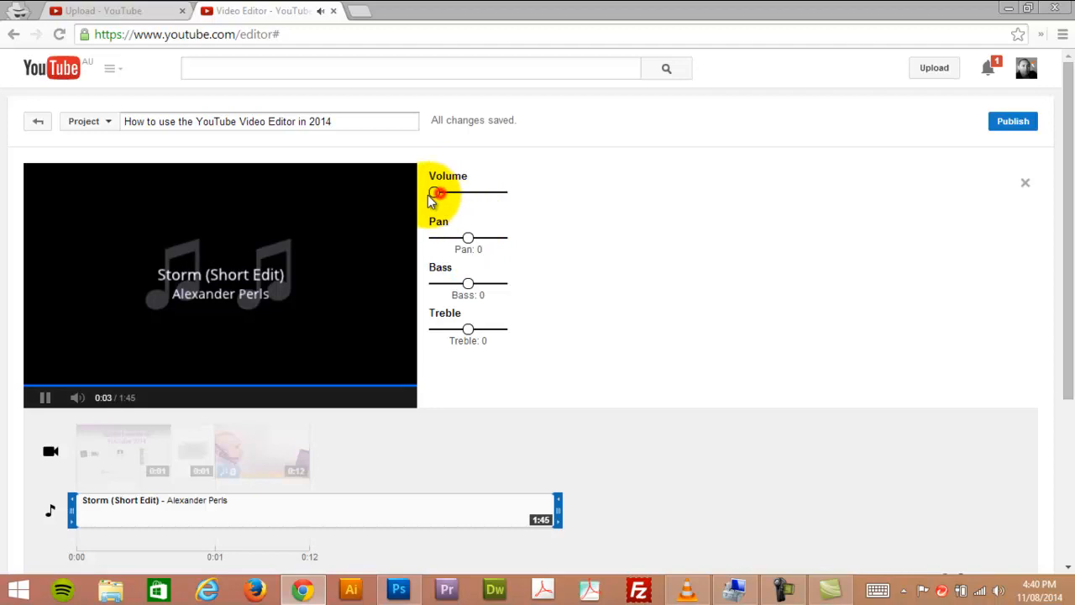
left_click(433, 193)
left_click(473, 242)
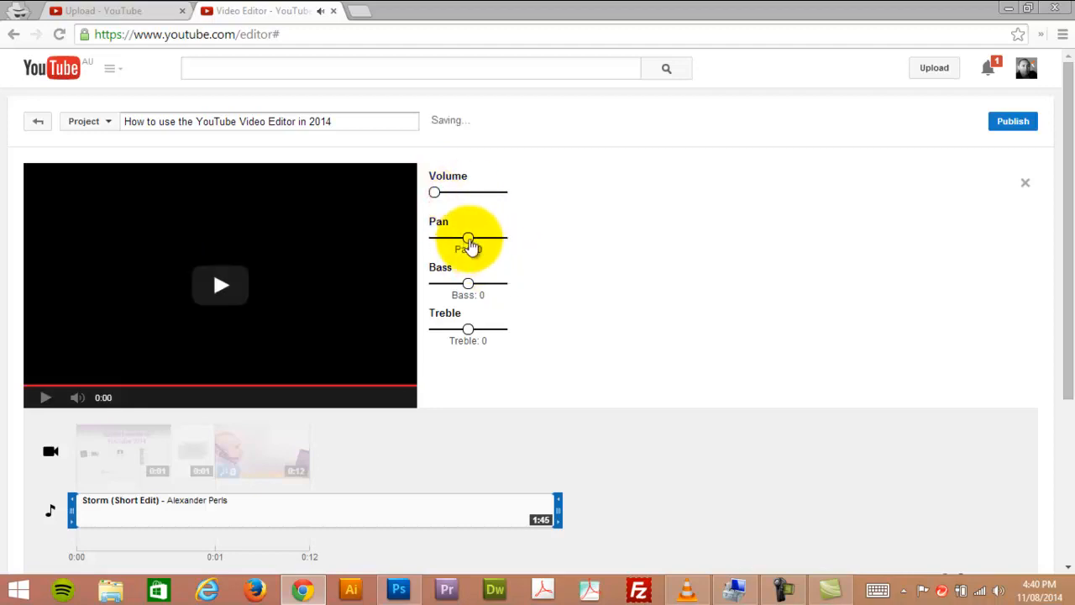
left_click_drag(468, 244, 443, 243)
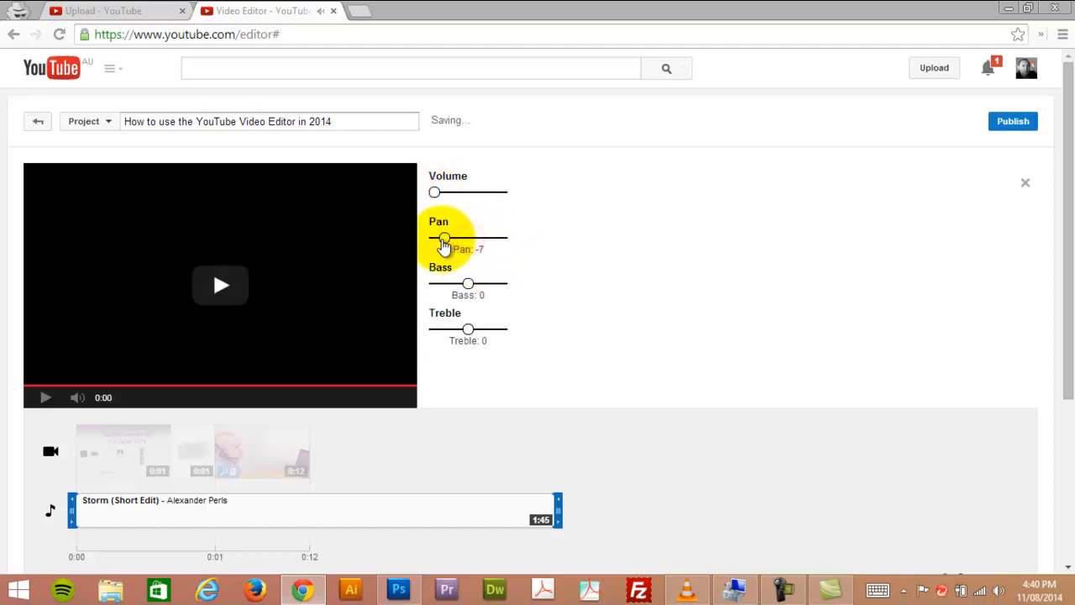
Replay the project from the start to check the audio level, and review the "Storm (Short Edit)" track's sound settings.
left_click(103, 450)
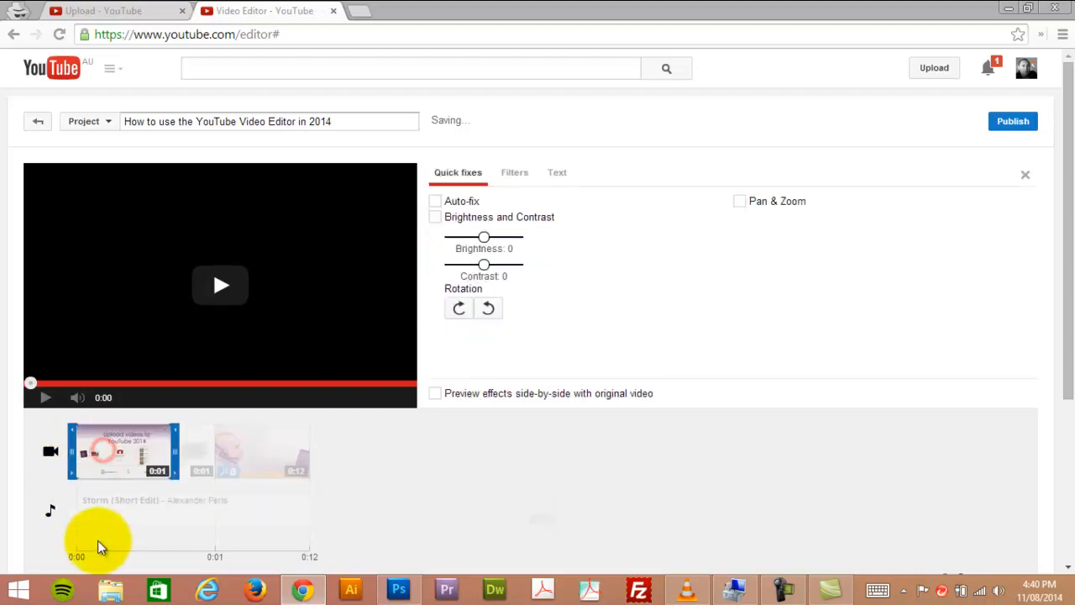
left_click(77, 543)
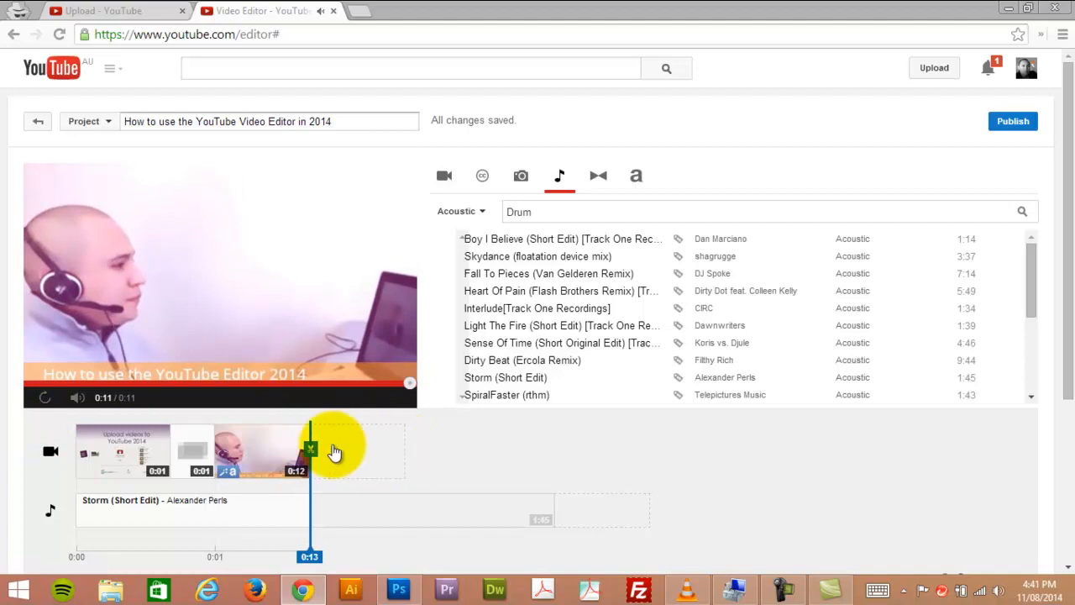
mouse_move(226, 512)
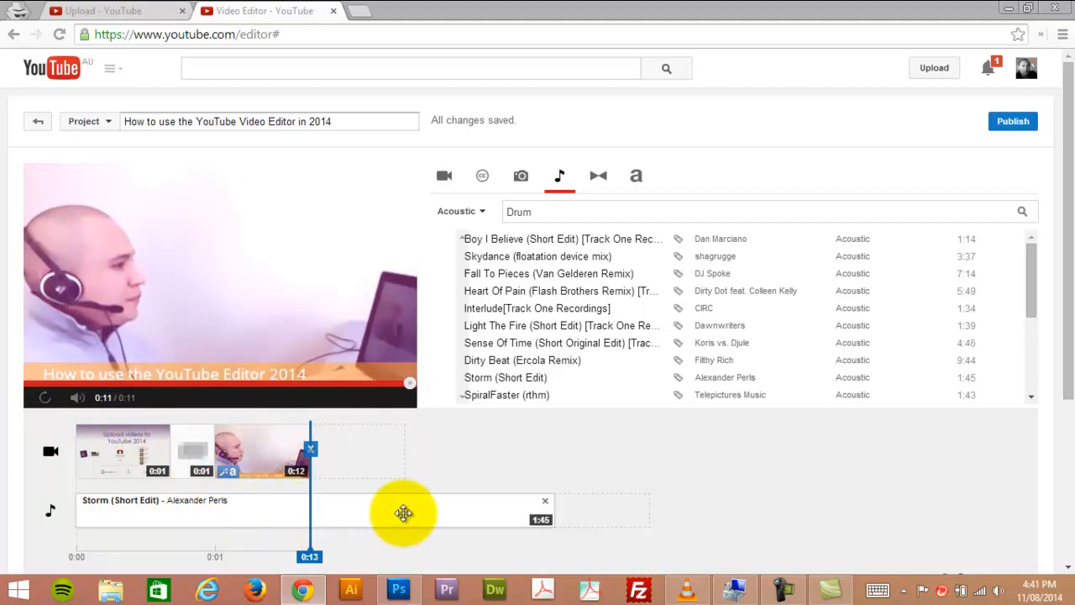
left_click(403, 512)
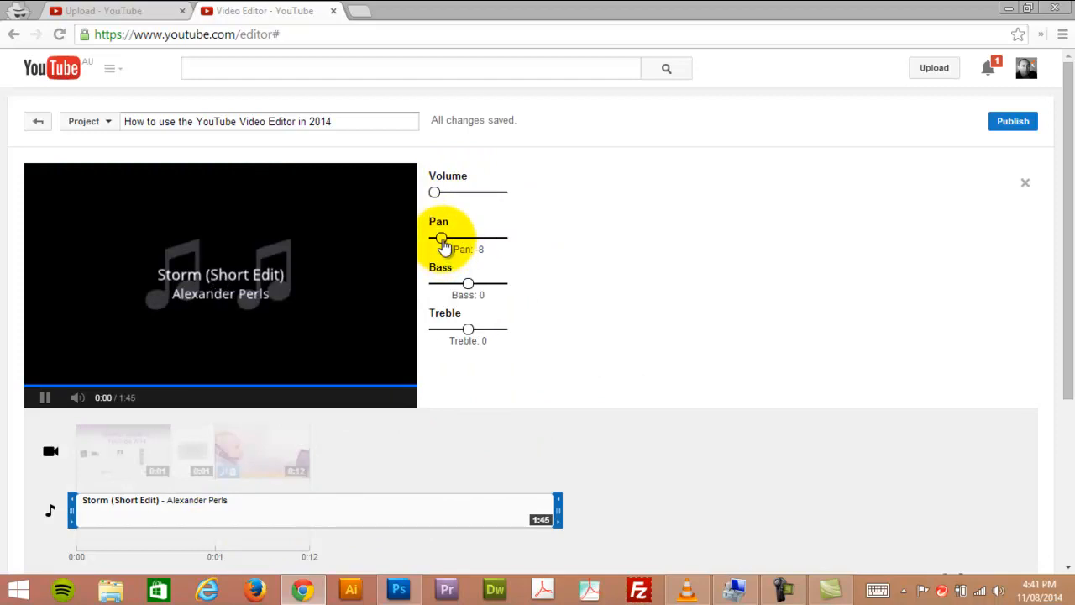
left_click(35, 398)
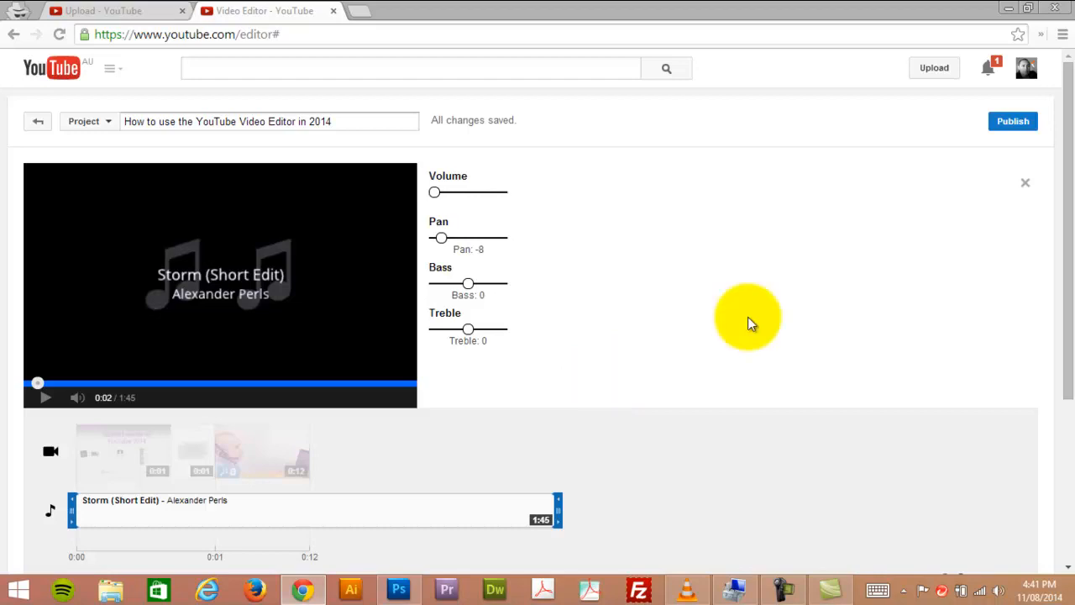
left_click(1025, 184)
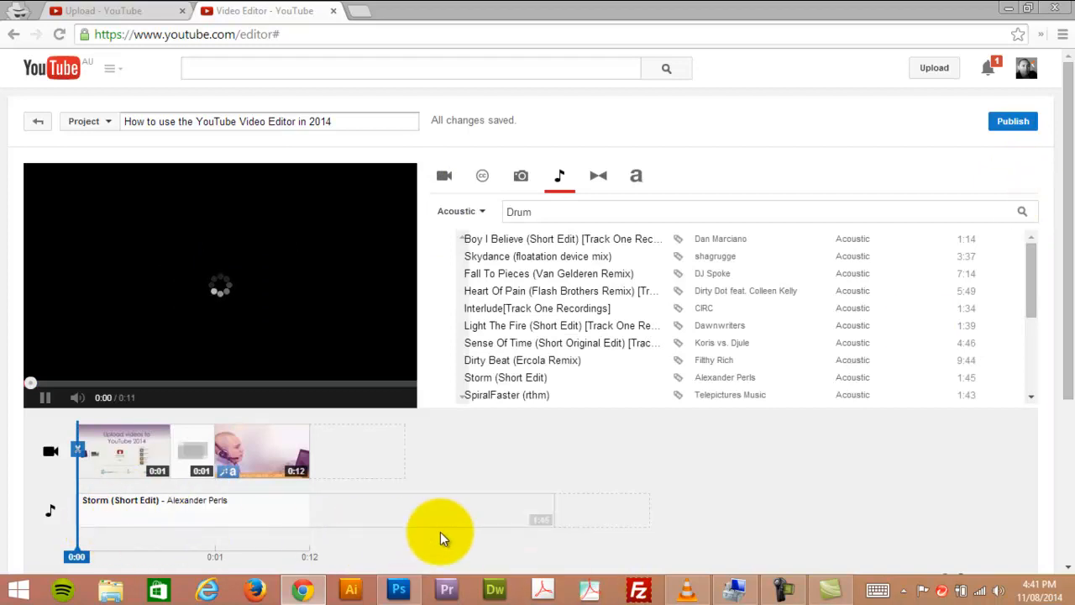
left_click(48, 402)
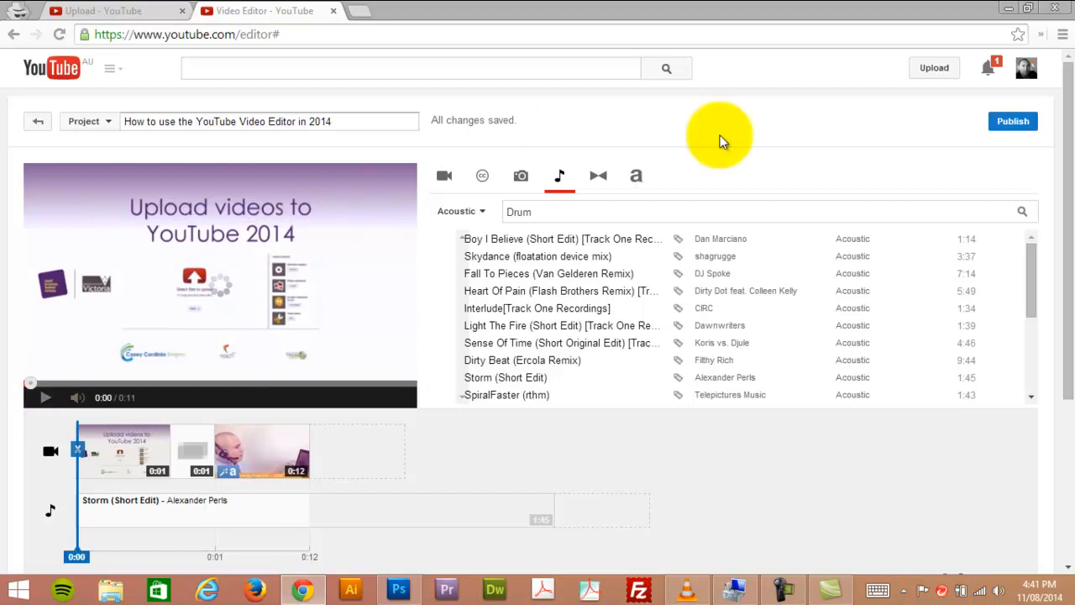
Add the thumbnail photo to the end of the timeline, after the presenter clip, and close its editing options.
left_click(1012, 123)
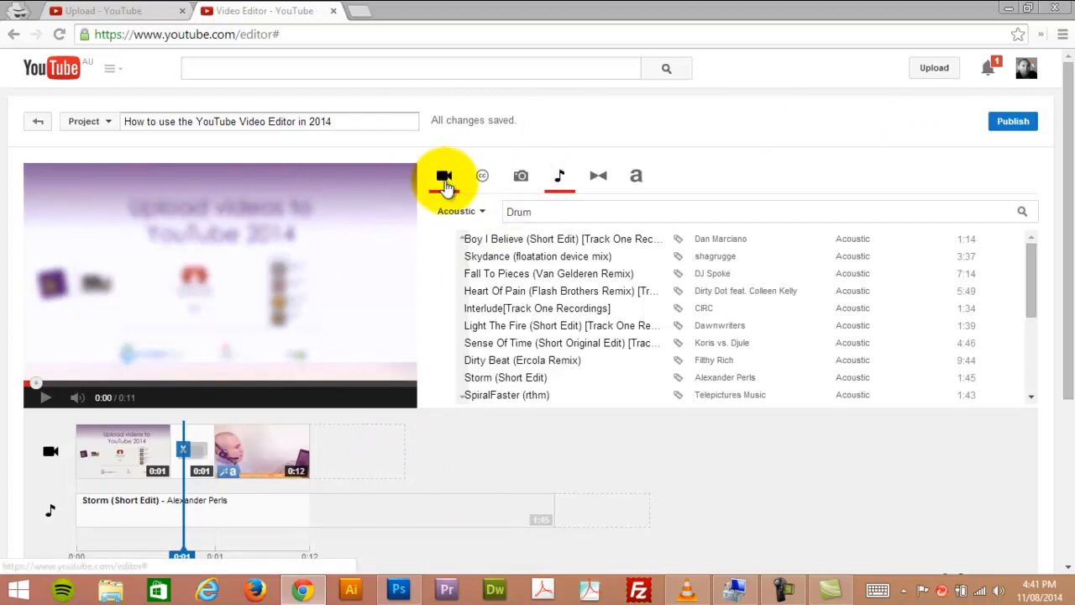
left_click(520, 180)
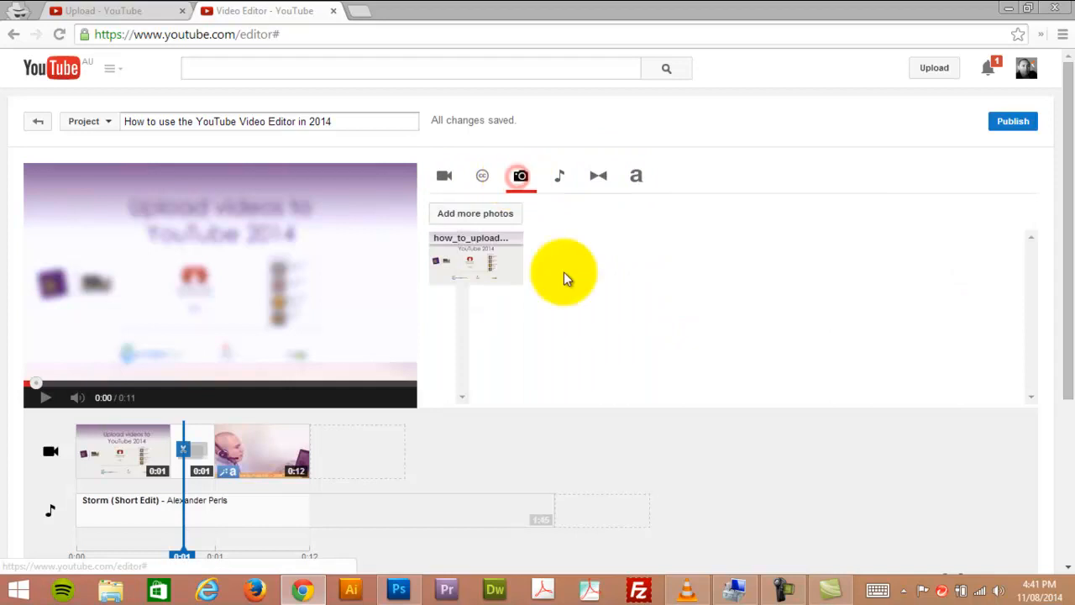
mouse_move(472, 262)
left_click_drag(472, 262, 360, 461)
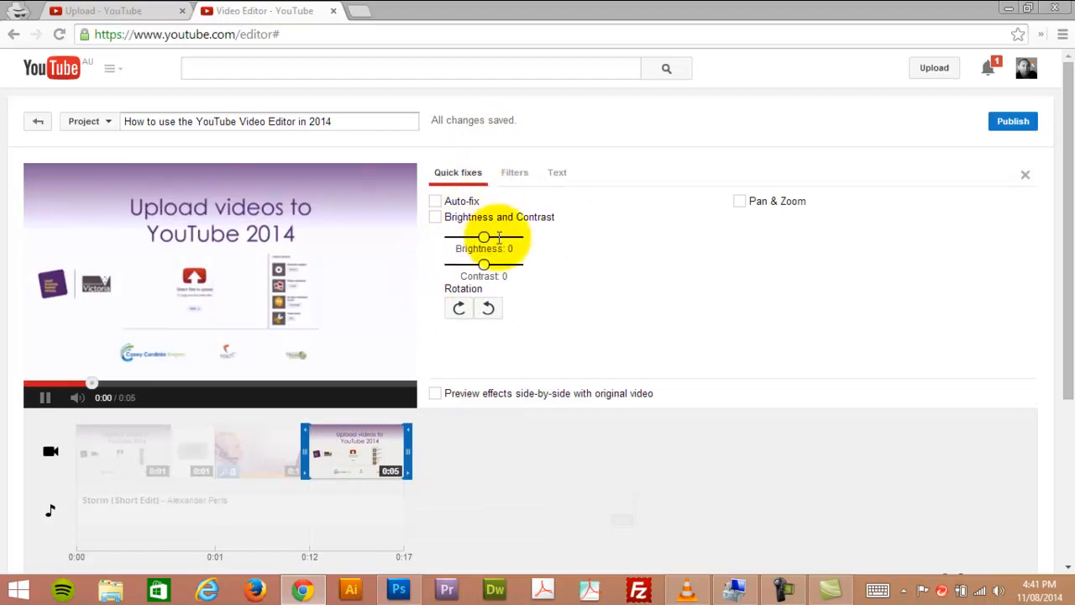
left_click(1024, 175)
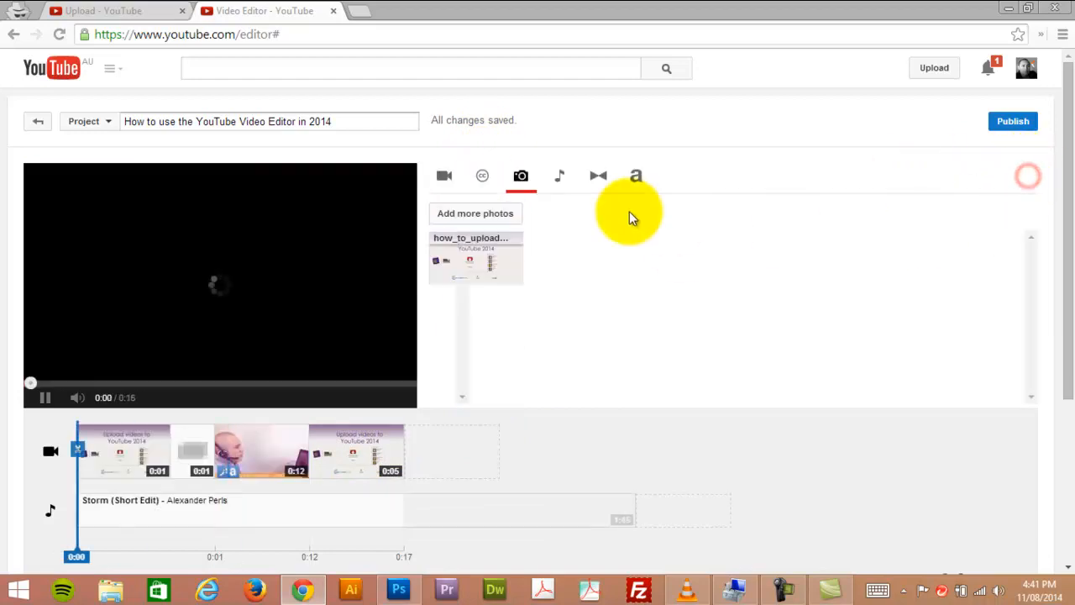
Add a Color fade transition between the presenter clip and the closing photo, and set its color to orange.
left_click(594, 186)
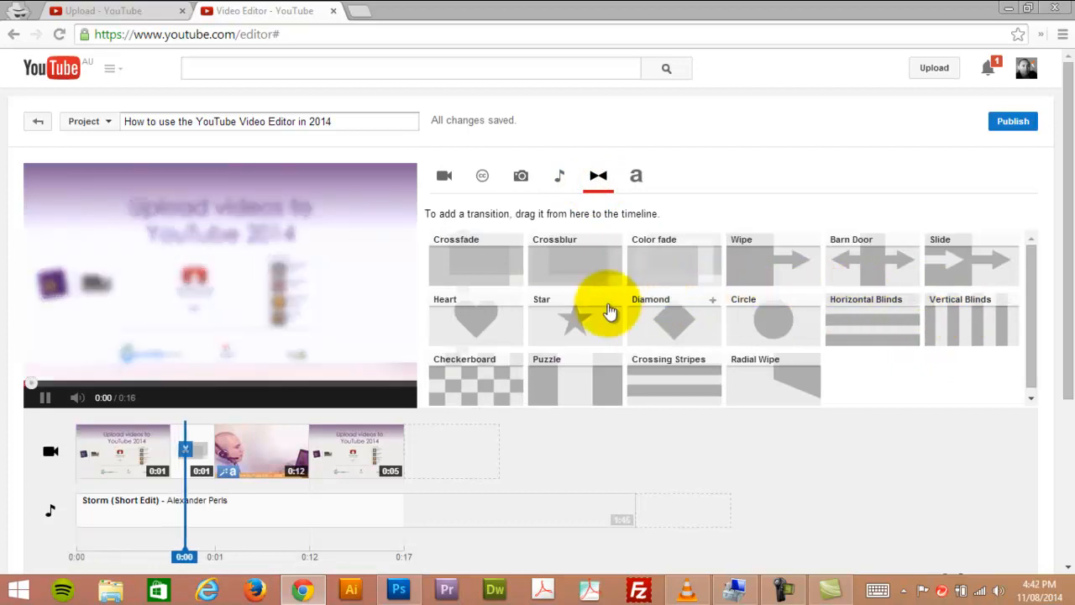
left_click_drag(679, 269, 305, 439)
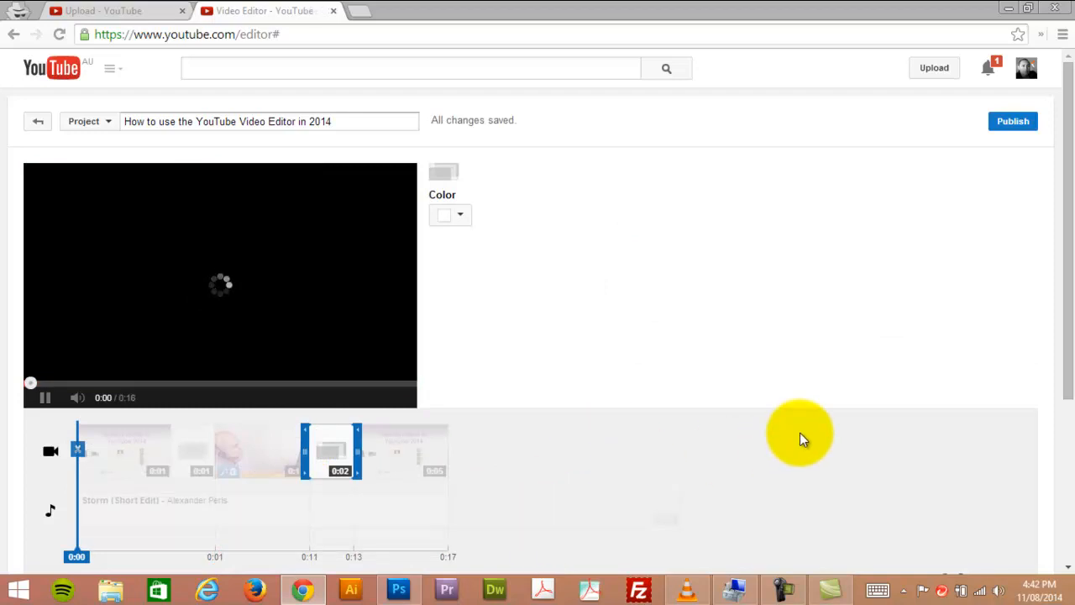
left_click(461, 216)
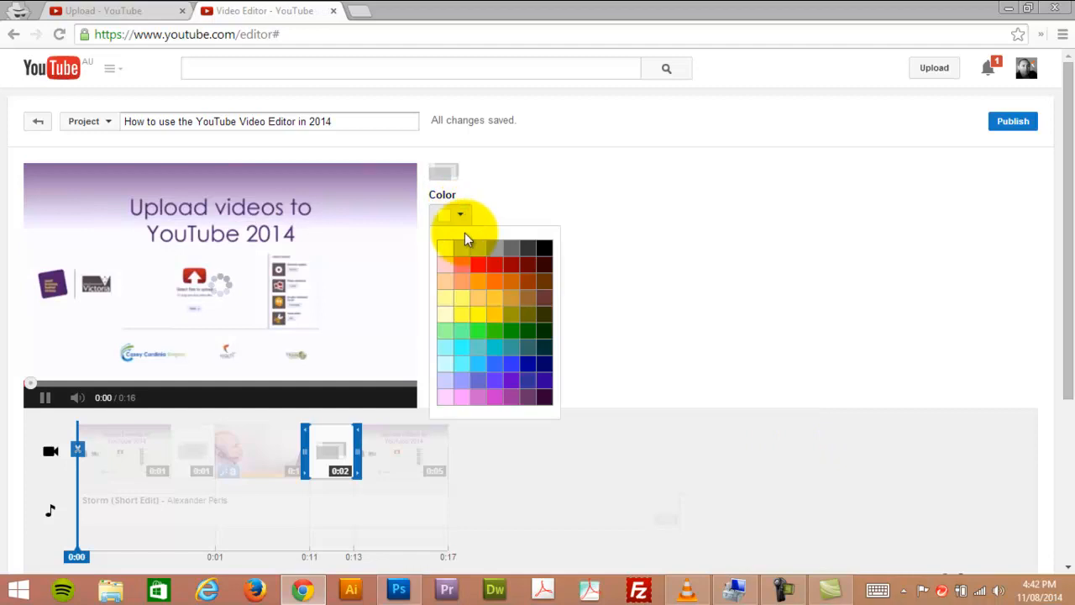
left_click(494, 281)
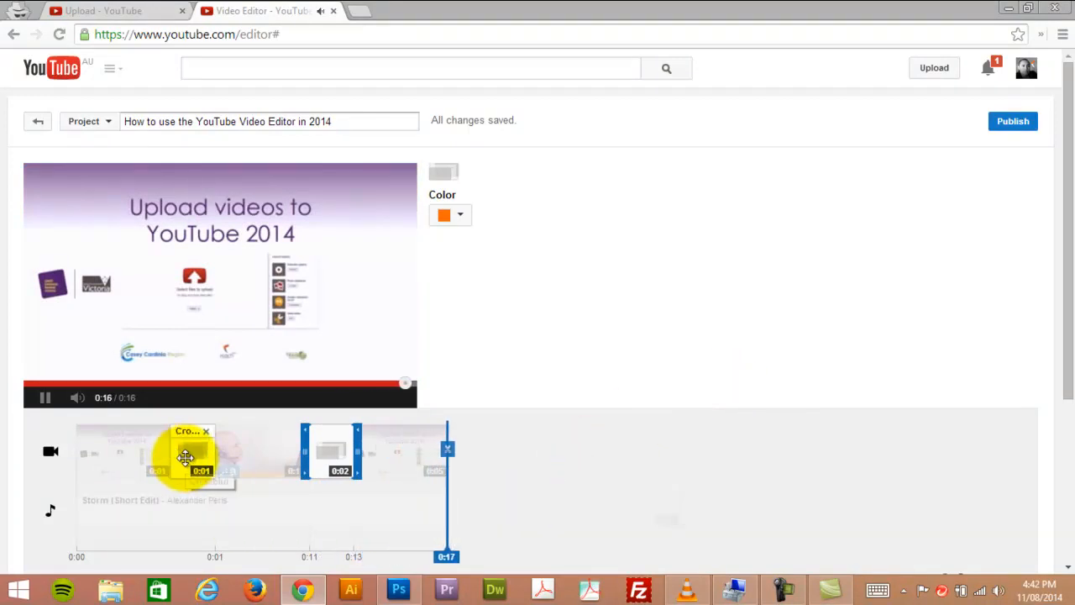
Shorten the Crossblur transition after the opening photo to 0.7 seconds.
left_click(210, 452)
left_click_drag(222, 454, 192, 451)
left_click(45, 403)
left_click(204, 446)
left_click_drag(226, 454, 206, 453)
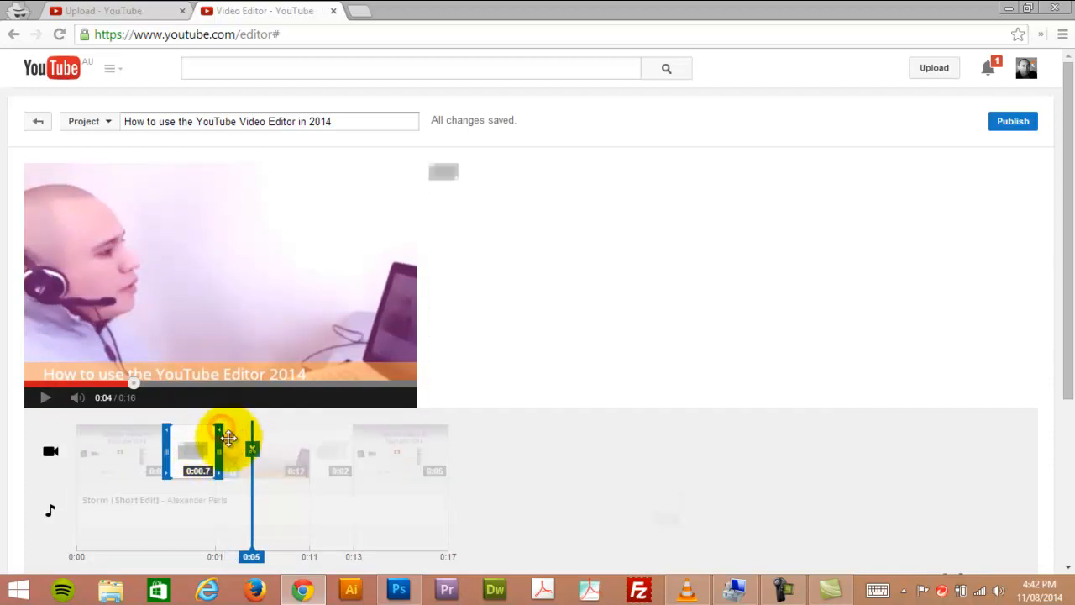
Lengthen the Crossblur transition to one second and open the opening photo's editing options to preview it.
left_click_drag(221, 455, 250, 461)
left_click_drag(169, 451, 130, 462)
mouse_move(287, 451)
left_mouse_down()
mouse_move(273, 452)
mouse_move(301, 453)
left_mouse_up()
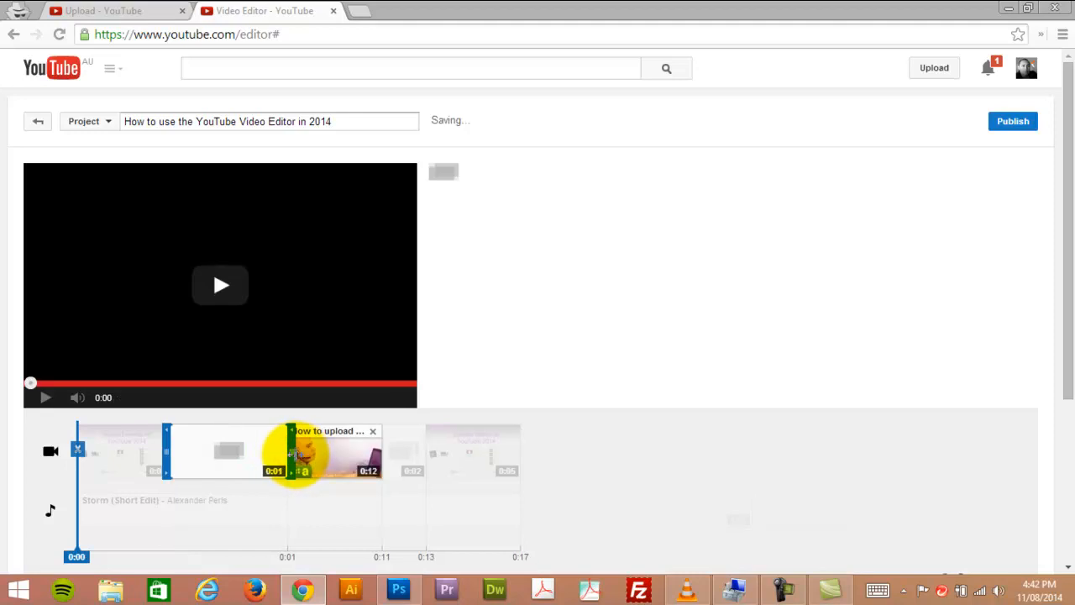
left_click(133, 454)
left_click(45, 398)
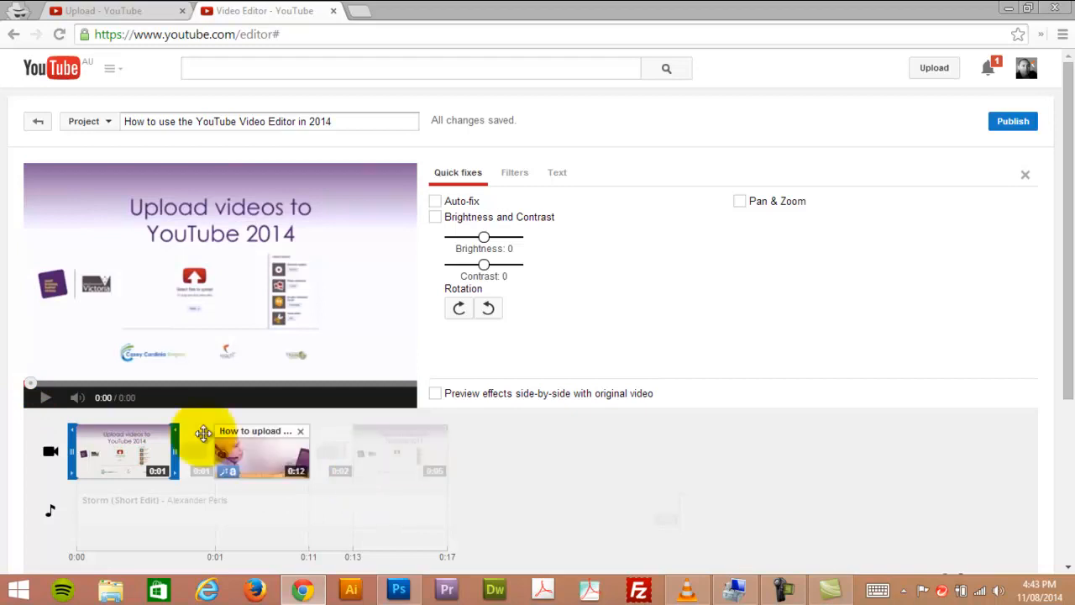
Preview the opening photo and play the project through the Color fade transition, pausing at the closing photo.
left_click(35, 398)
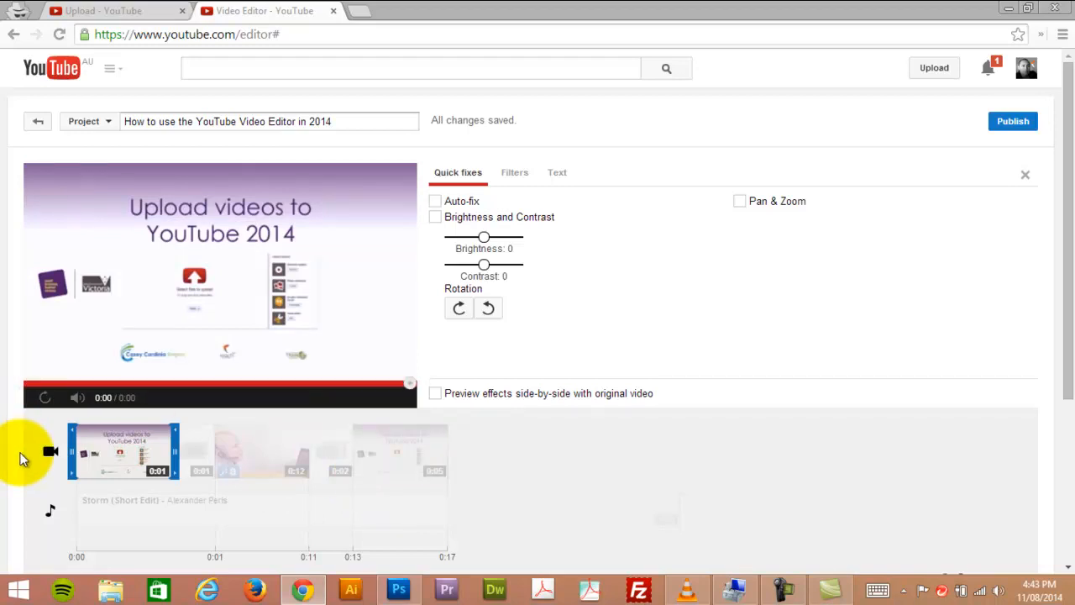
left_click(115, 540)
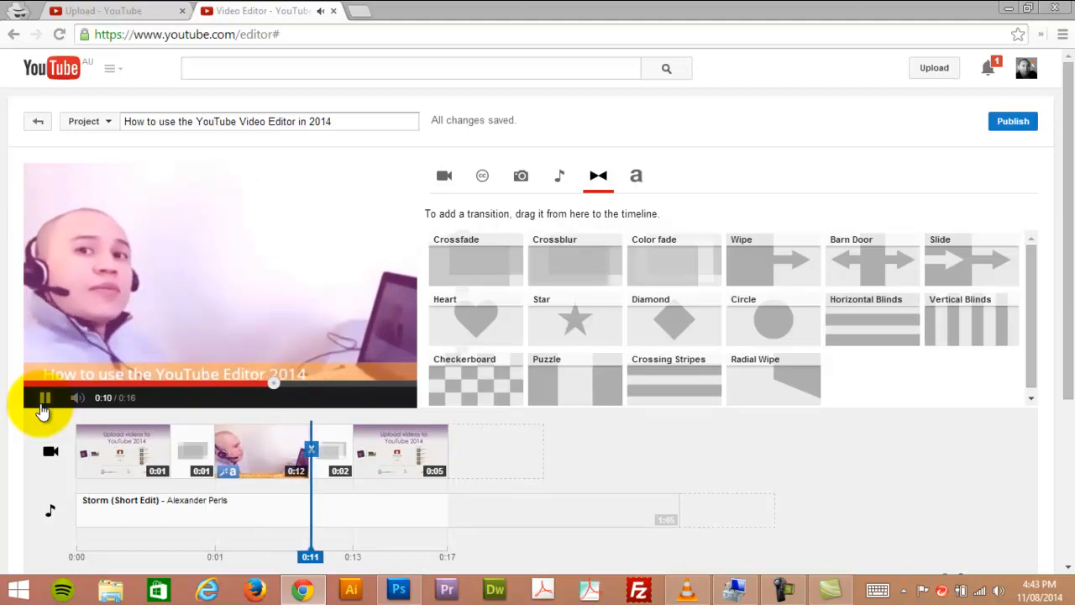
left_click(42, 408)
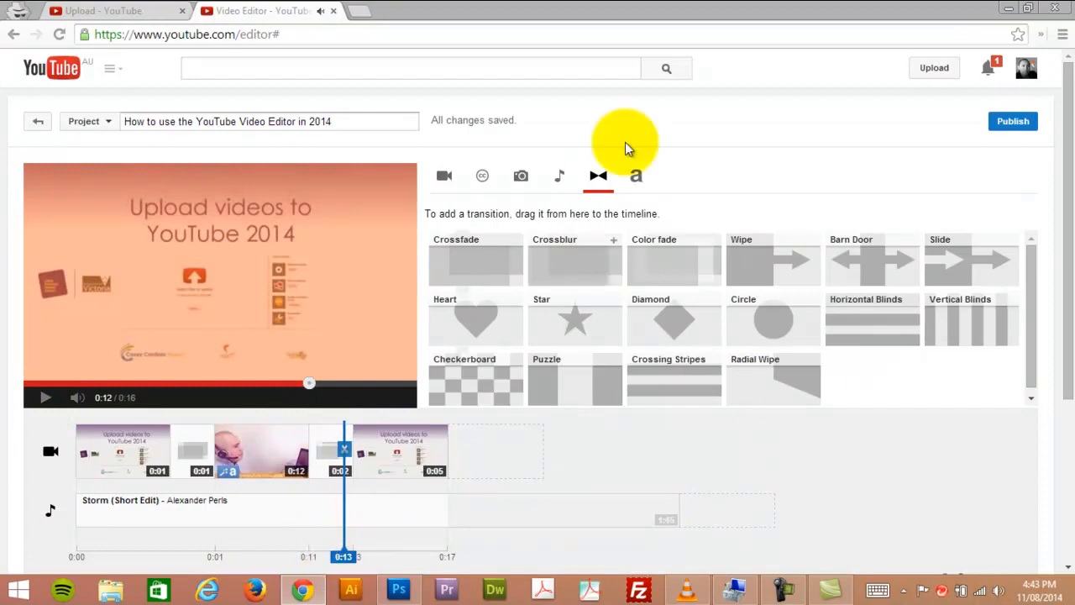
Add a Zoom title between the Color fade transition and the closing photo, with an orange background.
left_click(638, 199)
left_click_drag(635, 180, 454, 375)
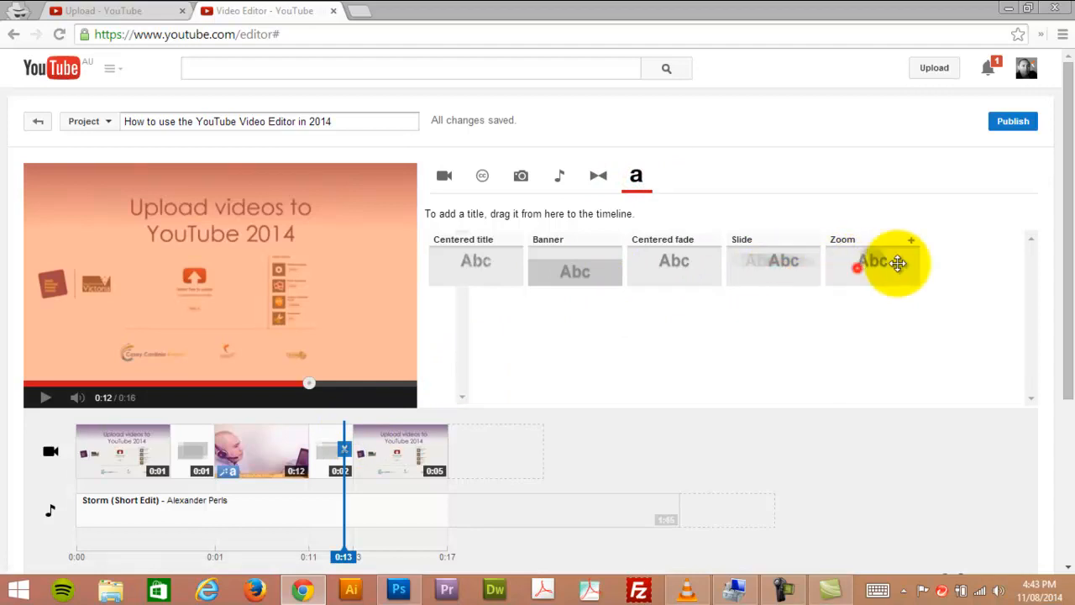
left_click_drag(881, 266, 361, 443)
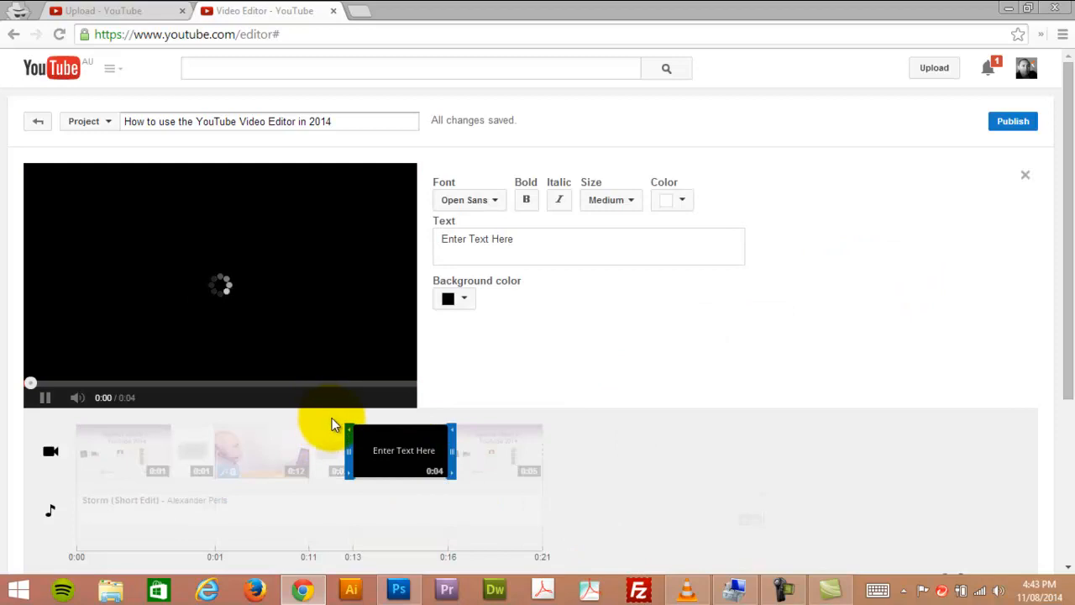
left_click(465, 298)
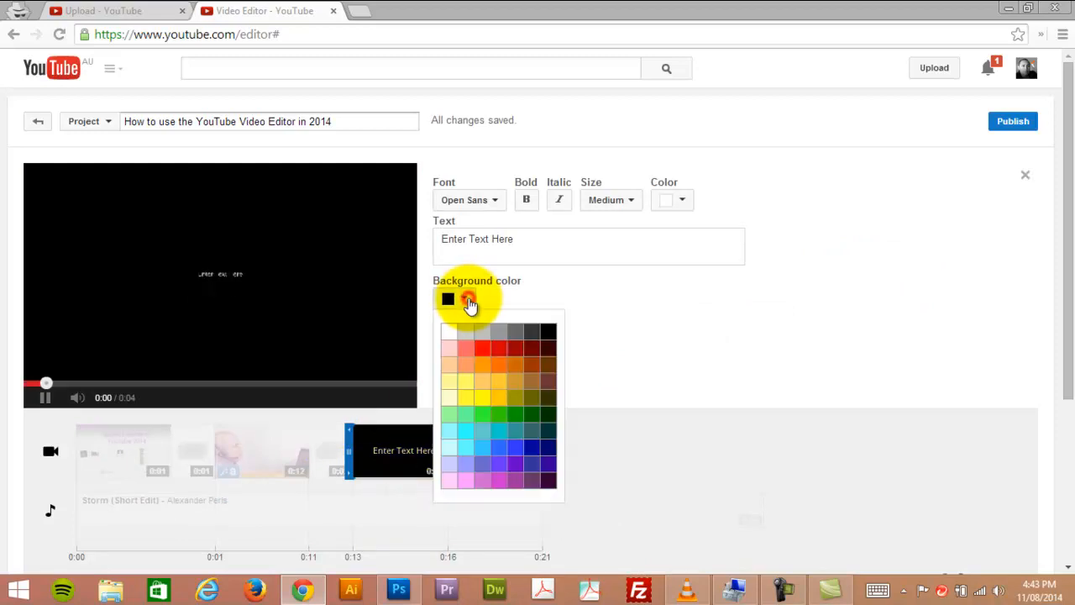
left_click(496, 365)
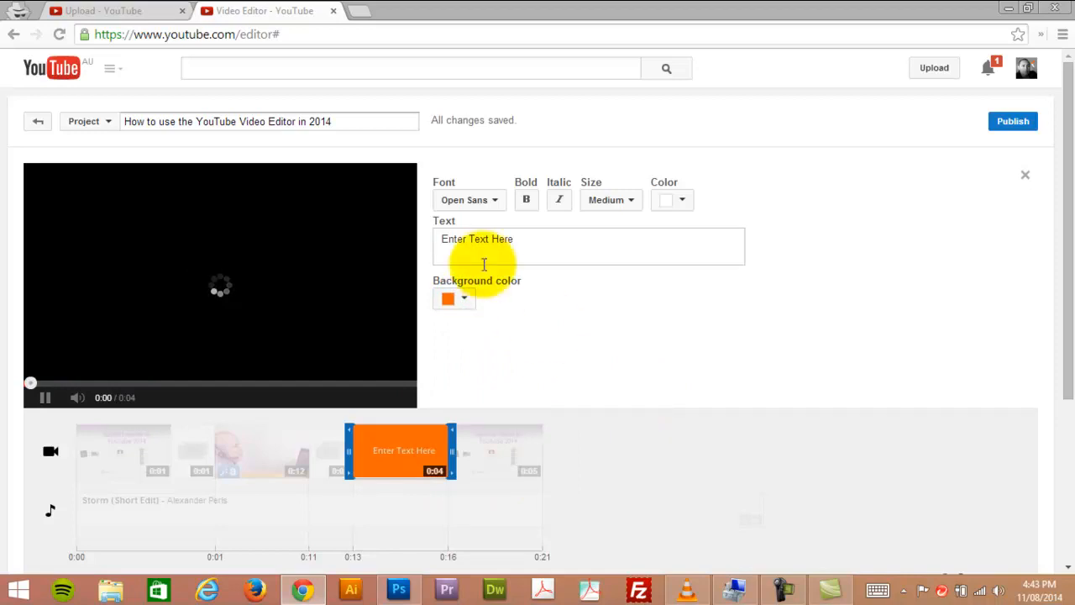
left_click(365, 12)
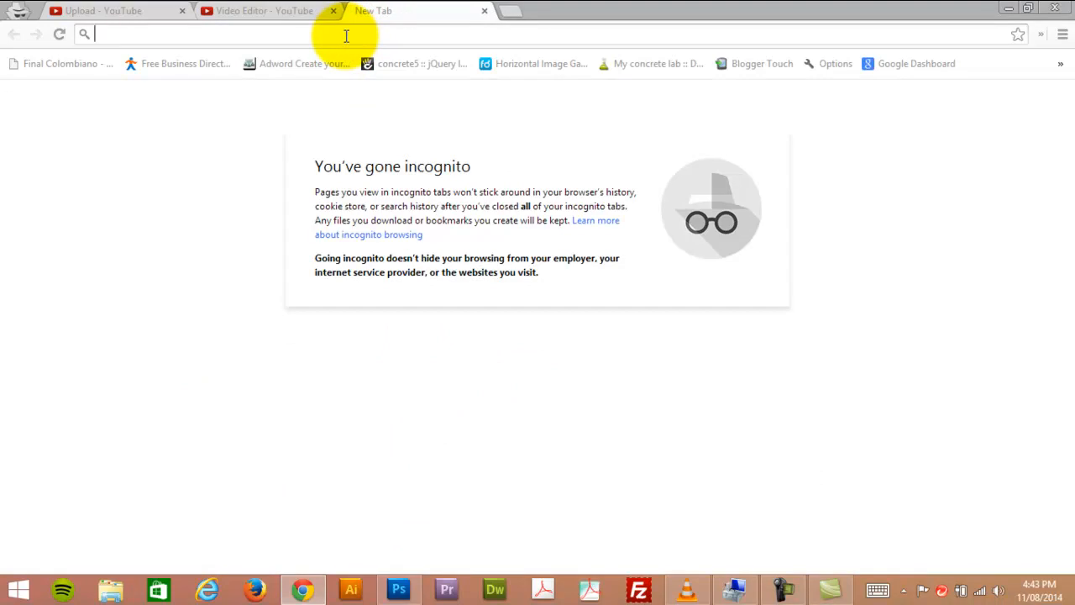
type("www.")
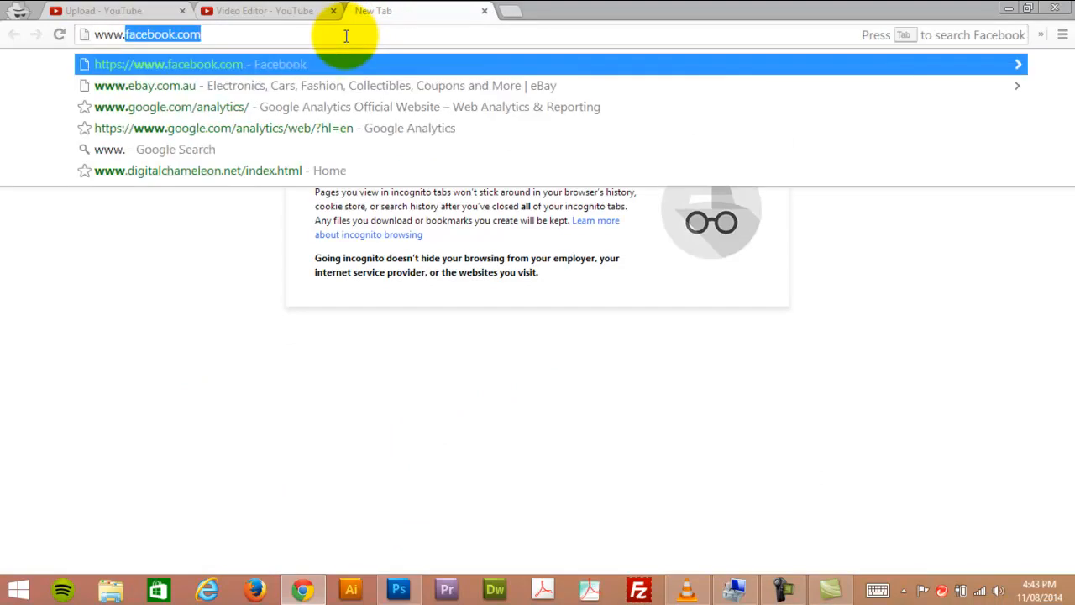
type("rea")
key("End")
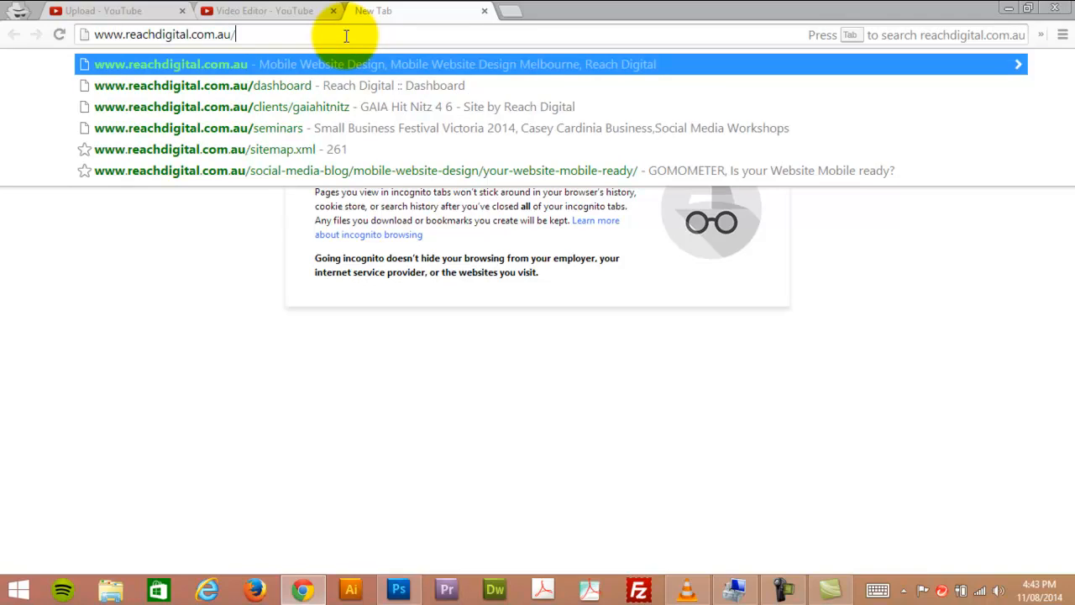
type("/se")
key("Return")
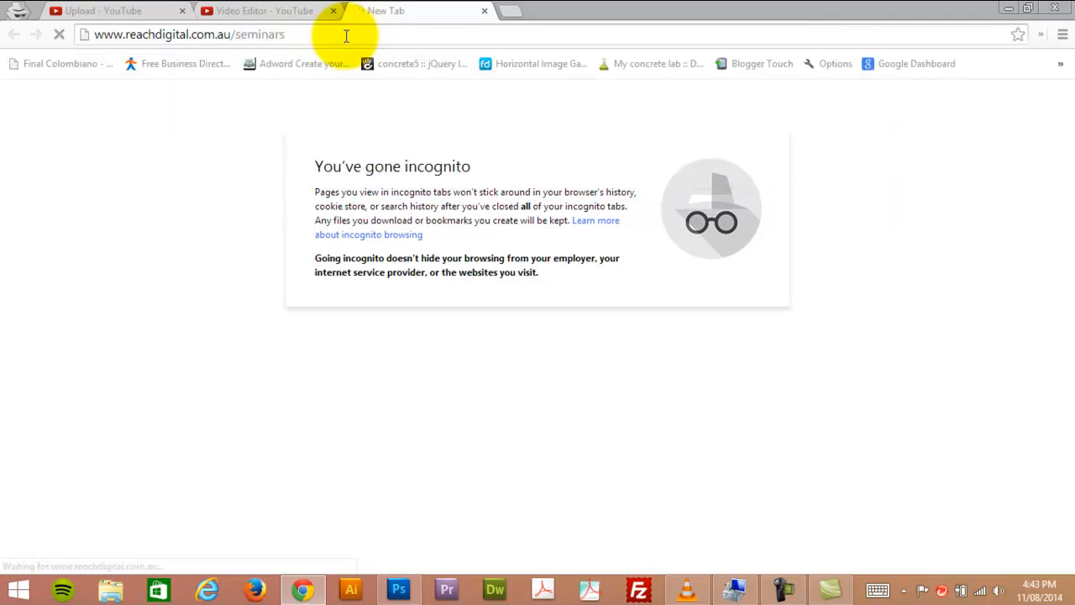
left_click(345, 35)
key("ctrl+c")
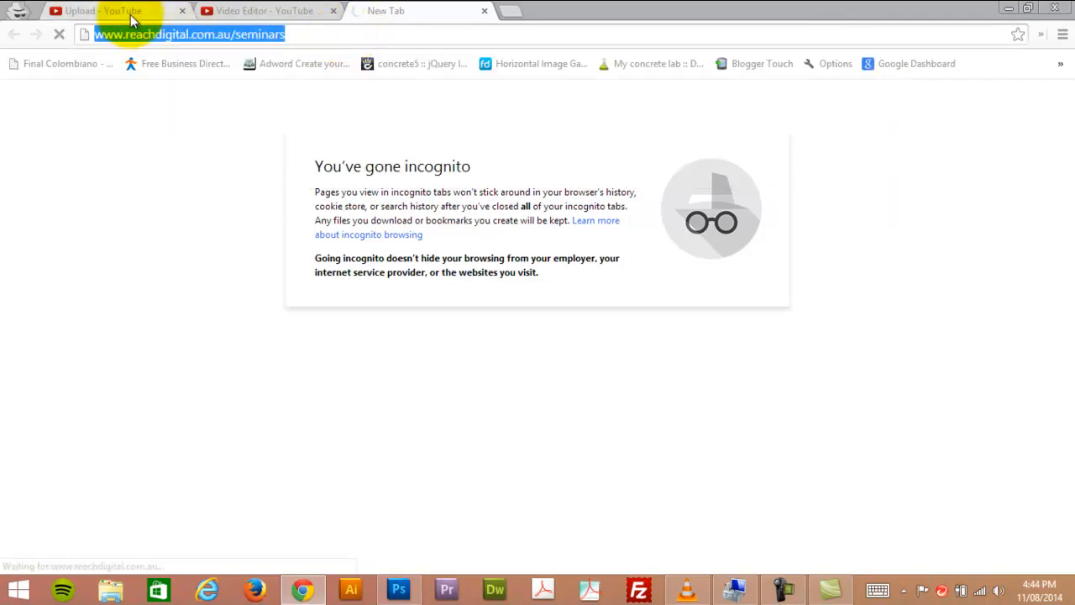
left_click(243, 12)
left_click_drag(538, 239, 342, 245)
type("For mo")
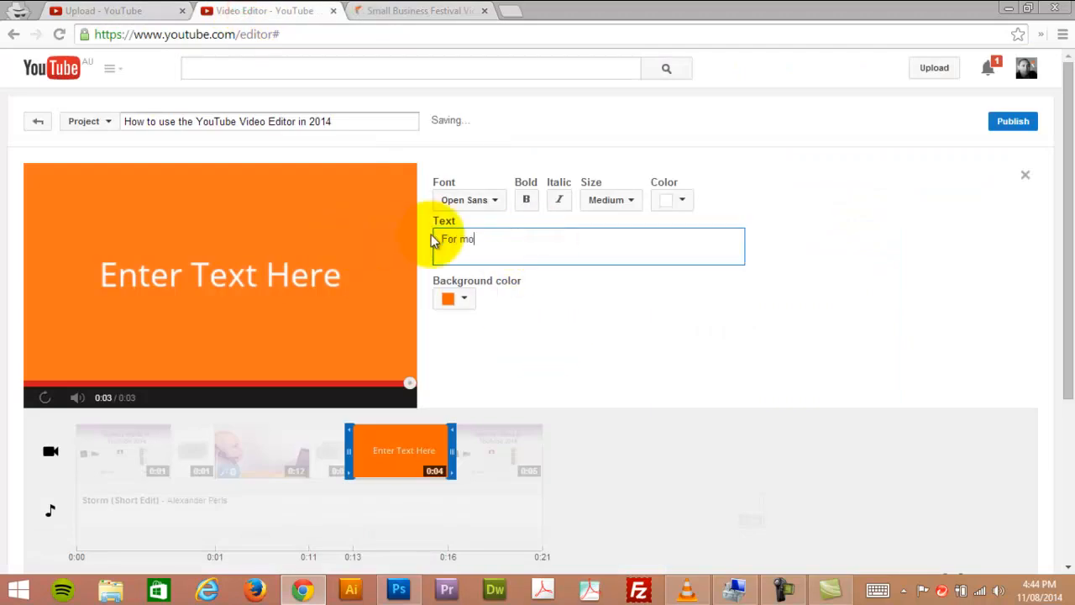
type("re in")
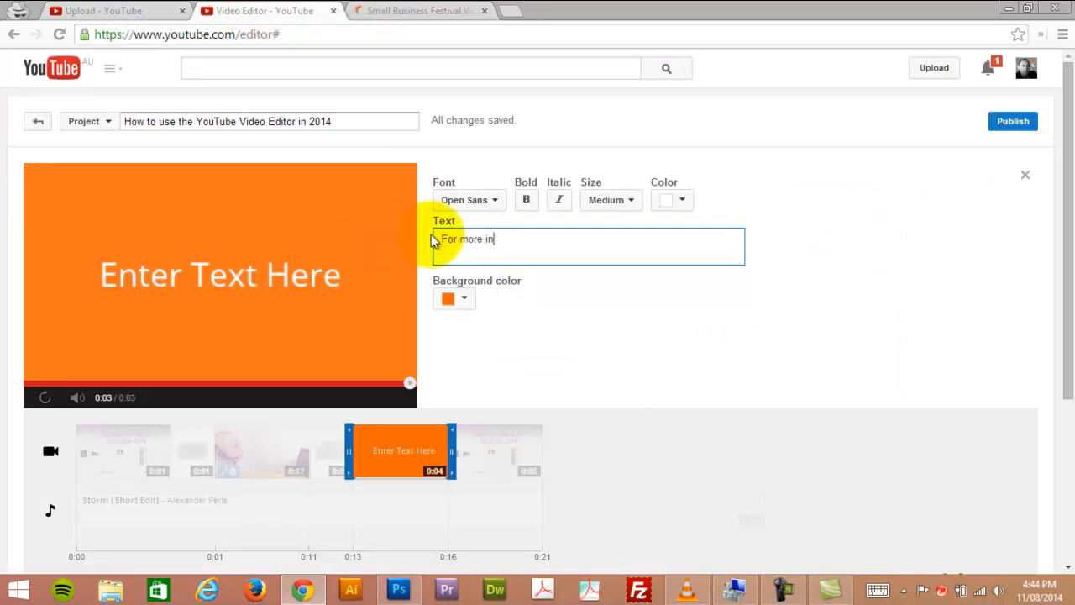
type("formation goto")
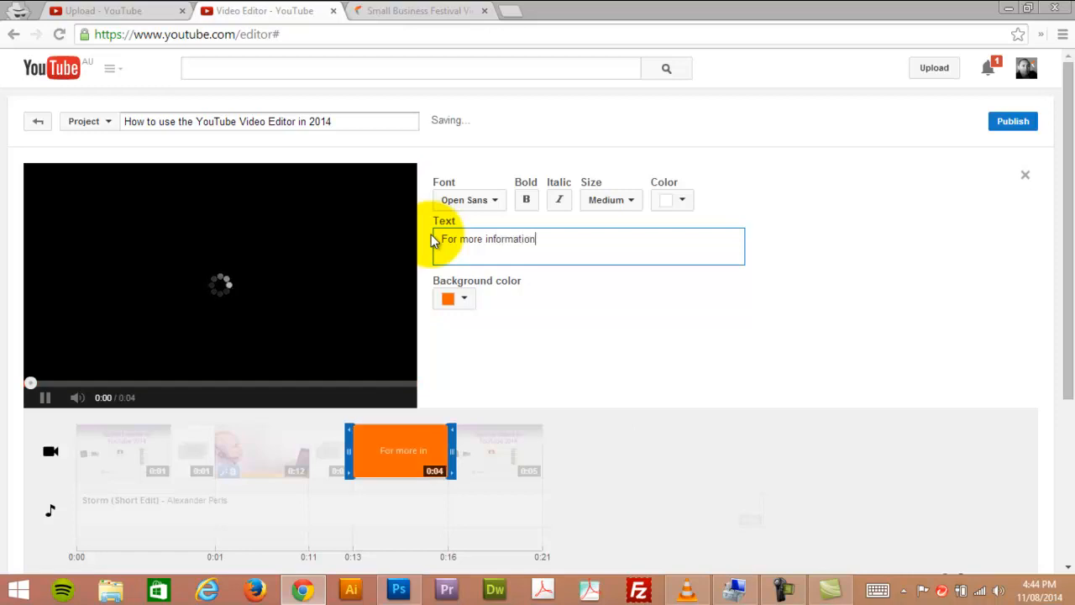
key("BackSpace")
key("BackSpace")
type("to")
key("ctrl+v")
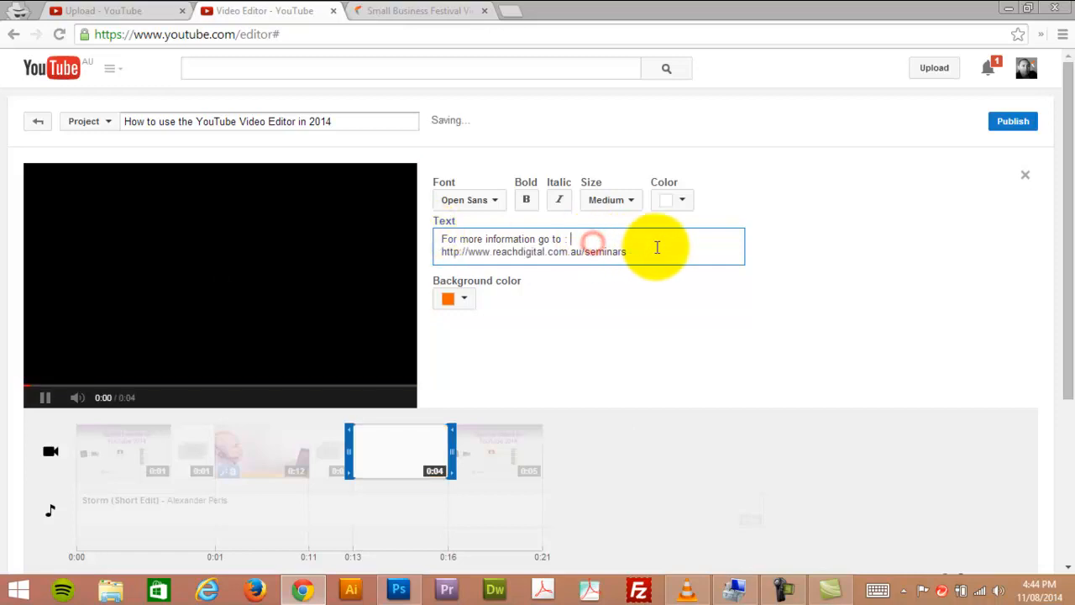
Change the title's font to Glegoo.
left_click(495, 200)
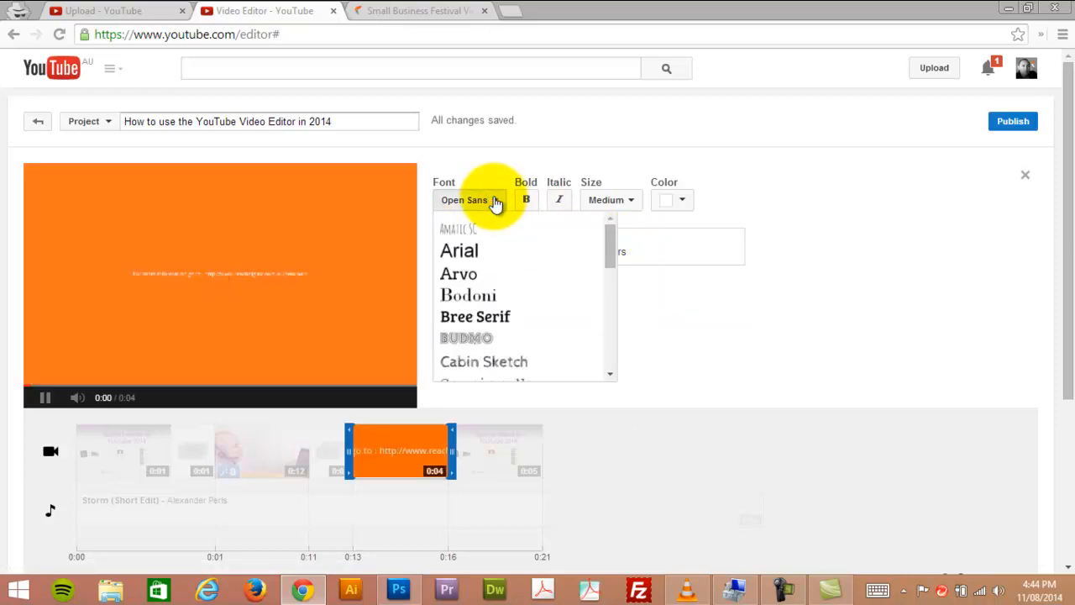
left_click_drag(608, 242, 608, 284)
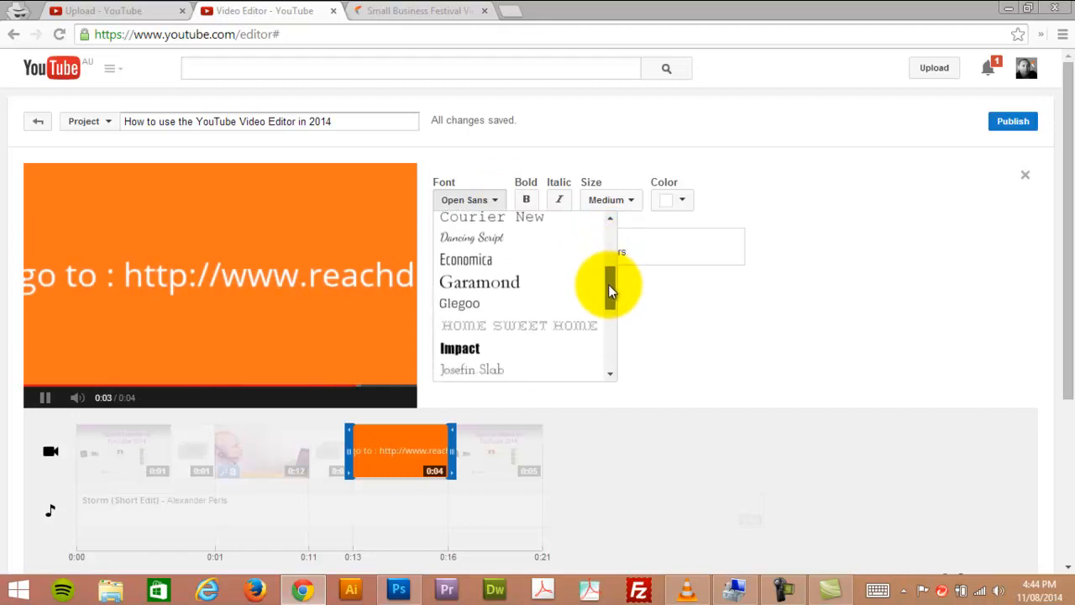
left_click(471, 305)
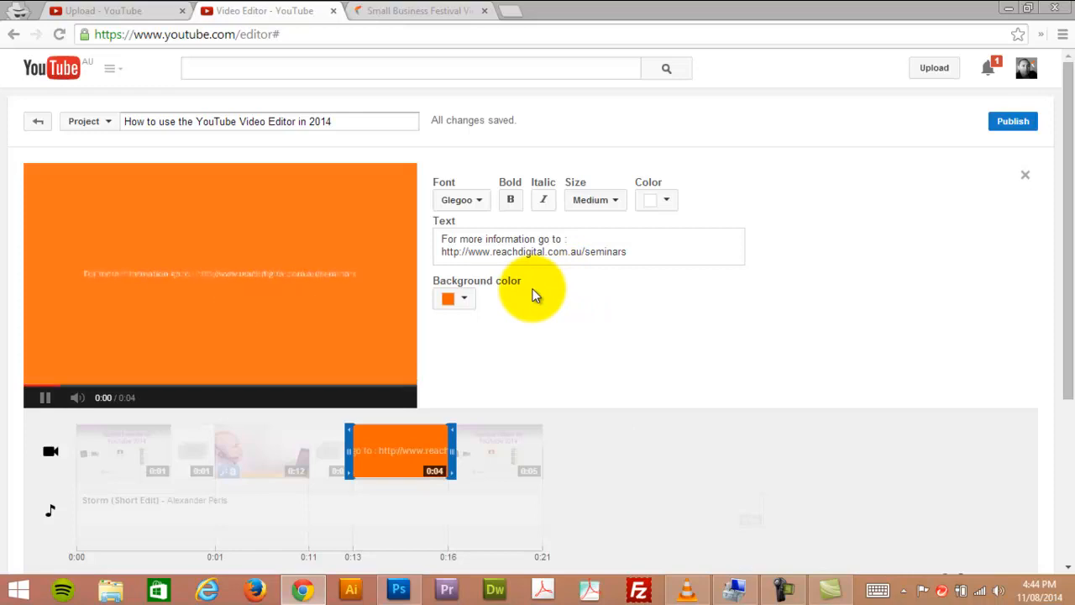
Try the X-Small and XX-Small sizes on the title text, and return it to X-Small.
left_click_drag(640, 251, 416, 241)
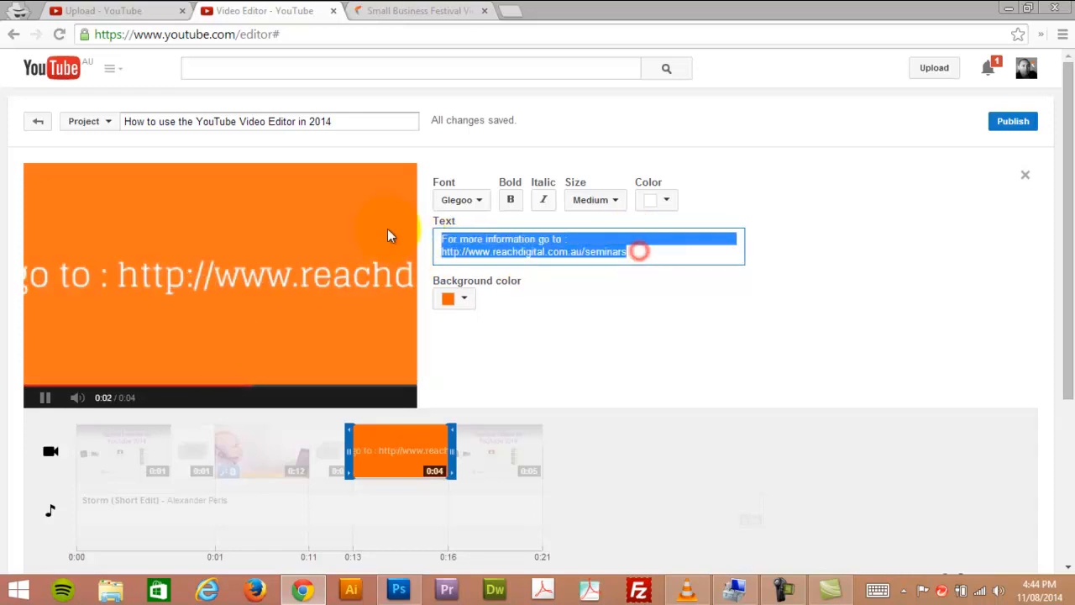
left_click(611, 201)
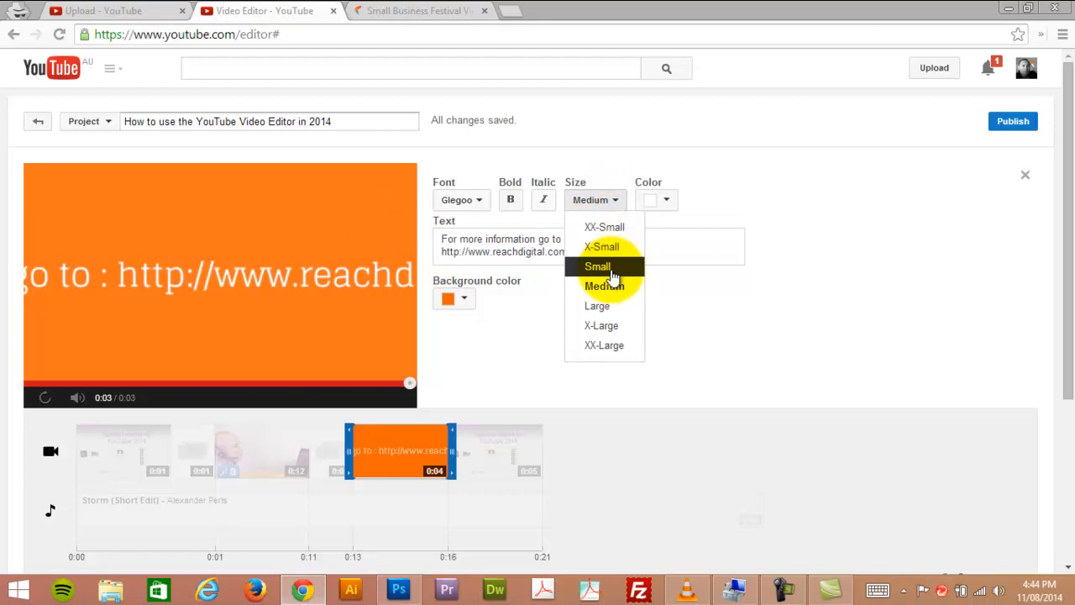
left_click(614, 247)
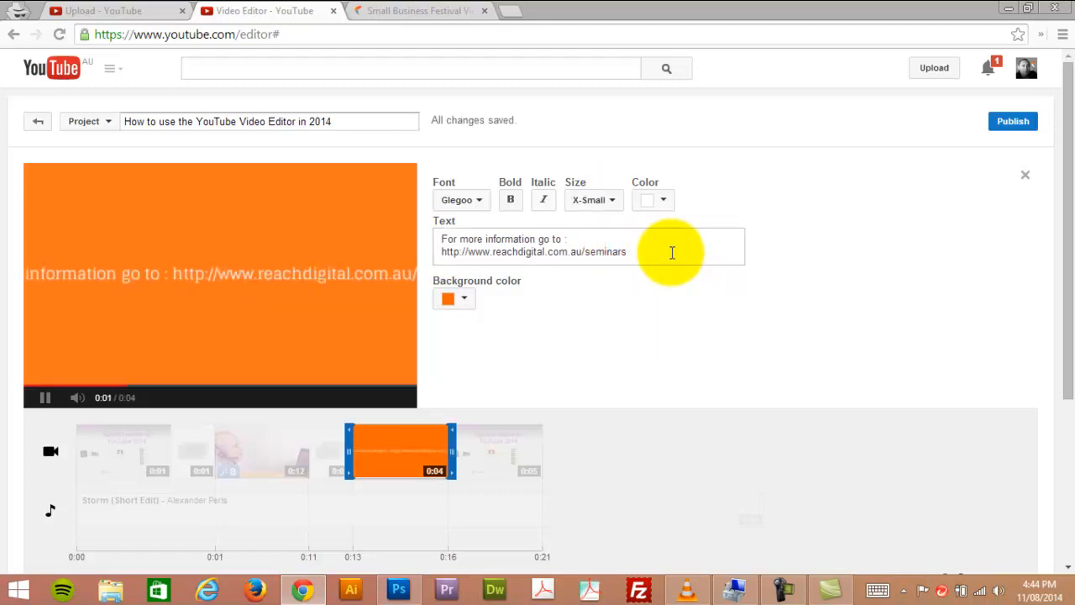
triple_click(661, 257)
left_click(595, 200)
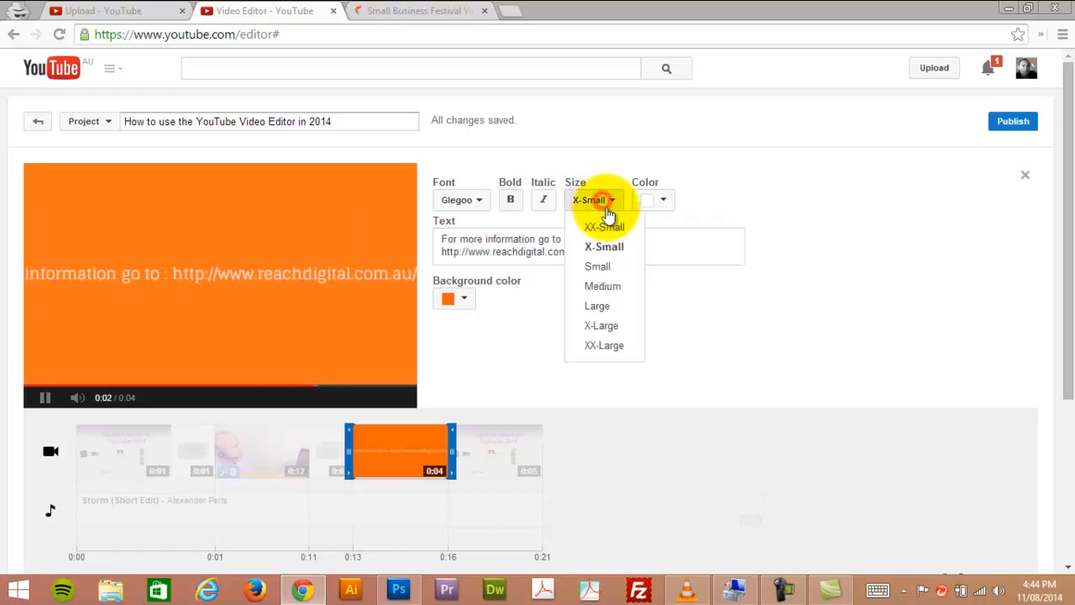
left_click(605, 227)
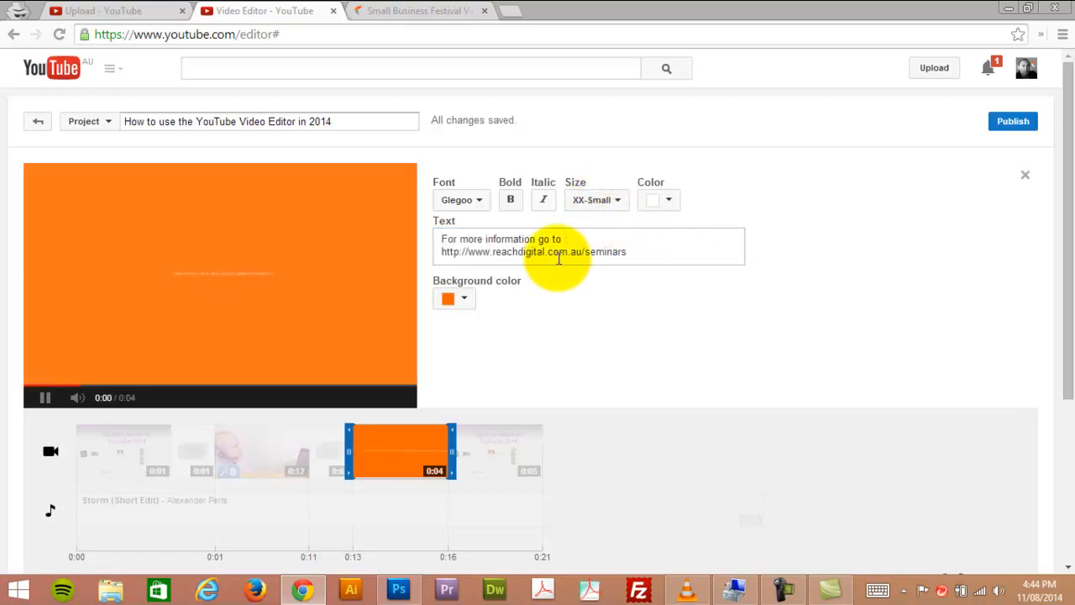
left_click(603, 201)
left_click(609, 245)
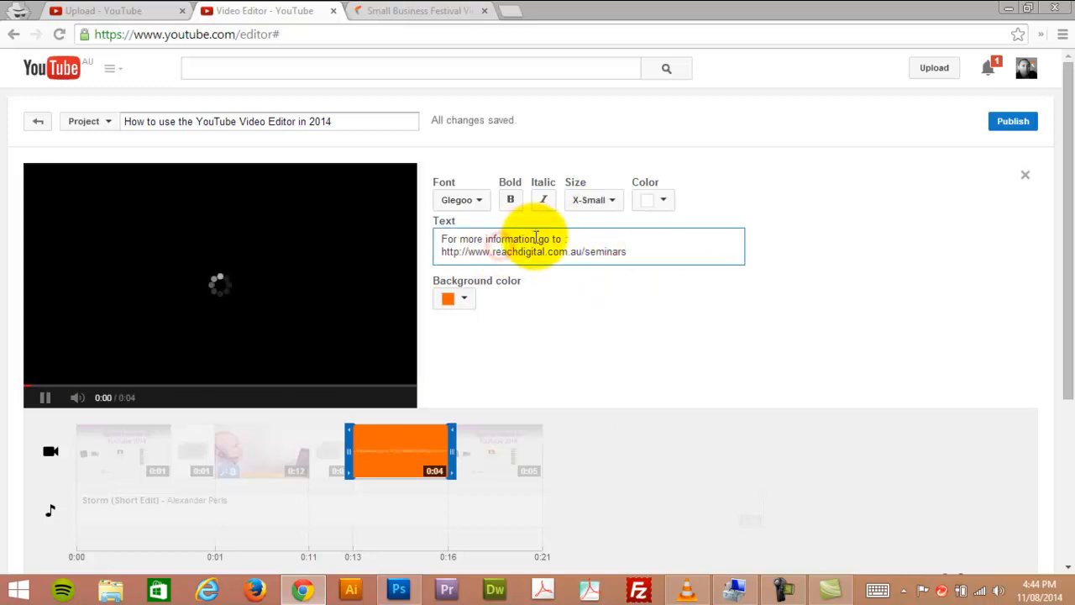
left_click(535, 238)
key("BackSpace")
key("BackSpace")
key("BackSpace")
key("BackSpace")
key("BackSpace")
key("BackSpace")
key("BackSpace")
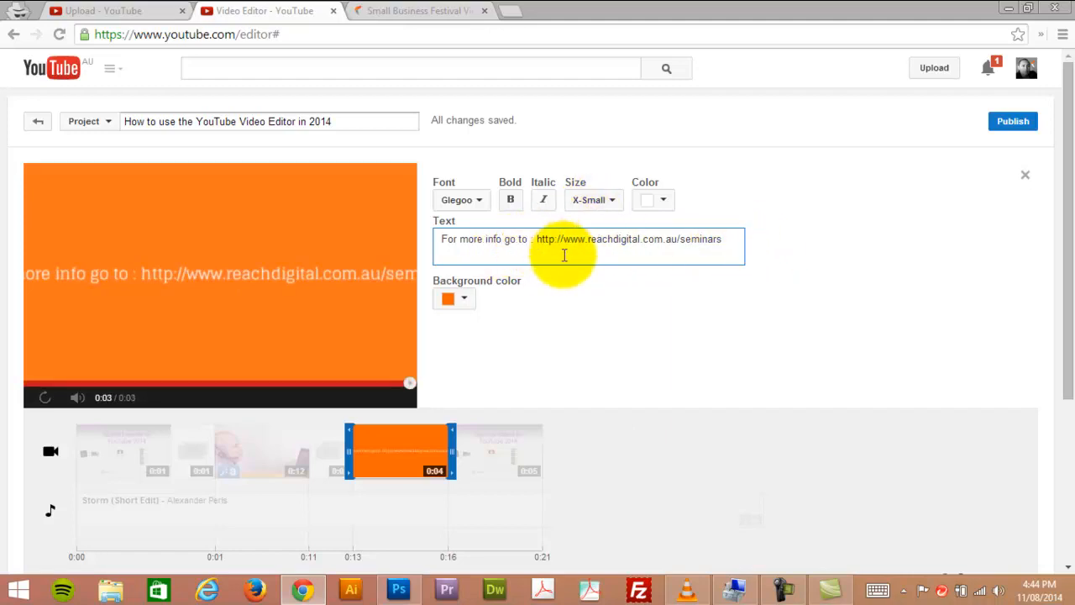
left_click(532, 239)
key("BackSpace")
key("BackSpace")
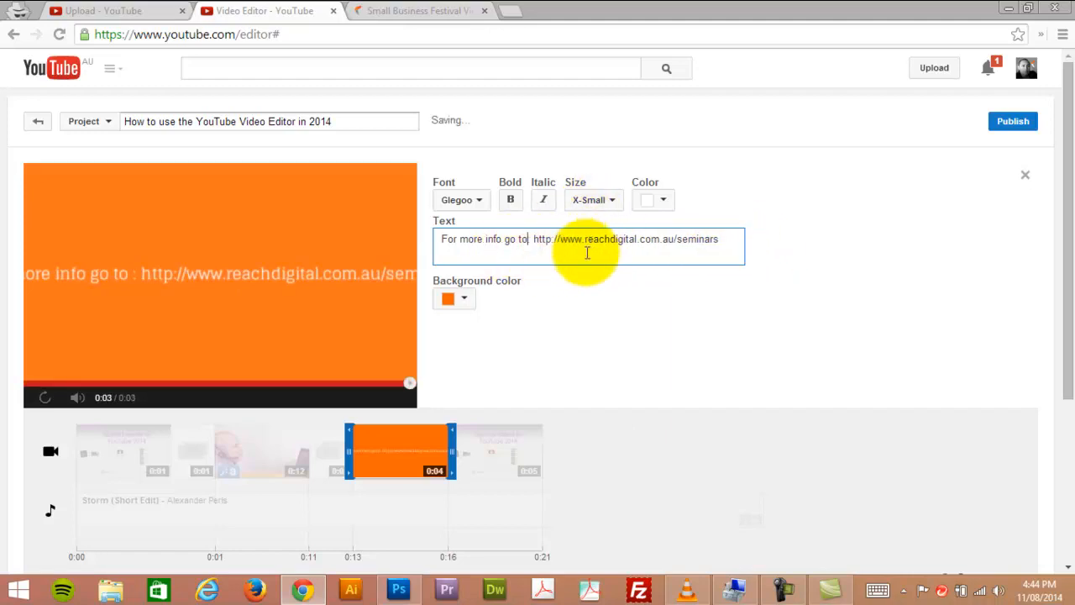
type(":")
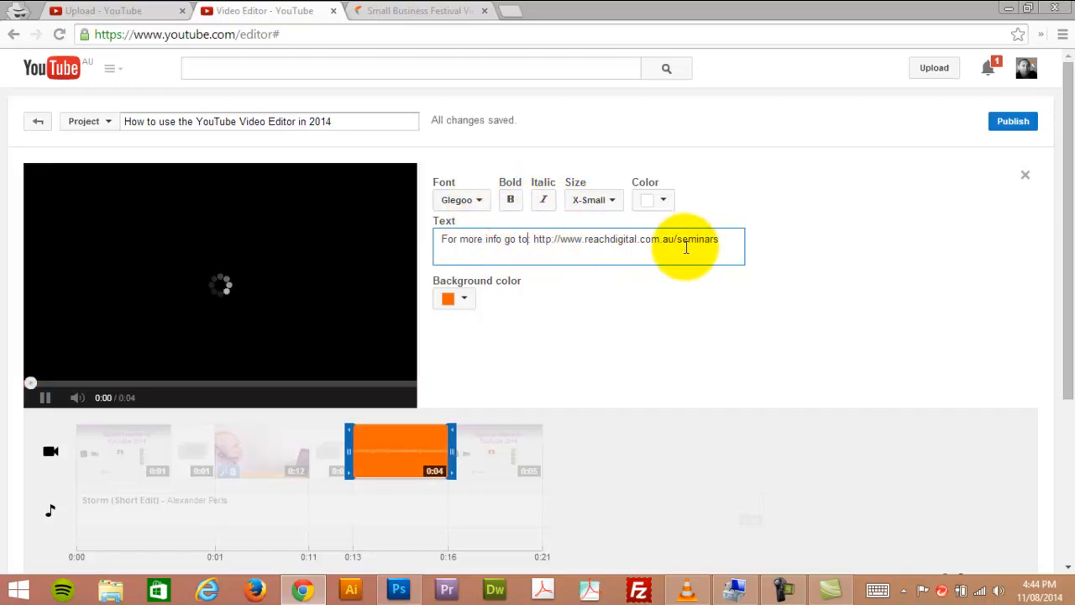
Set the title text size to XX-Small and close the title's editing options.
left_click_drag(723, 241, 393, 249)
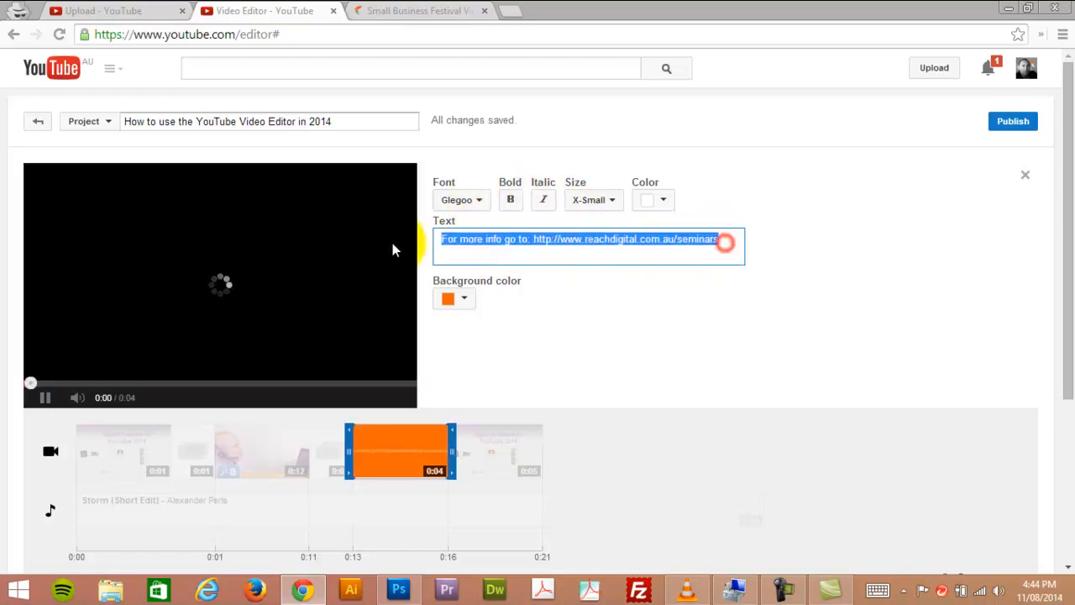
left_click(612, 200)
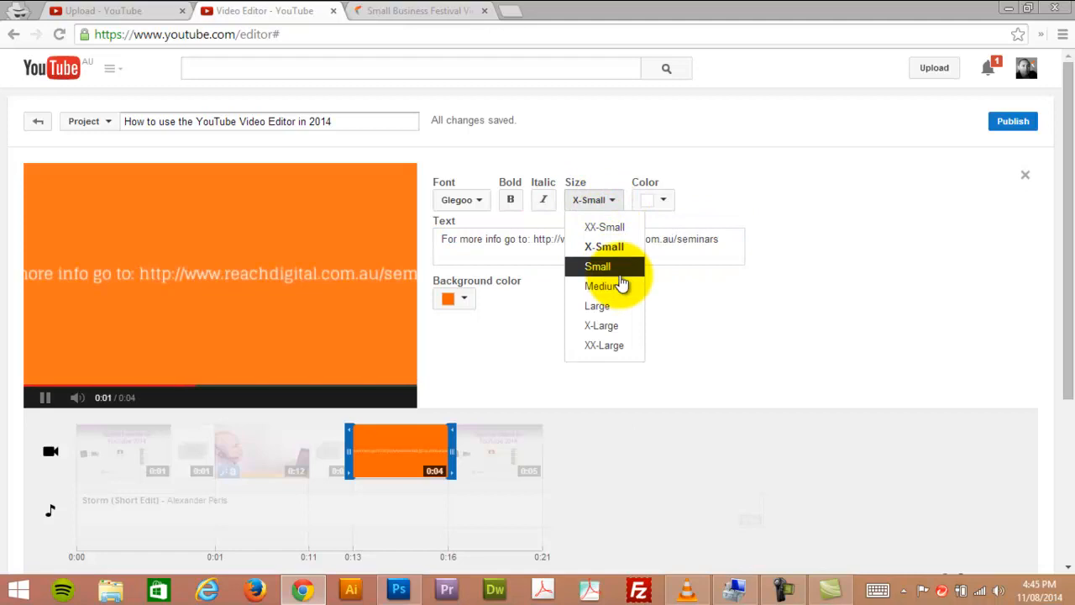
left_click(619, 236)
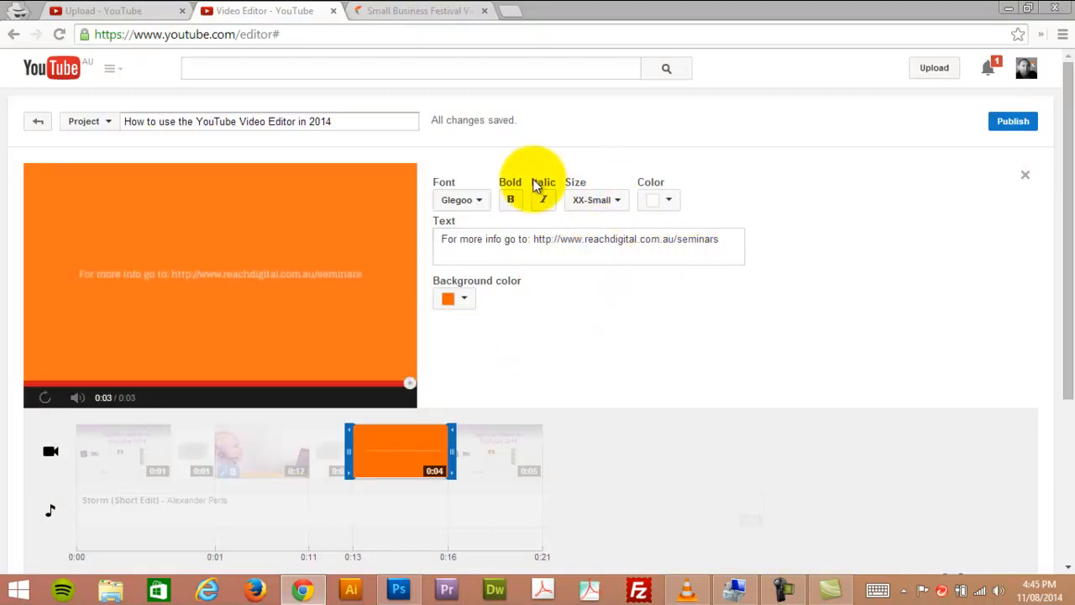
left_click(1026, 176)
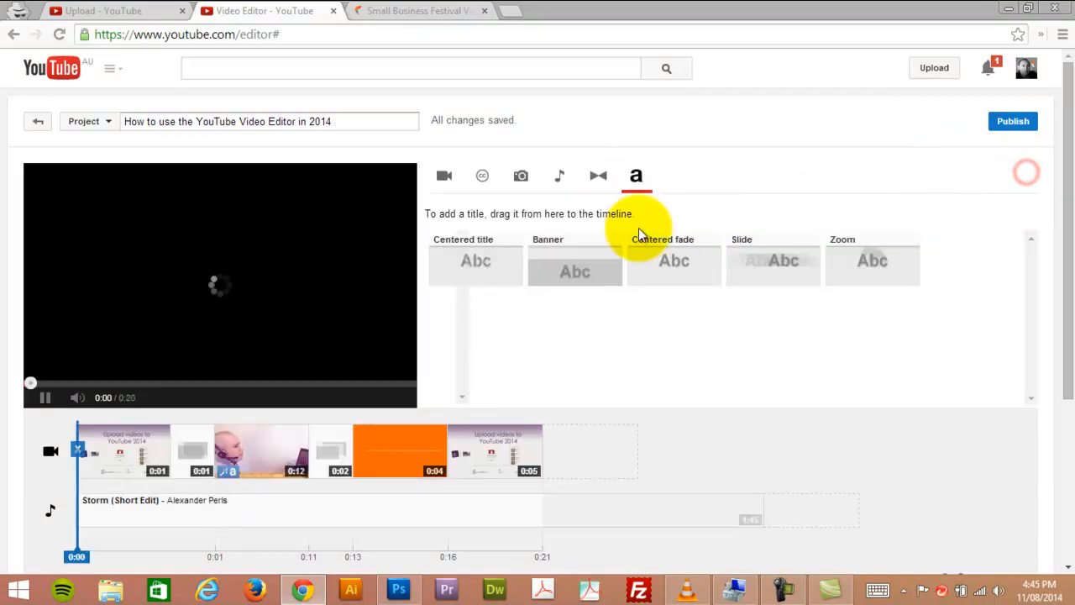
Add a Crossfade transition between the orange title and the closing photo.
left_click(598, 176)
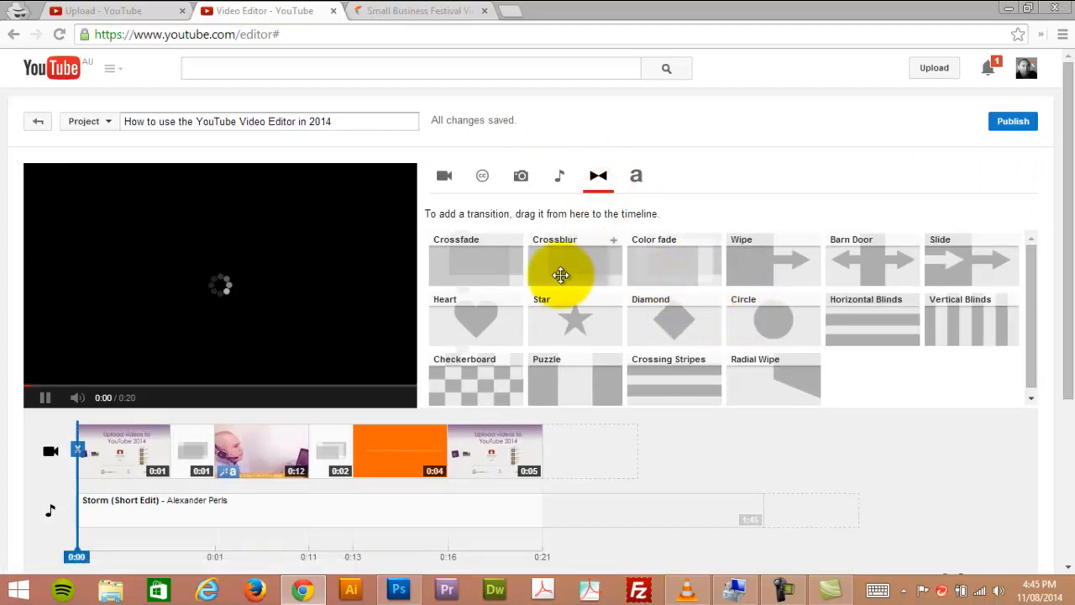
left_click_drag(475, 265, 458, 438)
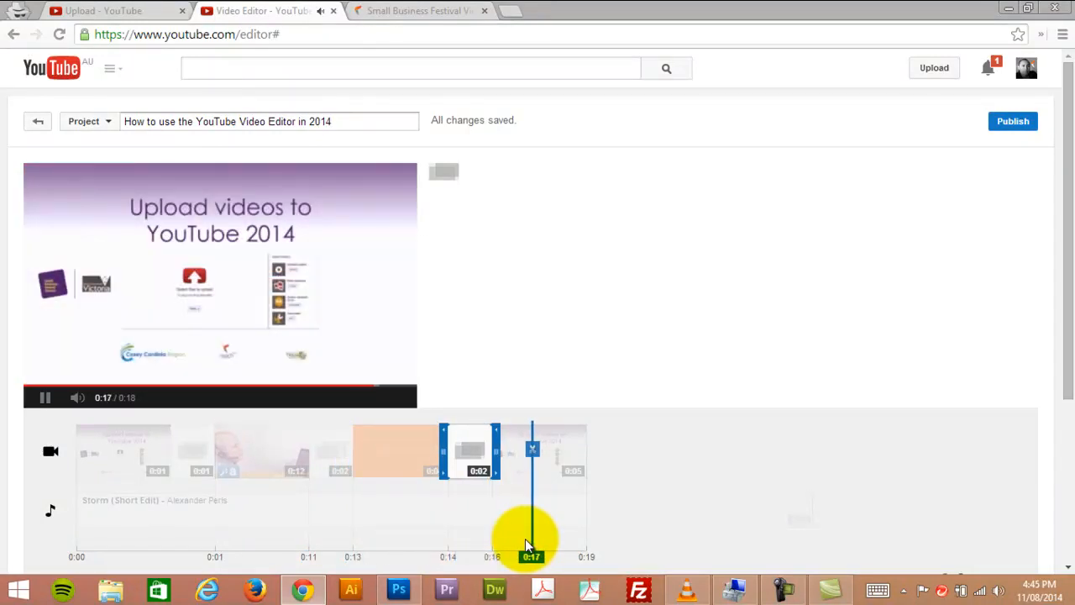
Lengthen the opening photo on the timeline to about 16 seconds.
left_click(126, 455)
left_click_drag(172, 455, 199, 452)
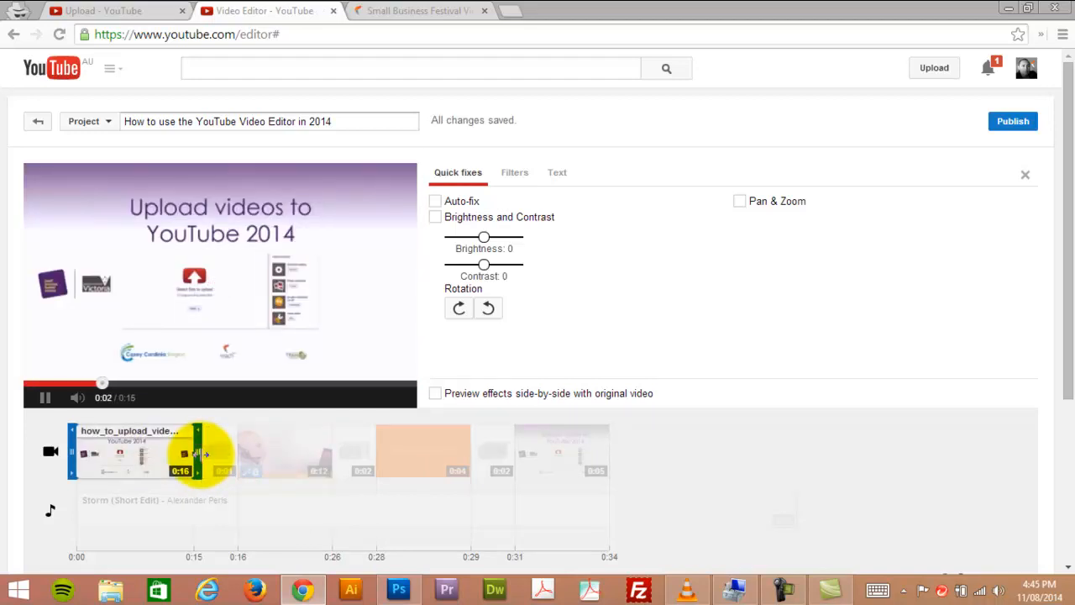
Shorten the opening photo on the timeline to about 4 seconds.
left_click_drag(199, 453, 114, 458)
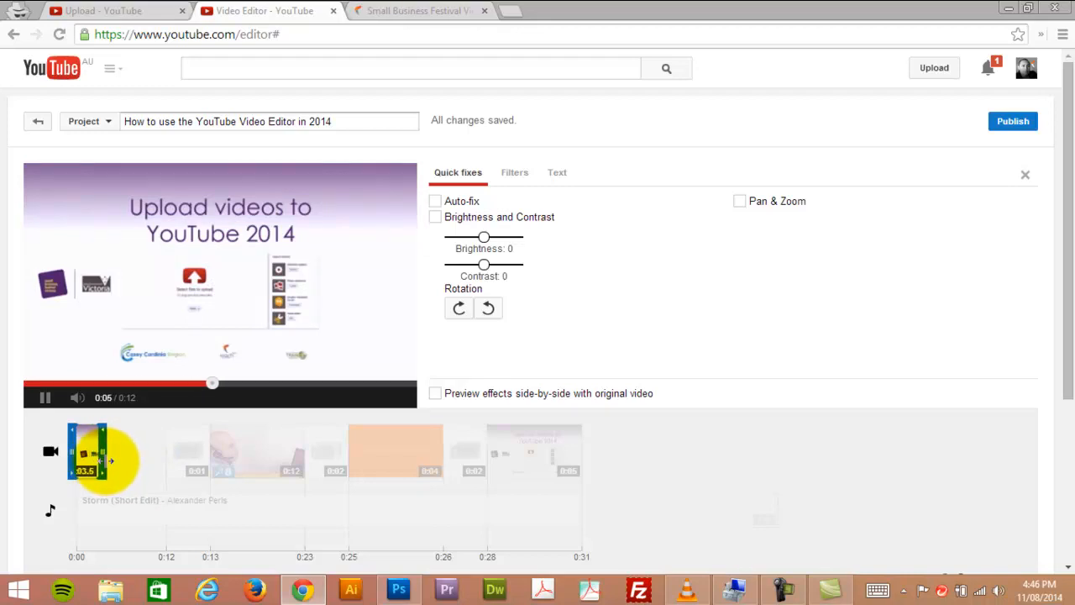
left_click_drag(106, 461, 106, 464)
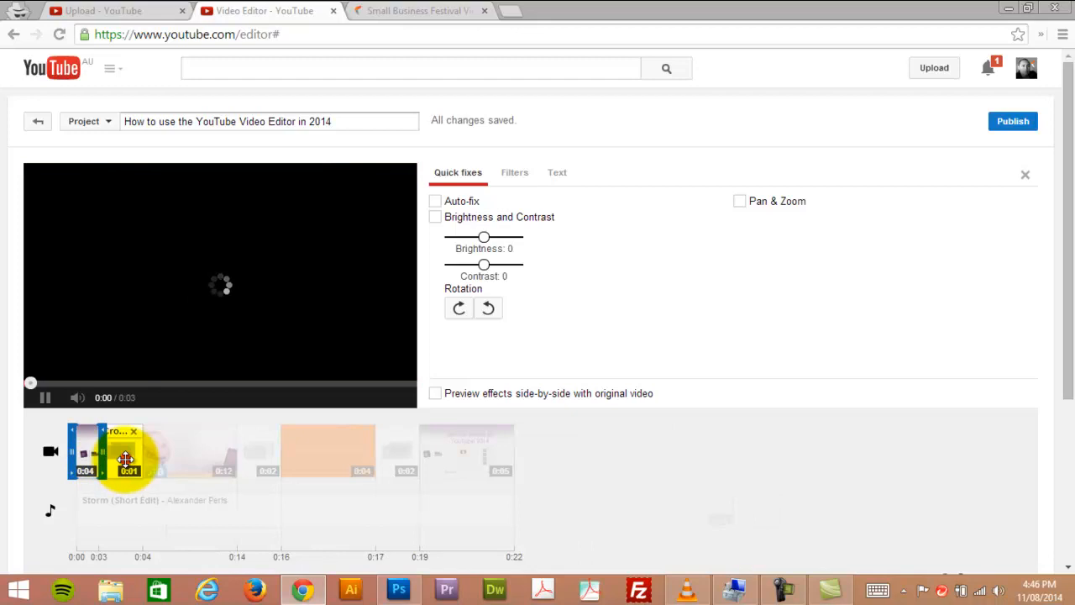
left_click(123, 458)
left_click(119, 458)
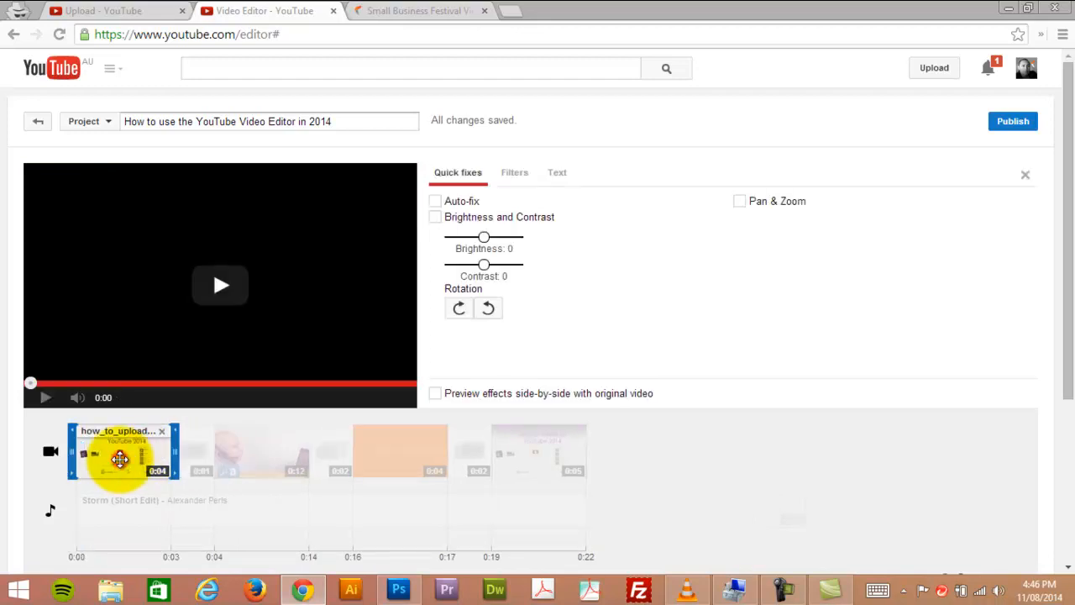
Lengthen the transition after the opening photo to about 3 seconds and play the project preview.
left_click(192, 455)
left_click_drag(220, 451, 237, 454)
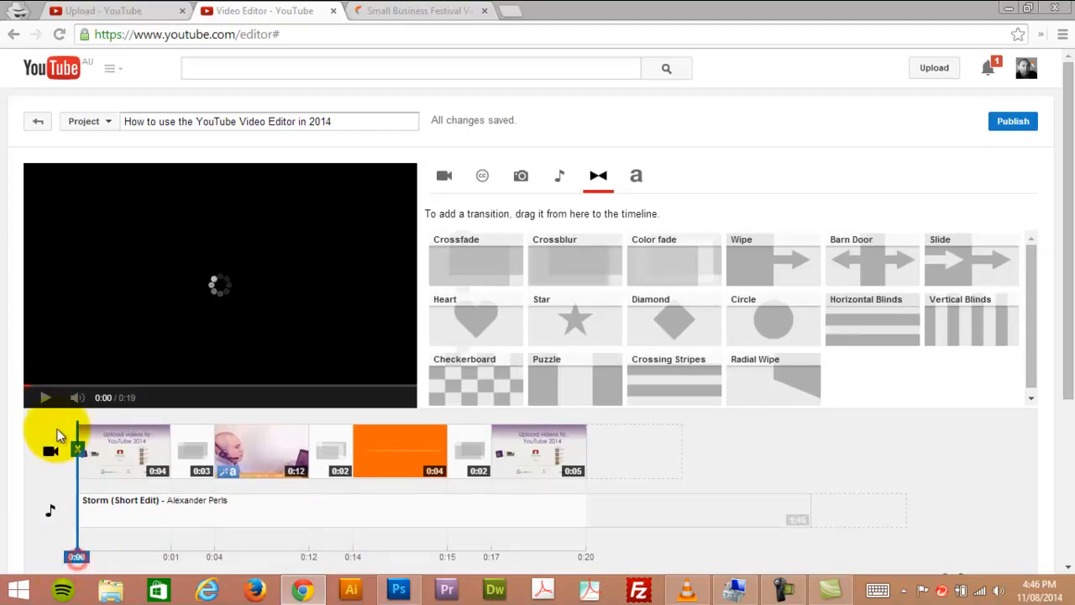
left_click(44, 397)
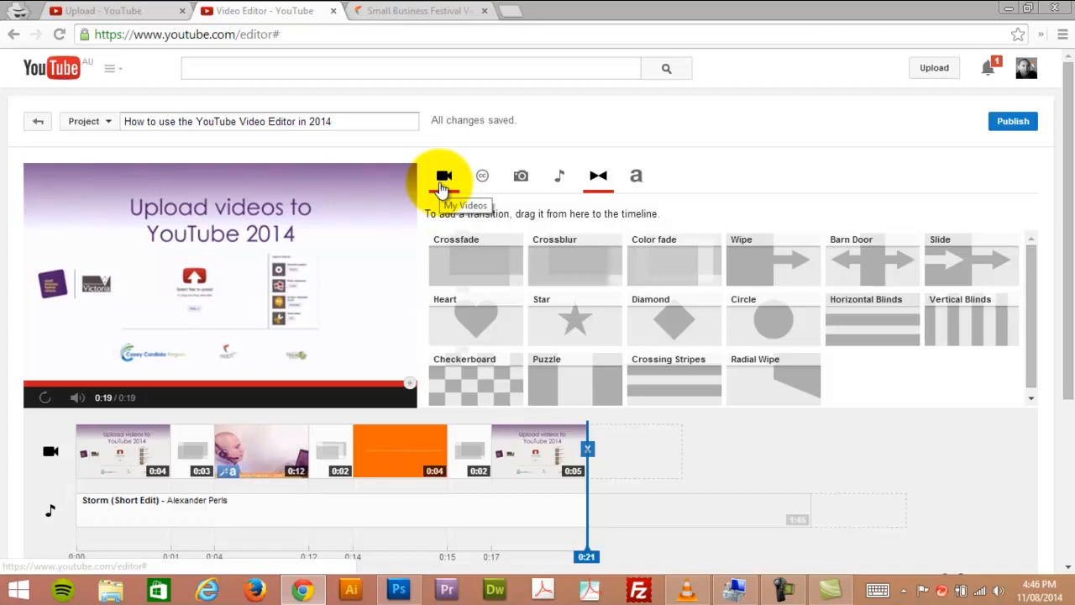
Review the available videos, photos and photo import options, audio tracks, transitions and title styles.
left_click(442, 178)
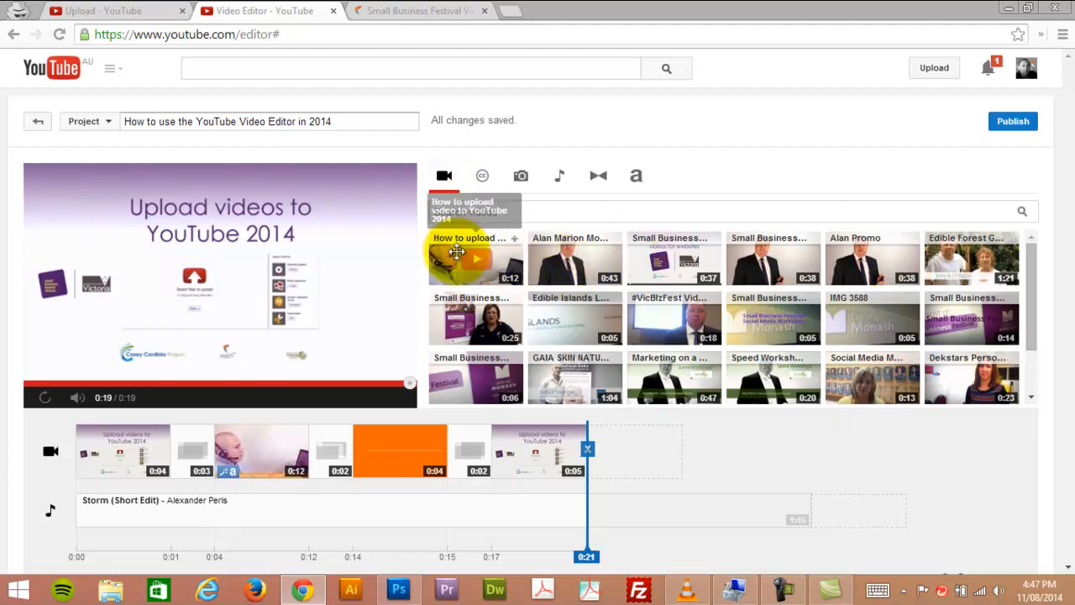
left_click(527, 183)
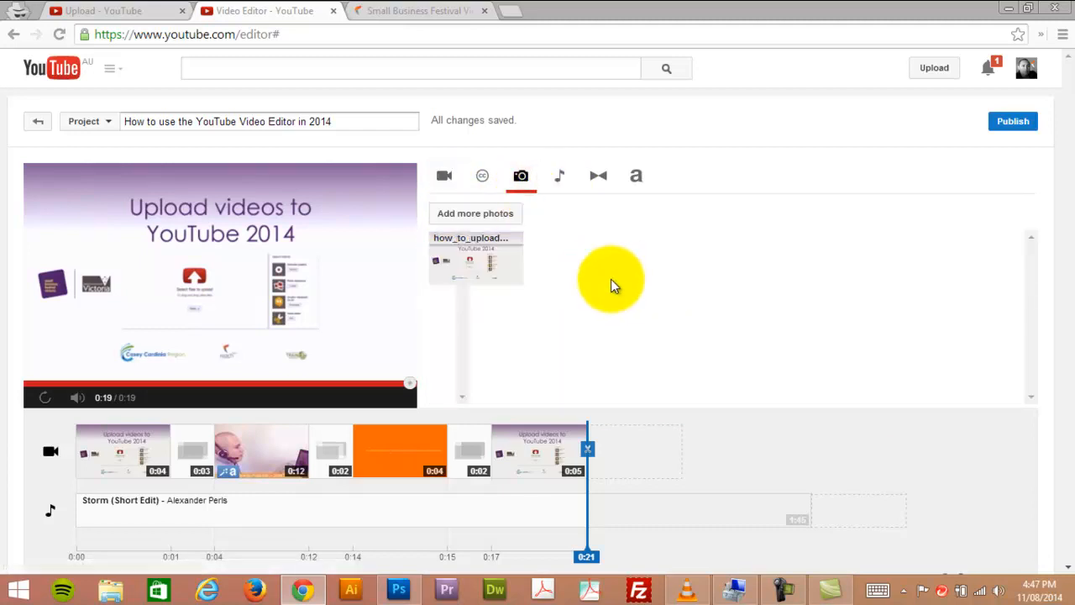
left_click(471, 215)
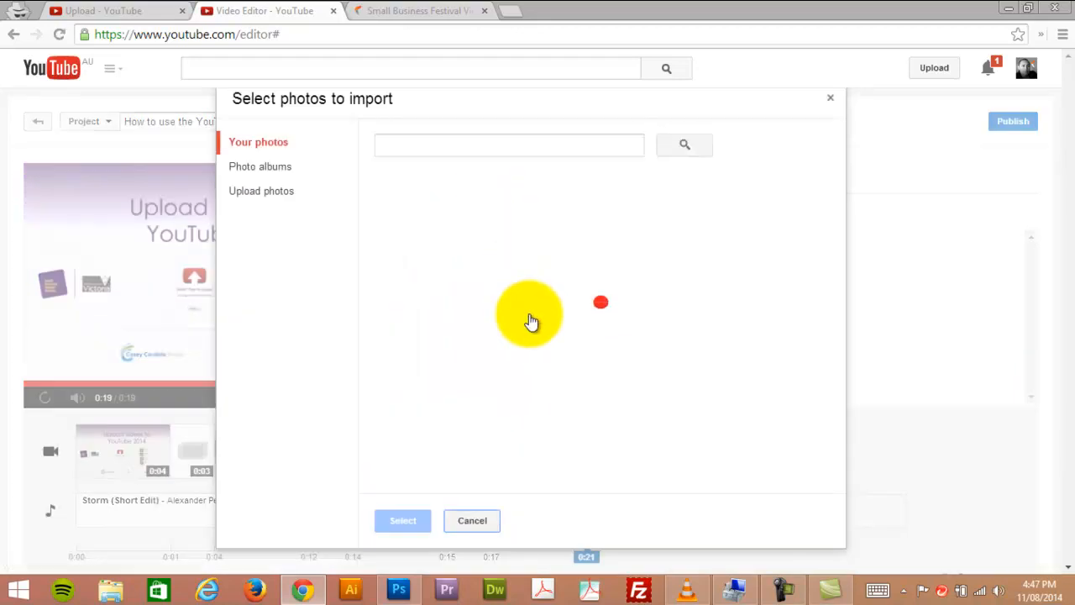
left_click(472, 521)
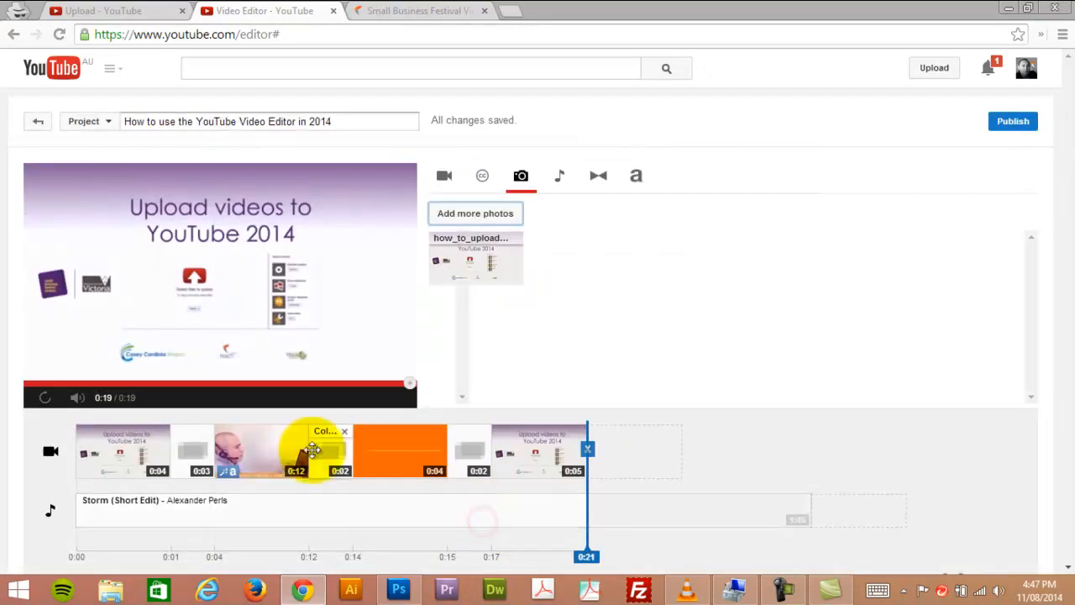
left_click(559, 174)
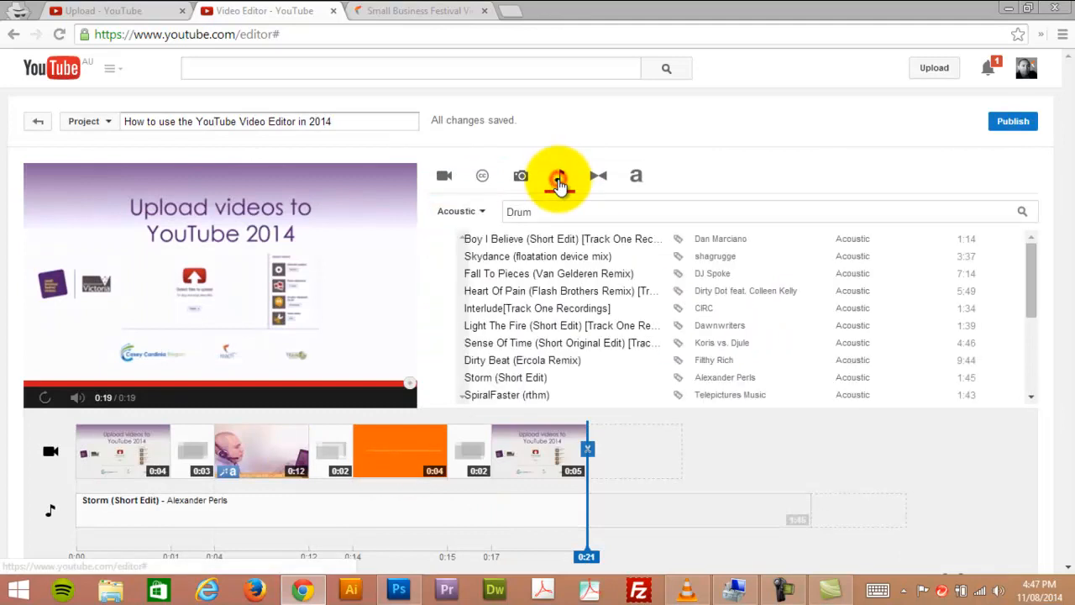
left_click_drag(1032, 277, 1037, 240)
double_click(504, 211)
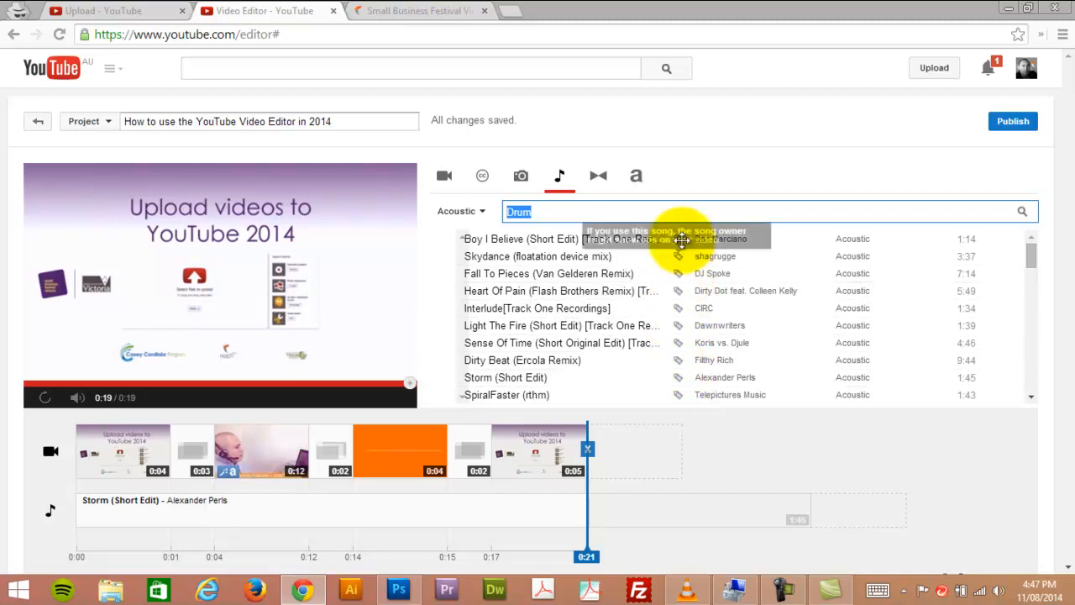
left_click(599, 178)
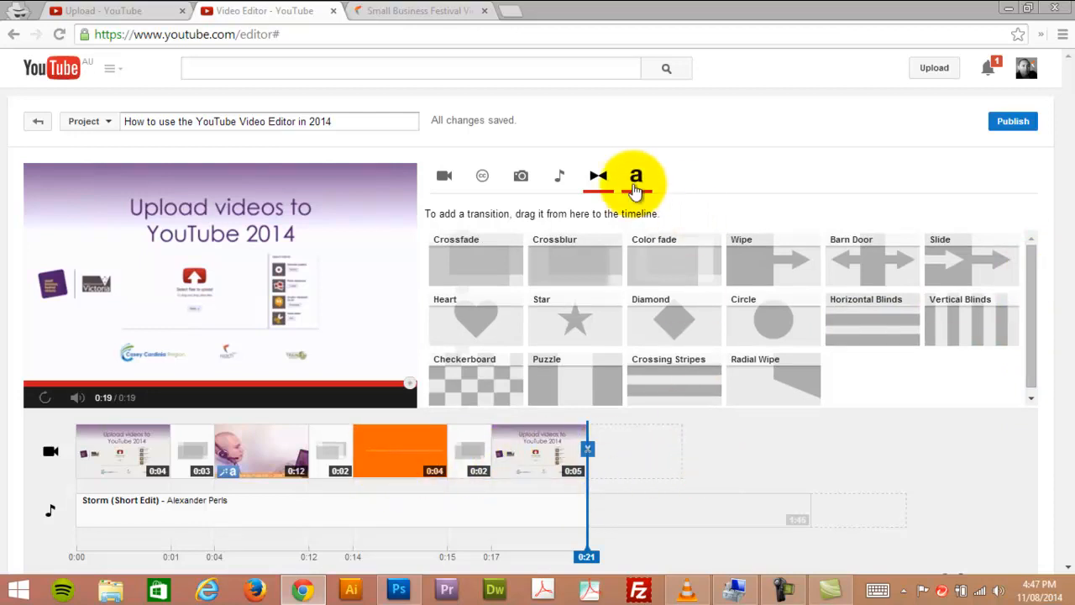
left_click(636, 176)
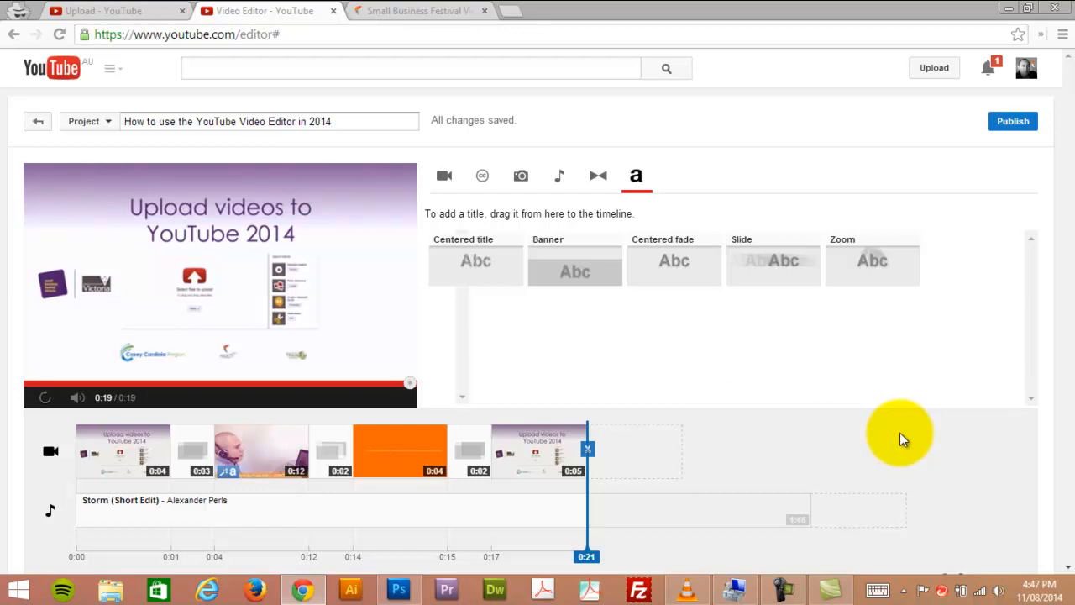
Check the list of existing projects and publish the current project, "How to use the YouTube Video Editor in 2014".
left_click(109, 124)
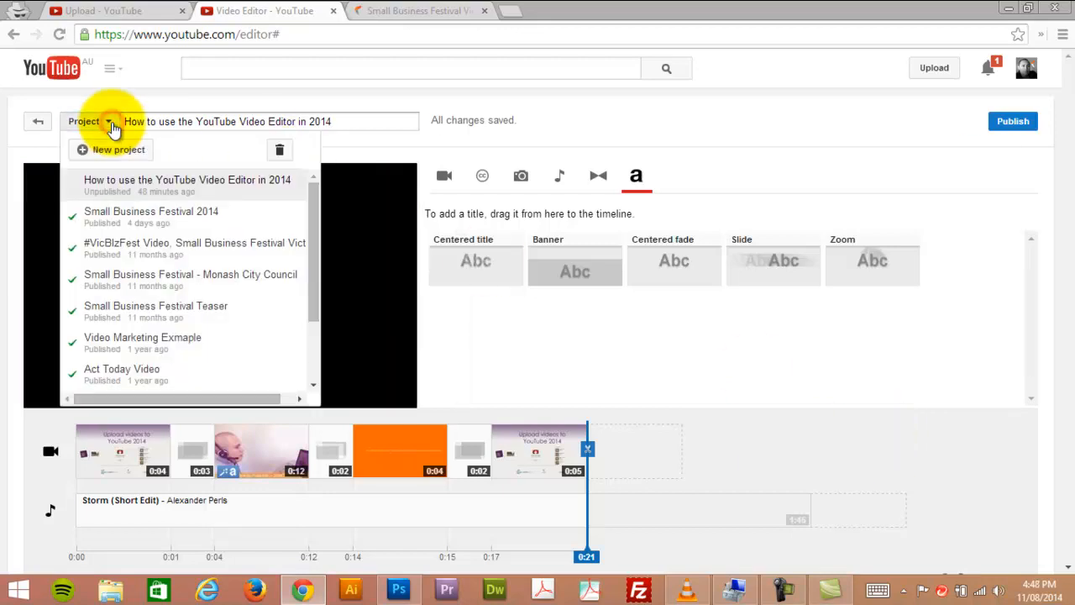
left_click(110, 125)
left_click(1015, 126)
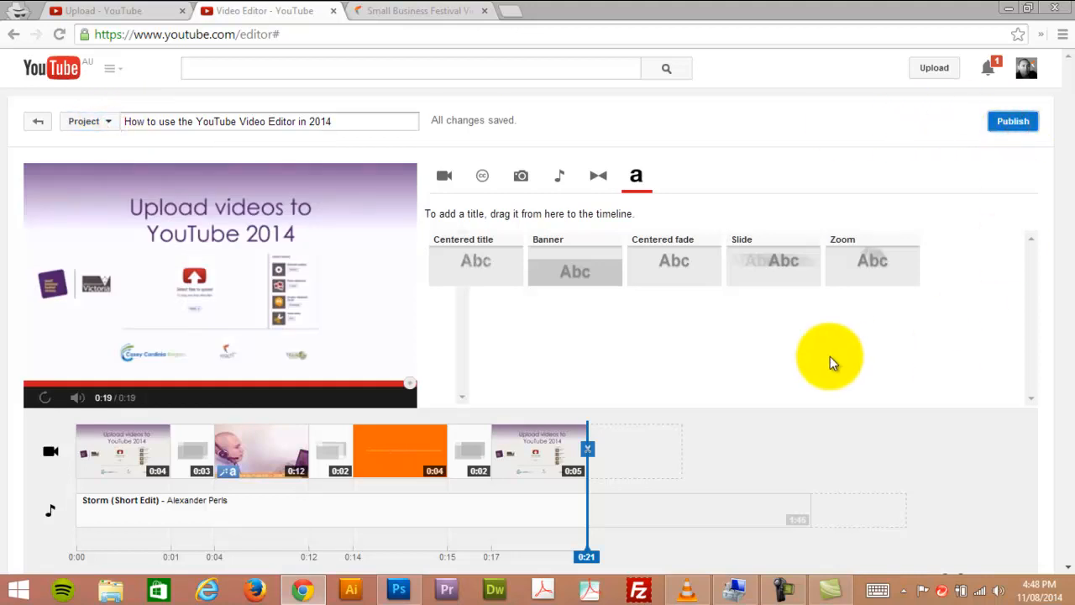